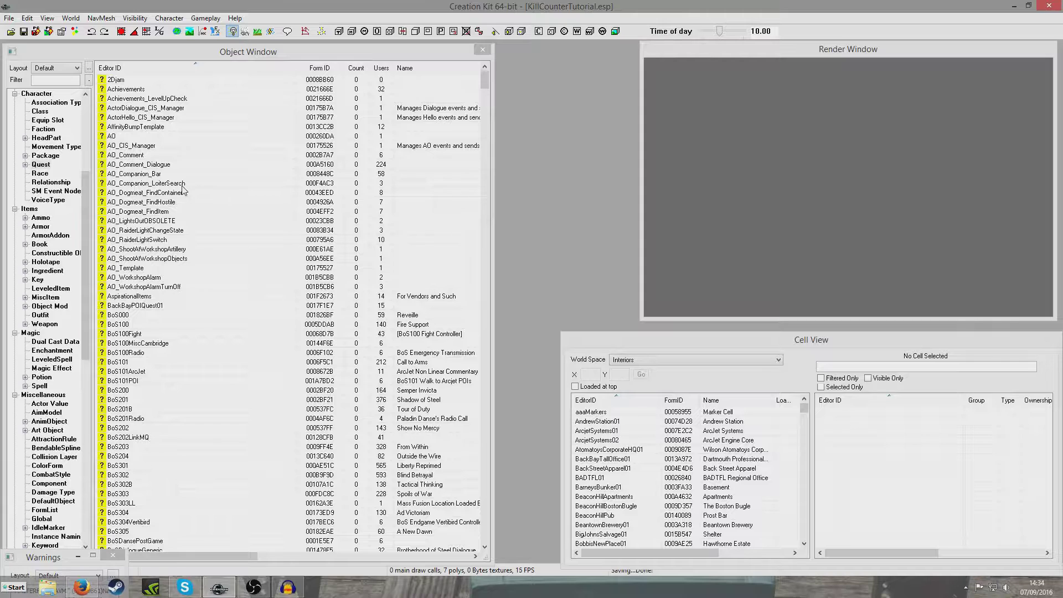
# Create quest TutKillCounterQuest named 'Kill the Enemies' with priority 45
pyautogui.click(207, 192)
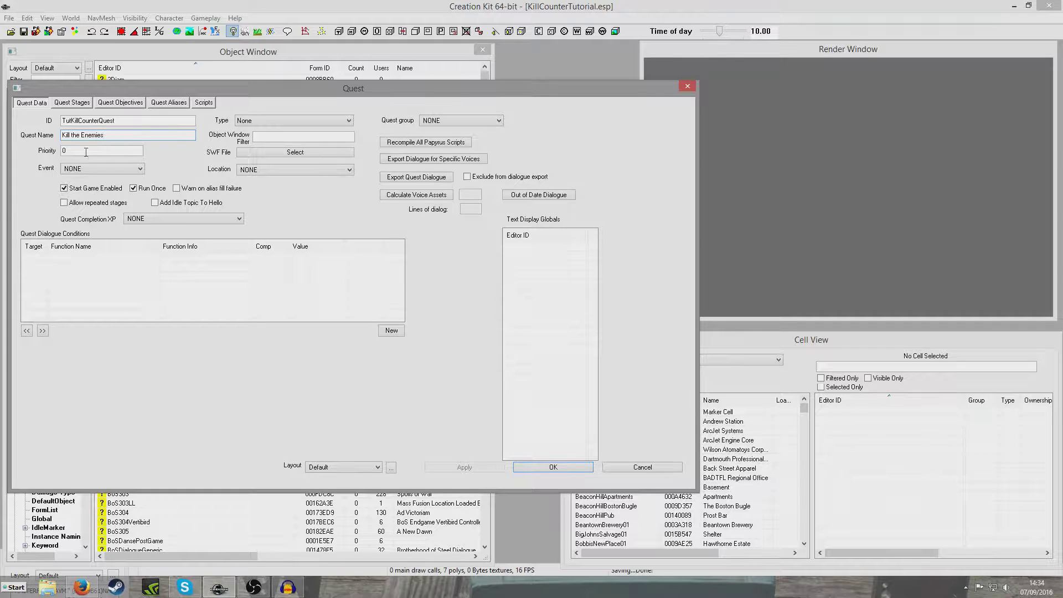
pyautogui.write('45')
pyautogui.click(557, 469)
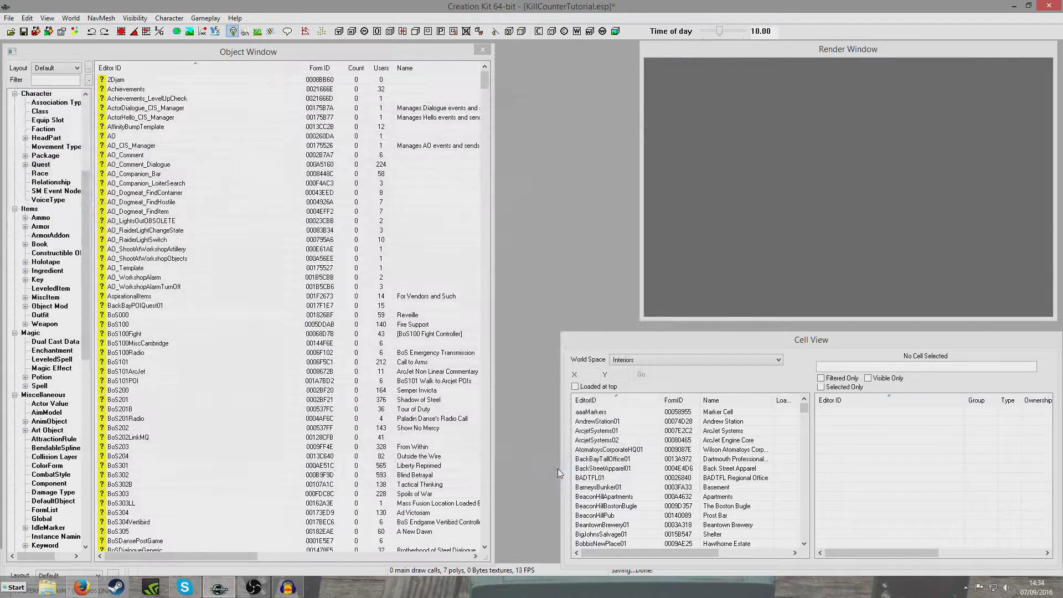
# Save the plugin and reopen TutKillCounterQuest through the 'tutk' filter
pyautogui.click(24, 31)
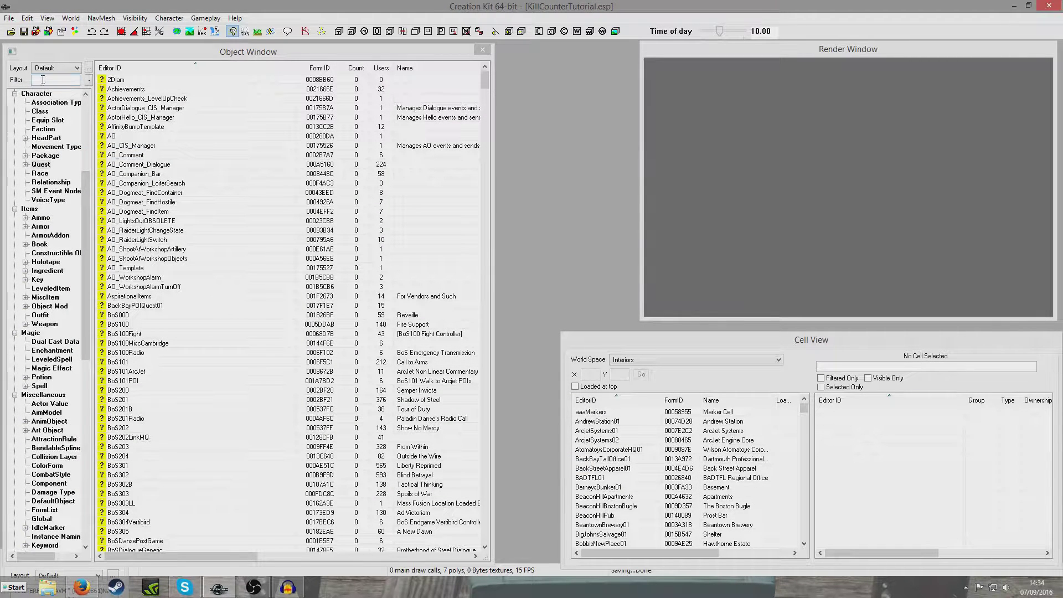
pyautogui.click(42, 81)
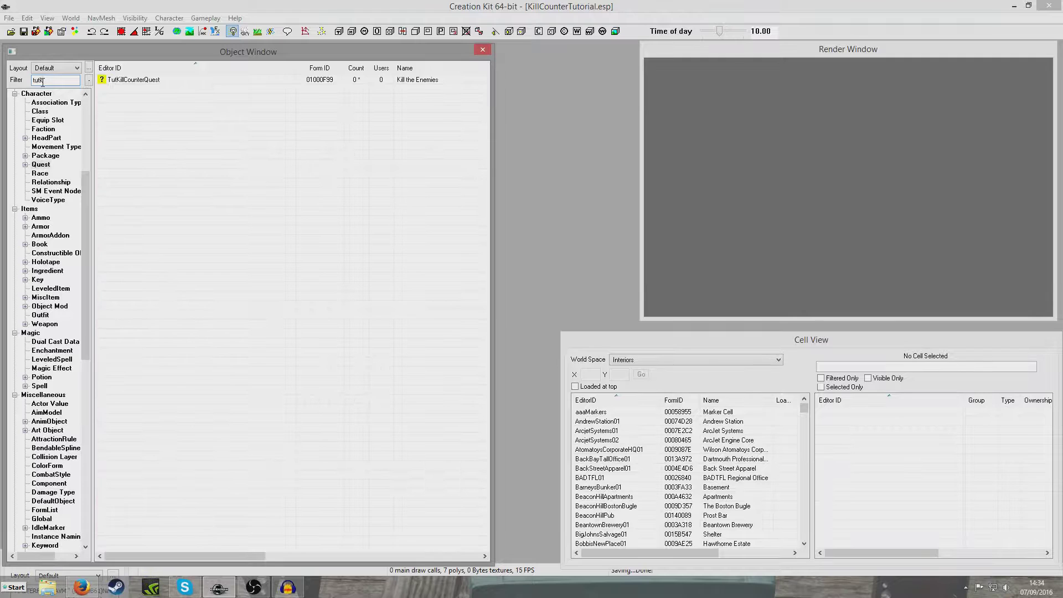
pyautogui.doubleClick(144, 81)
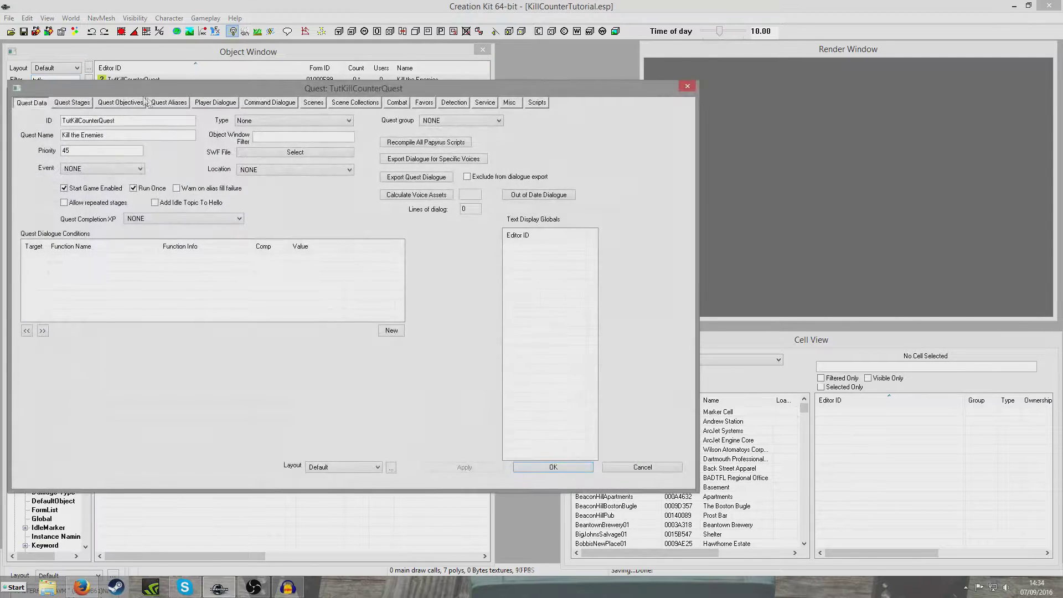
# Add quest stage 10 with an empty log entry
pyautogui.click(72, 103)
pyautogui.rightClick(54, 158)
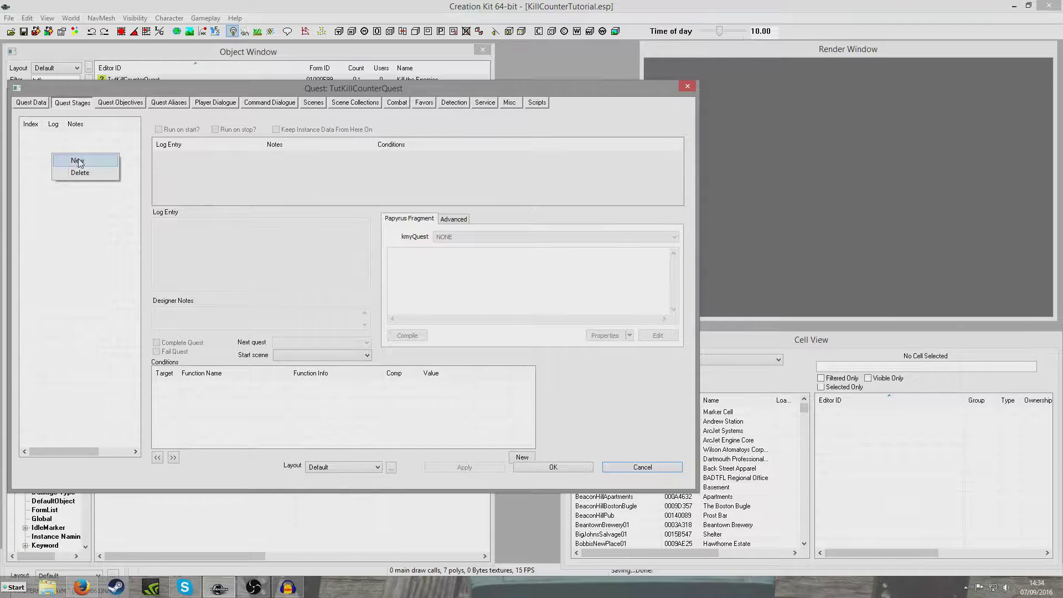
pyautogui.click(78, 159)
pyautogui.write('10')
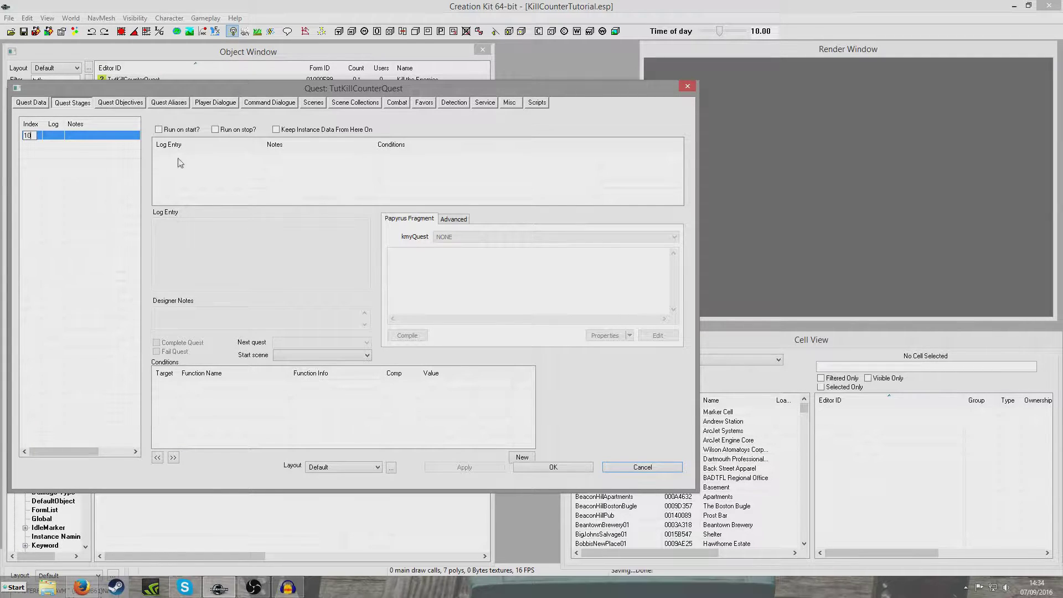
pyautogui.rightClick(178, 159)
pyautogui.click(201, 166)
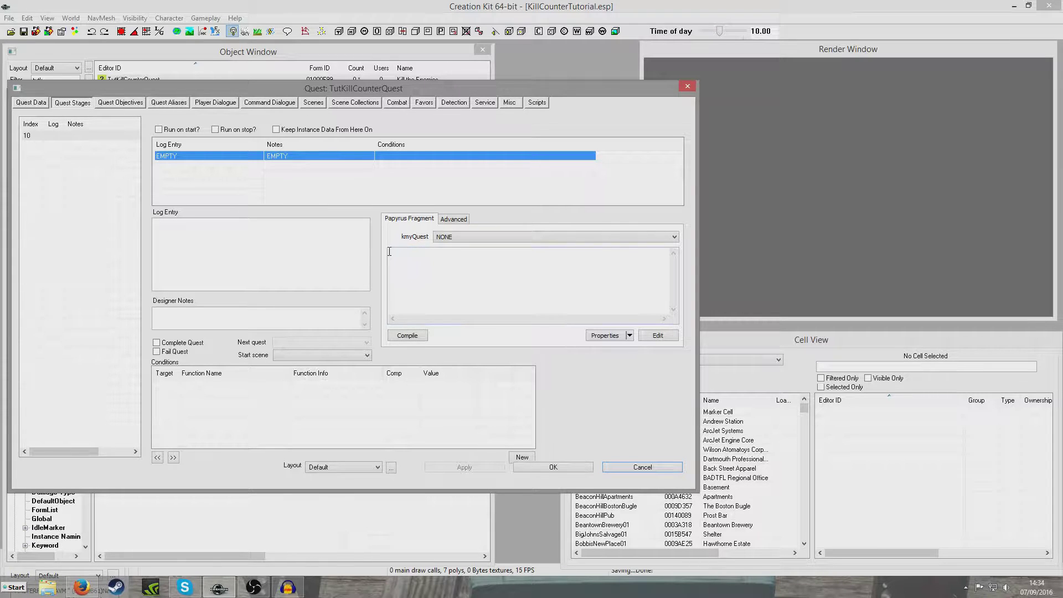
# Make stage 10 run on start and compile its SetObjectiveDisplayed(10) fragment
pyautogui.click(159, 129)
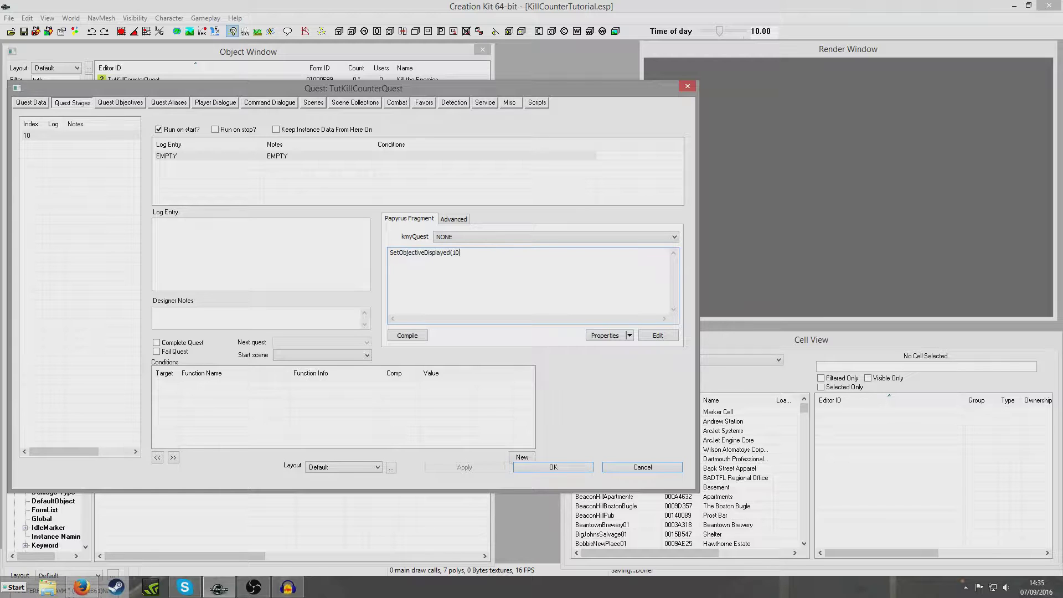
pyautogui.click(410, 335)
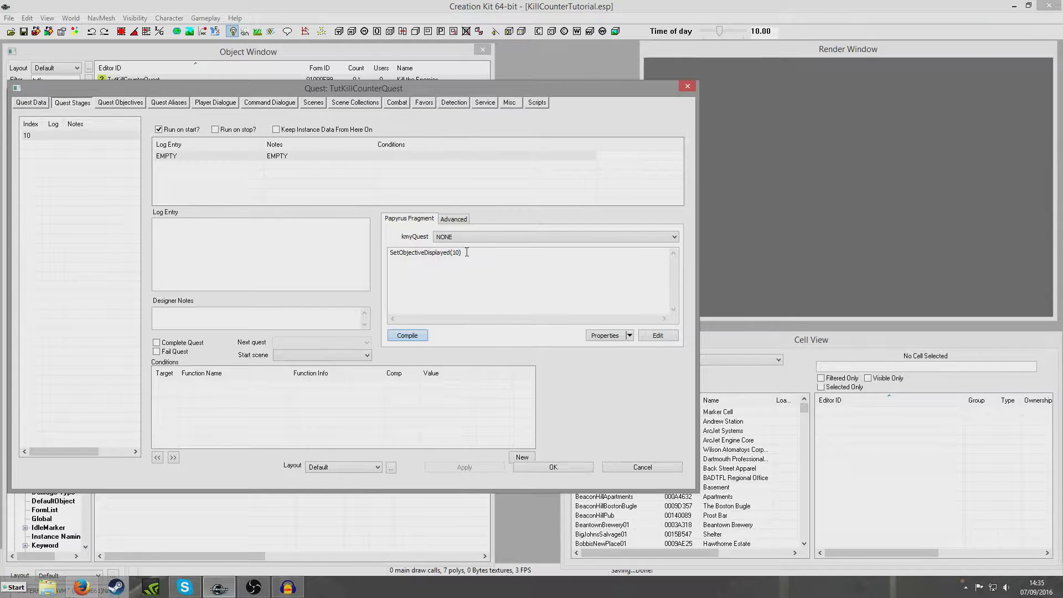
pyautogui.click(118, 168)
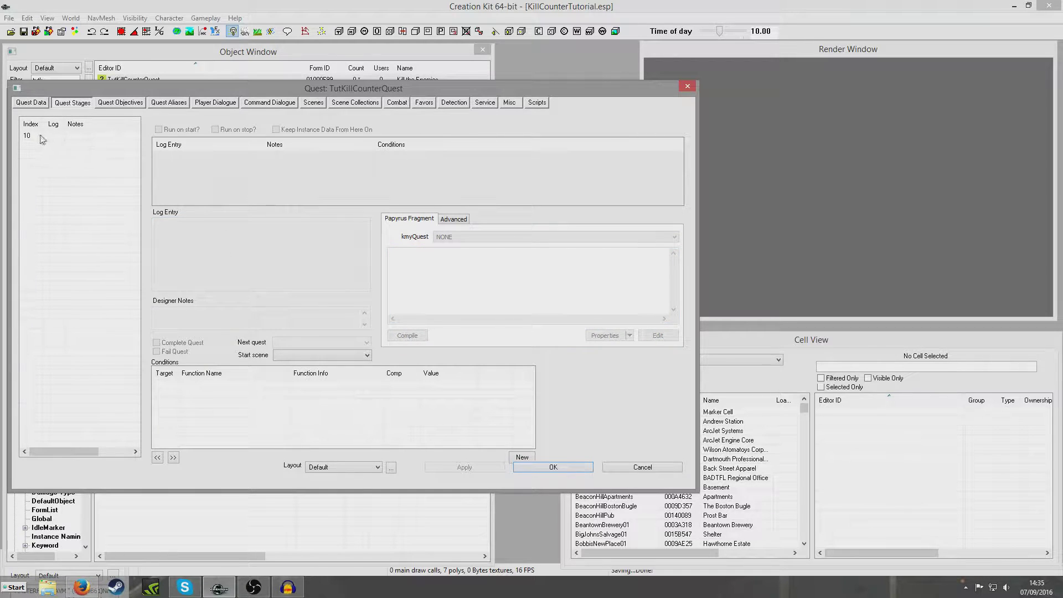
# Add stage 20 with a log entry that completes the quest
pyautogui.rightClick(85, 150)
pyautogui.click(108, 159)
pyautogui.write('20')
pyautogui.rightClick(184, 161)
pyautogui.click(217, 167)
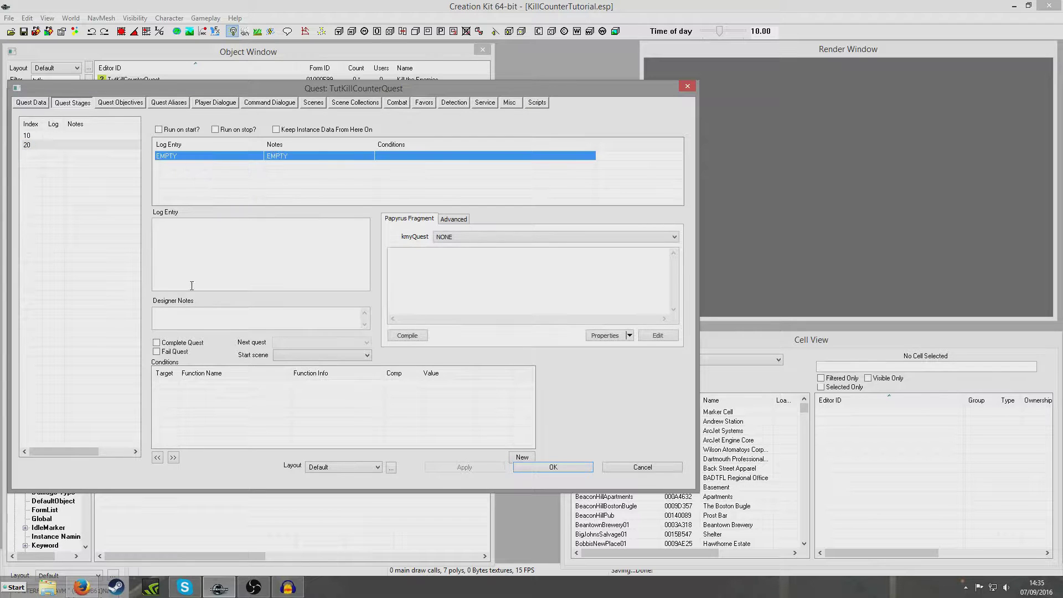
pyautogui.click(157, 343)
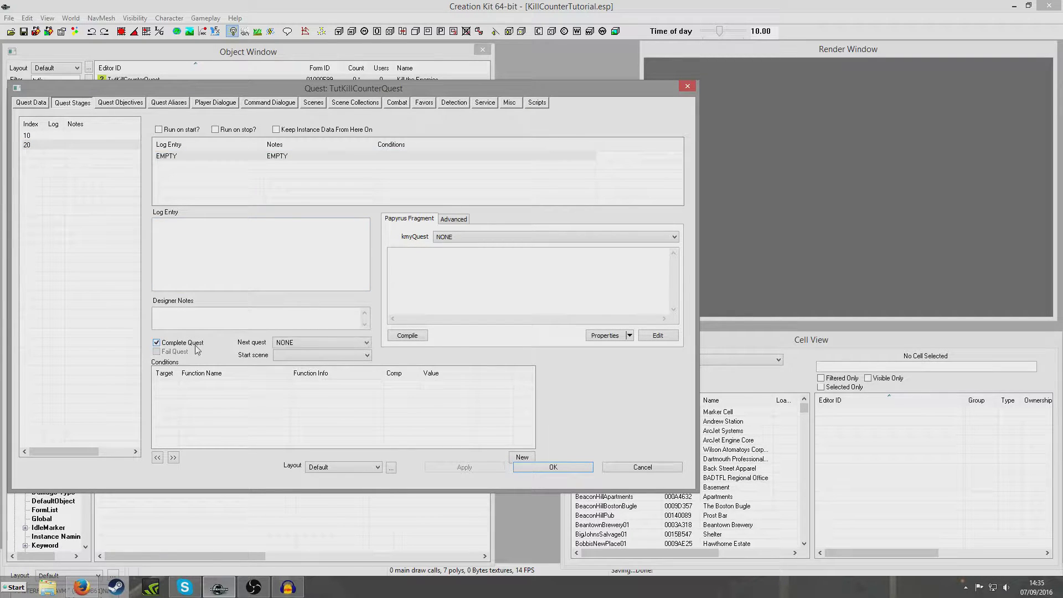
pyautogui.click(102, 182)
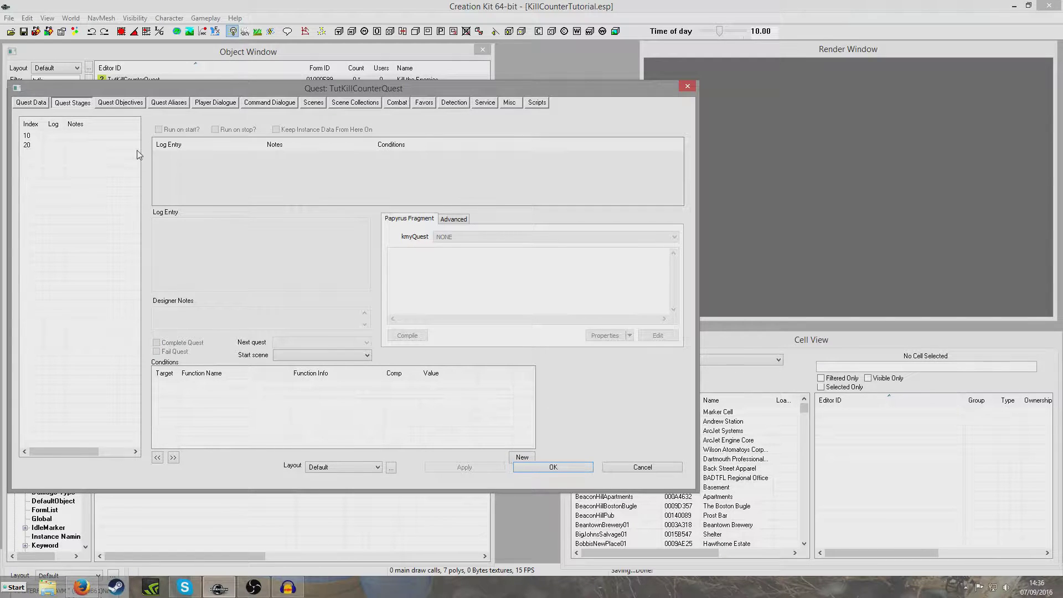
# Write designer notes 'Launch quest' for stage 10 and 'Complete the quest' for stage 20
pyautogui.click(96, 137)
pyautogui.click(214, 319)
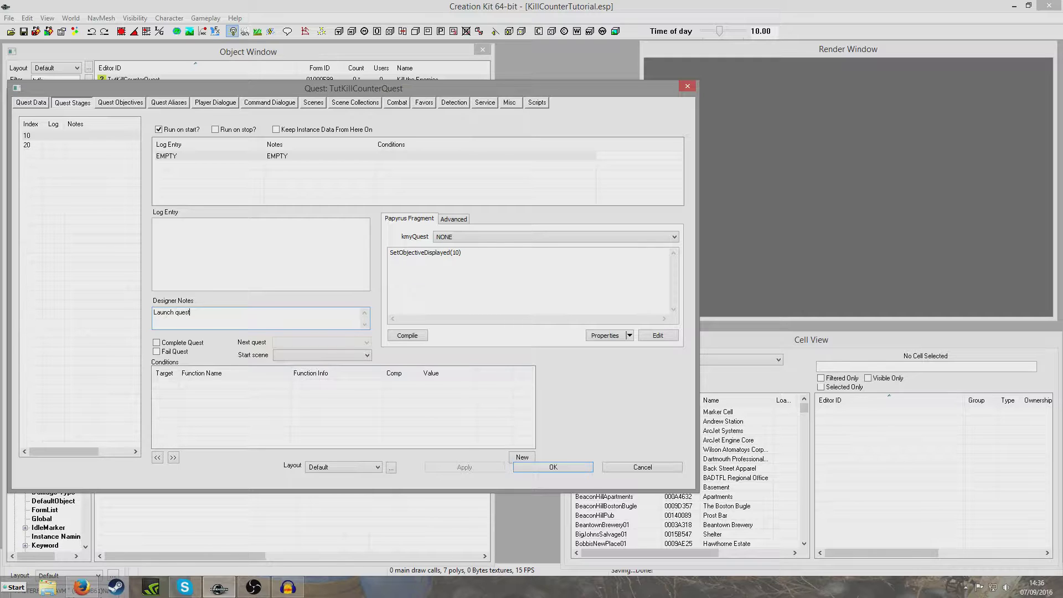
pyautogui.click(95, 145)
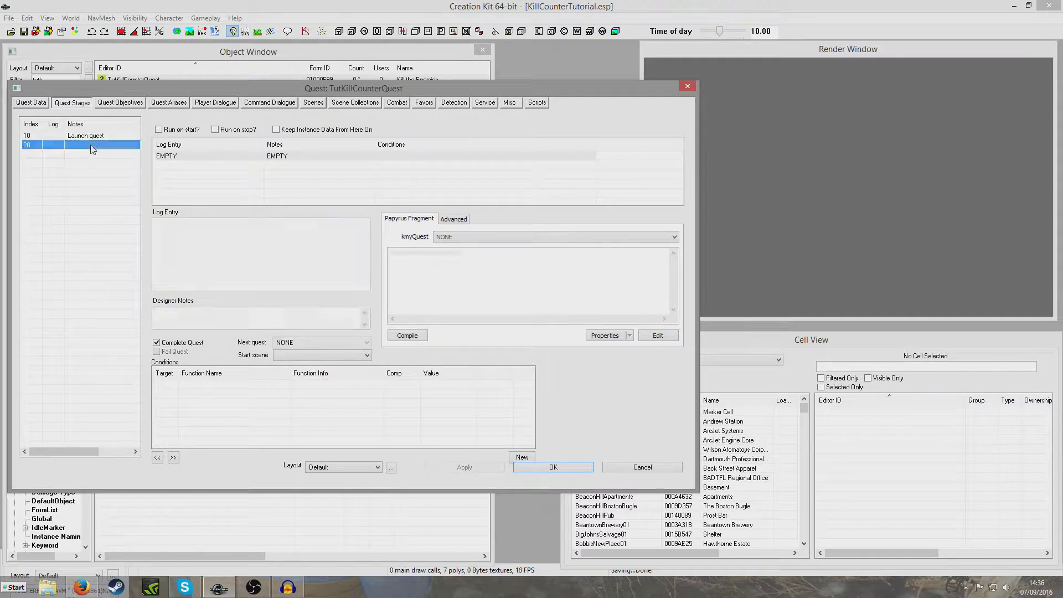
pyautogui.click(256, 318)
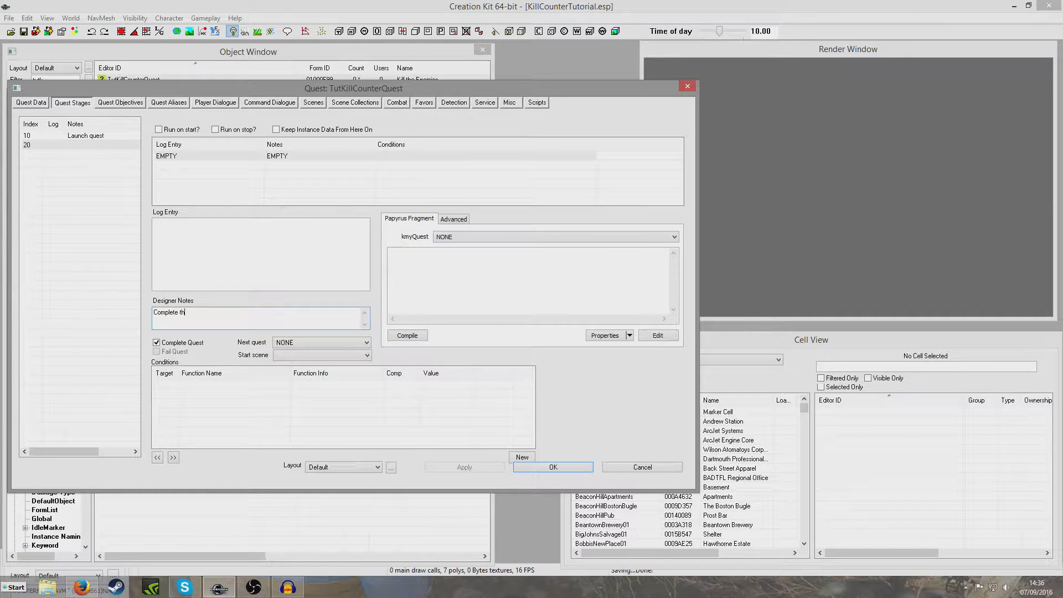
pyautogui.write('Complete the quest')
pyautogui.click(136, 104)
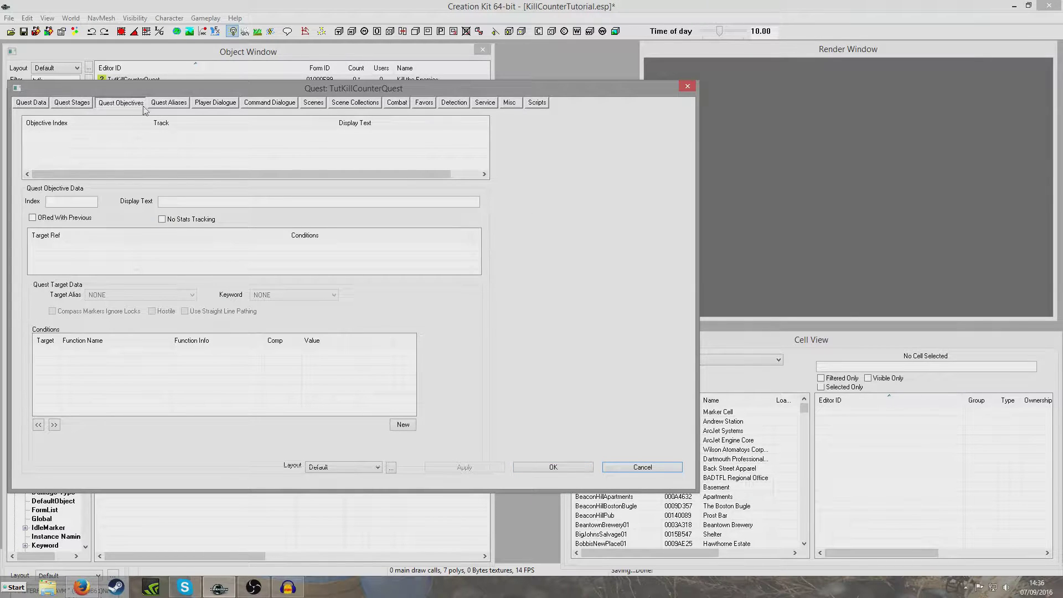
# Add quest objective index 10 with display text 'Kill the enemies'
pyautogui.rightClick(174, 135)
pyautogui.click(197, 140)
pyautogui.doubleClick(50, 202)
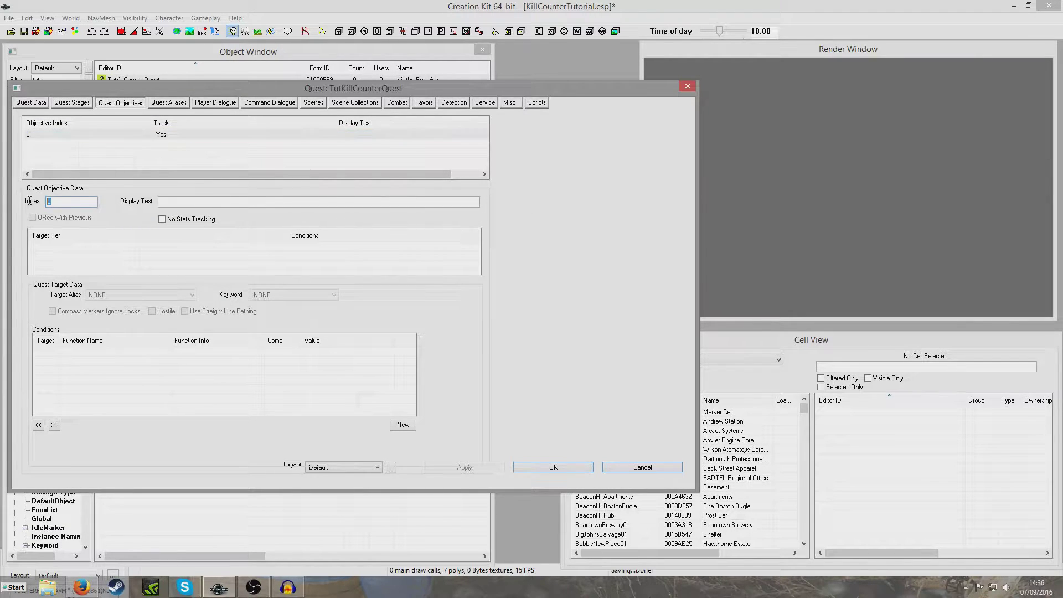
pyautogui.write('10')
pyautogui.click(225, 201)
pyautogui.write('Kill the enemies')
pyautogui.click(239, 163)
# Close the quest window with OK and save the plugin
pyautogui.click(561, 466)
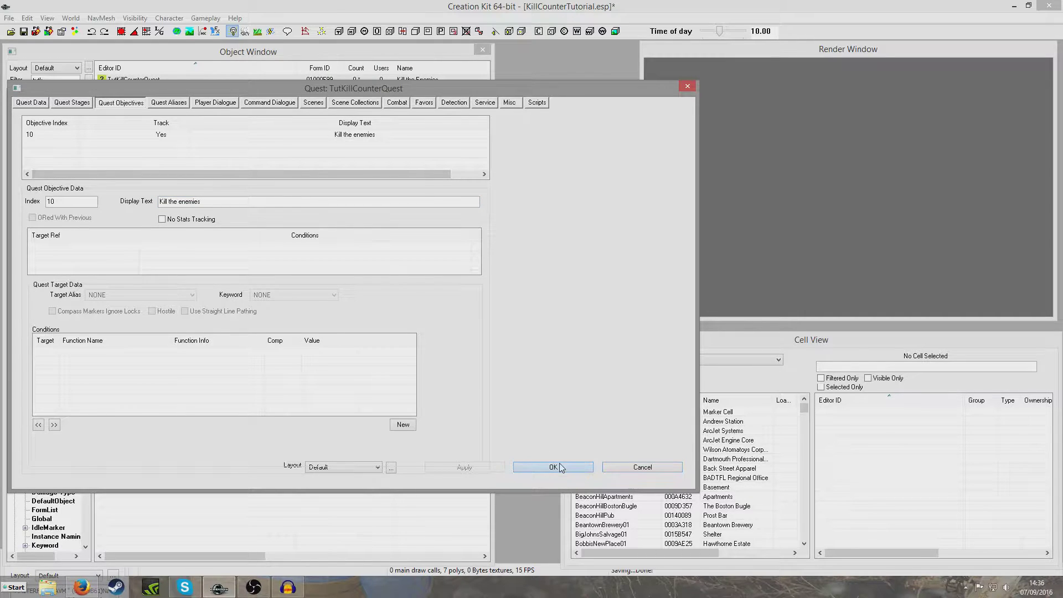
pyautogui.click(23, 31)
pyautogui.click(162, 116)
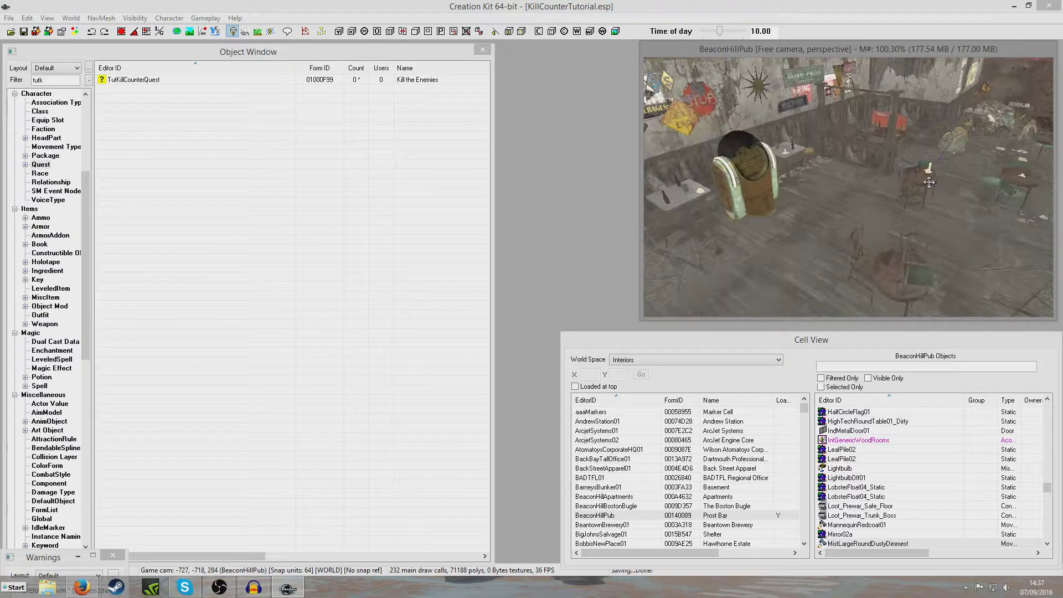
# Orbit the BeaconHillPub view and list the Actor records in the Object Window
pyautogui.moveTo(932, 195); pyautogui.dragTo(901, 214, button='middle')
pyautogui.scroll(4, 894, 212)
pyautogui.click(860, 159)
pyautogui.keyDown('shift'); pyautogui.moveTo(860, 160); pyautogui.dragTo(786, 191, button='middle'); pyautogui.keyUp('shift')
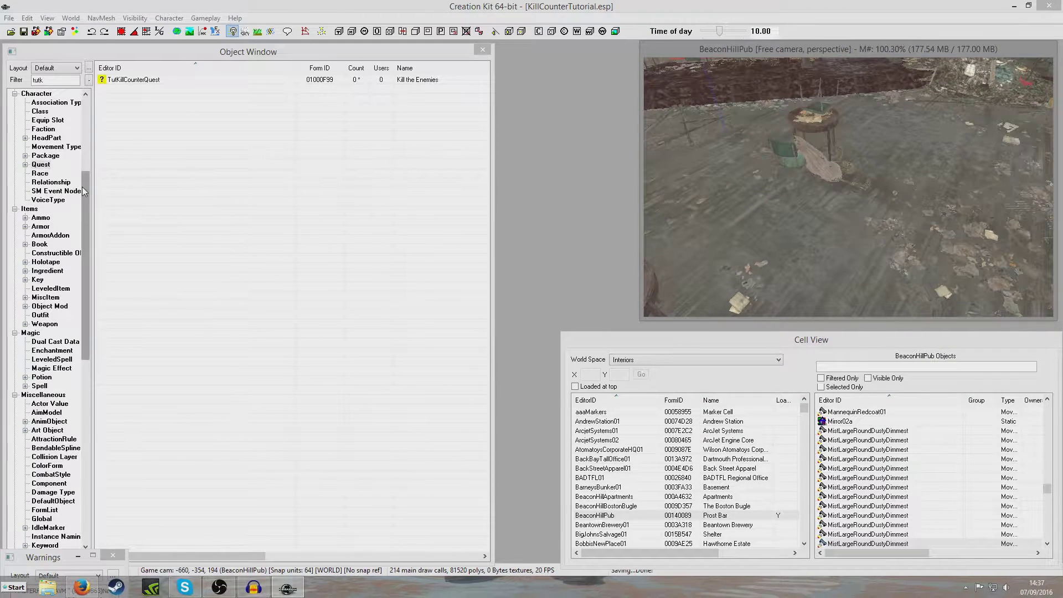
pyautogui.moveTo(86, 188); pyautogui.dragTo(83, 117)
pyautogui.click(40, 103)
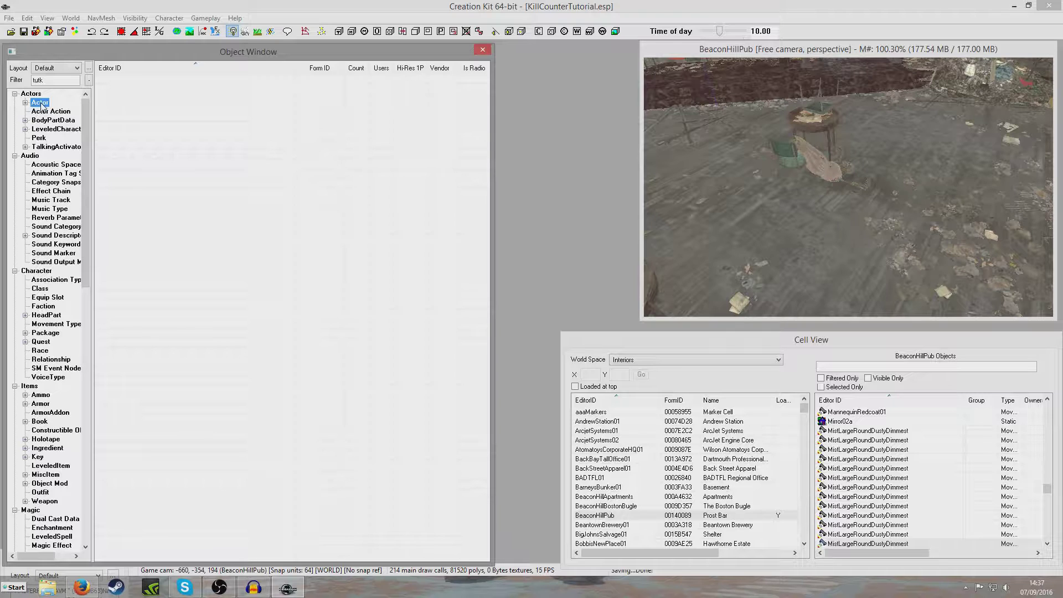
# Filter the object list by 'raider' and drag a LvlRaider actor onto the pub floor
pyautogui.moveTo(55, 81); pyautogui.dragTo(19, 85)
pyautogui.write('raide')
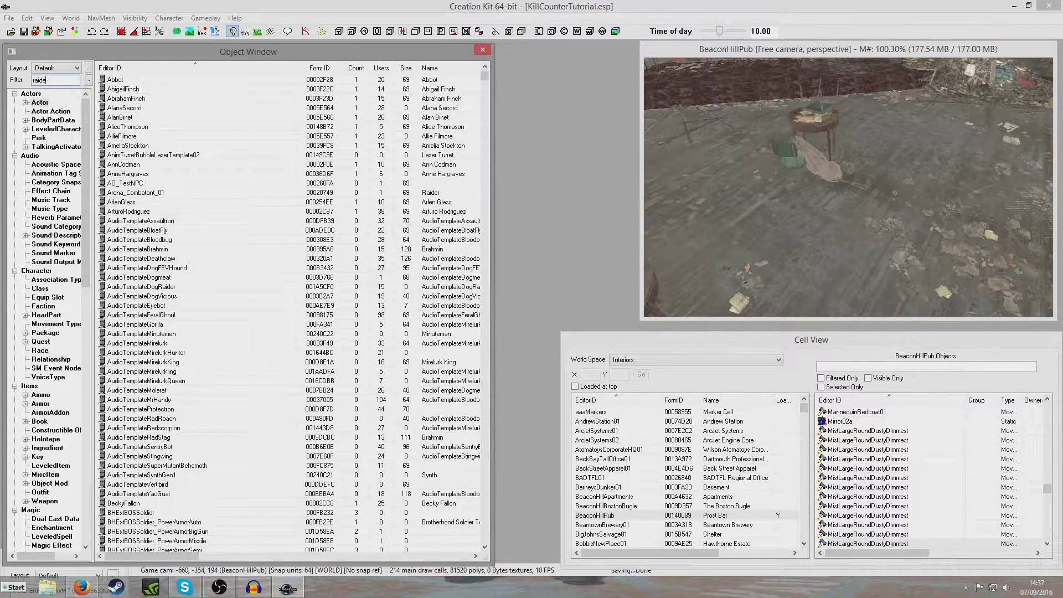
pyautogui.write('r')
pyautogui.scroll(-10, 173, 184)
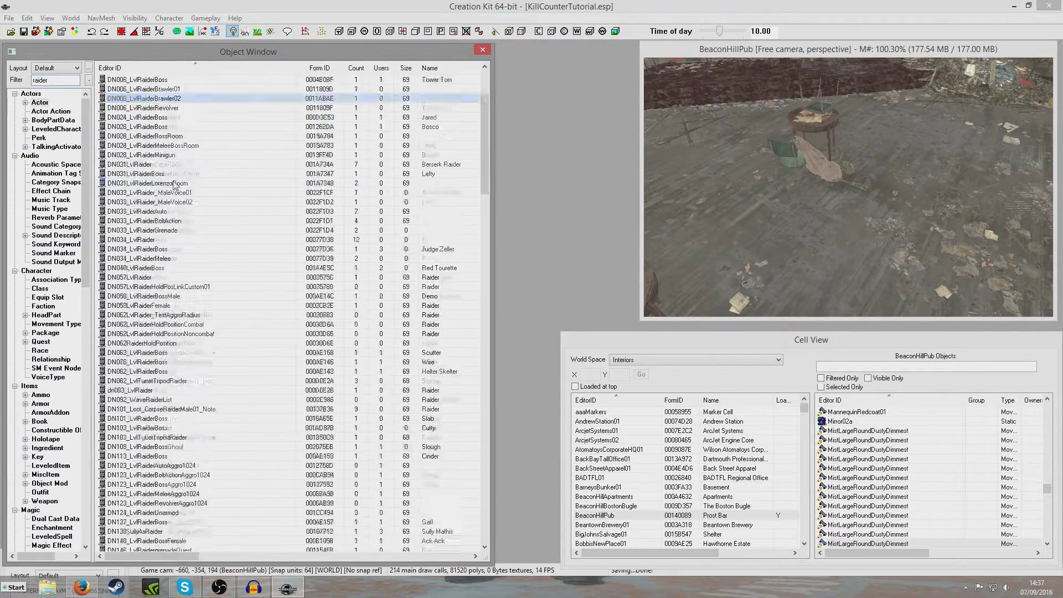
pyautogui.scroll(-20, 173, 184)
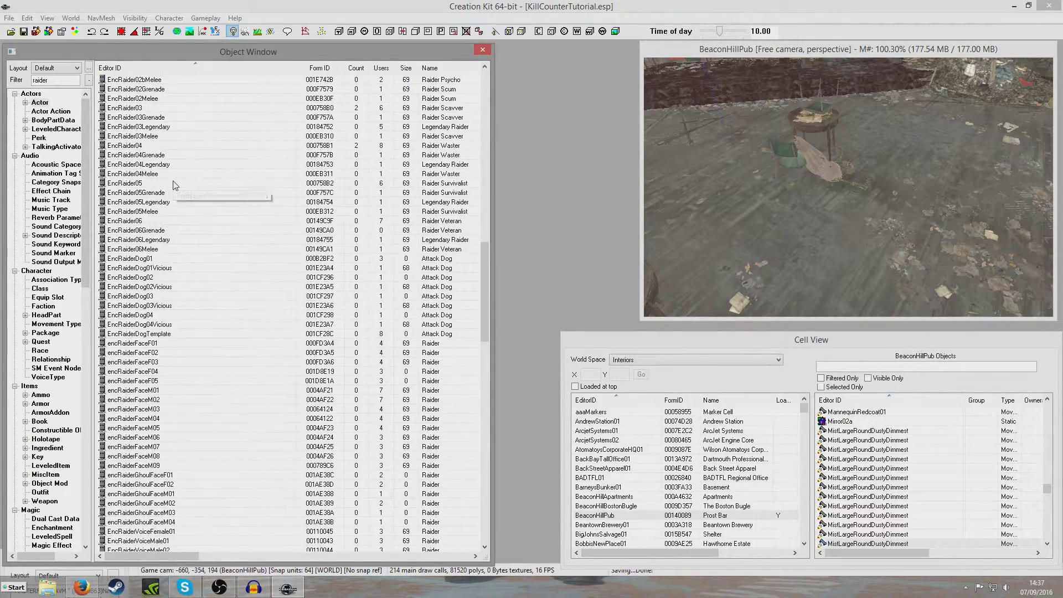
pyautogui.scroll(-7, 174, 184)
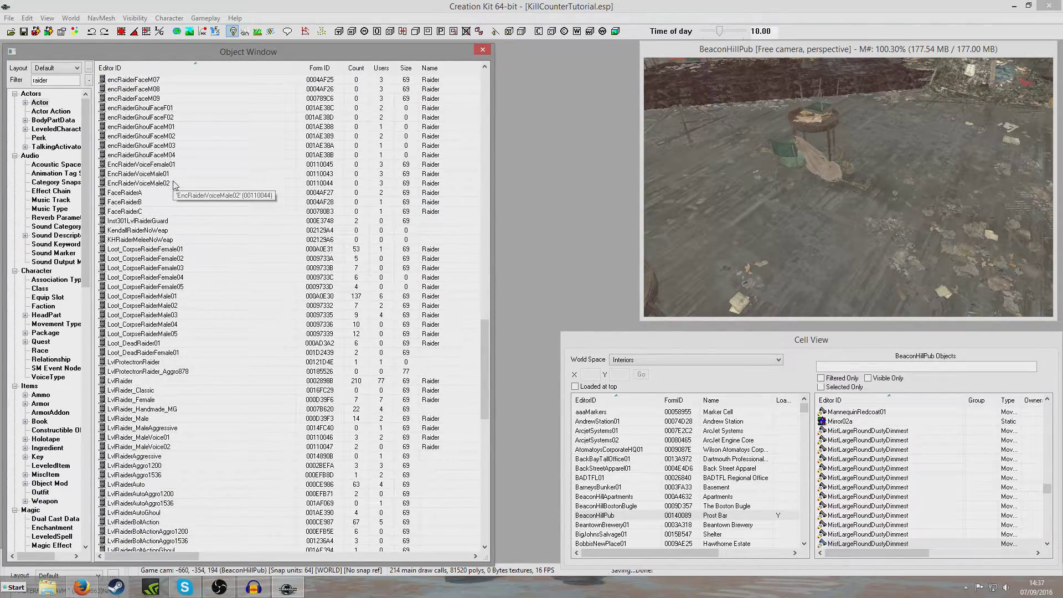
pyautogui.scroll(-2, 173, 184)
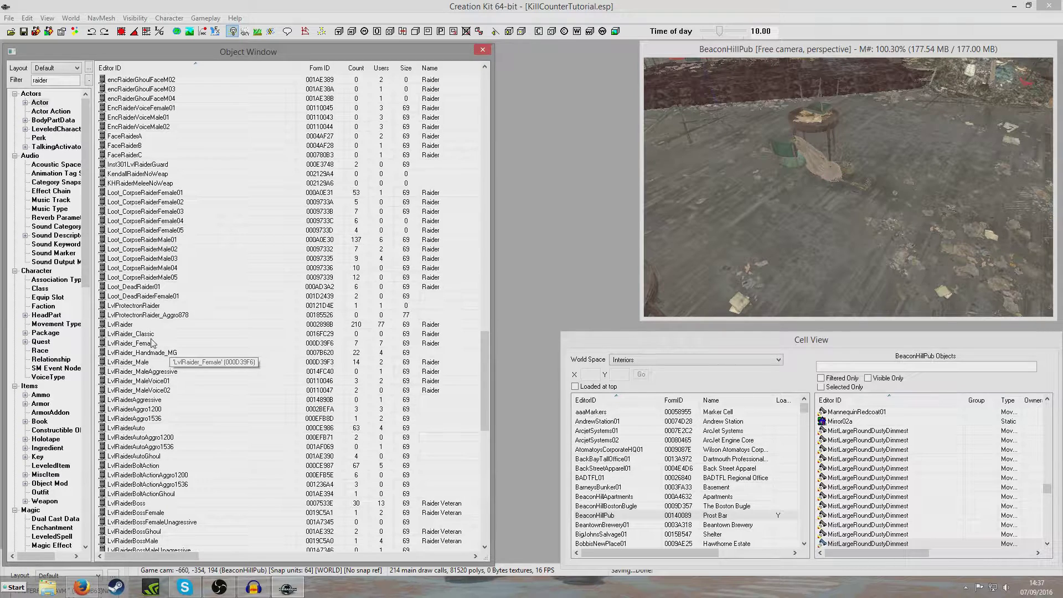
pyautogui.click(138, 332)
pyautogui.click(125, 326)
pyautogui.moveTo(125, 325); pyautogui.dragTo(830, 238)
# Zoom in on the placed raider and open its reference properties
pyautogui.scroll(-3, 836, 221)
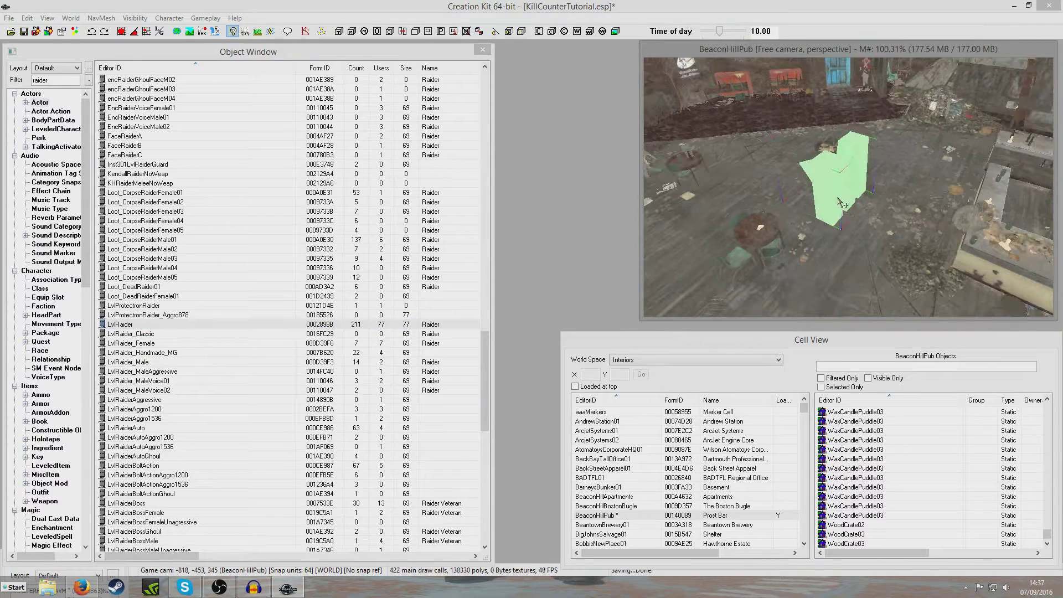
pyautogui.scroll(5, 830, 247)
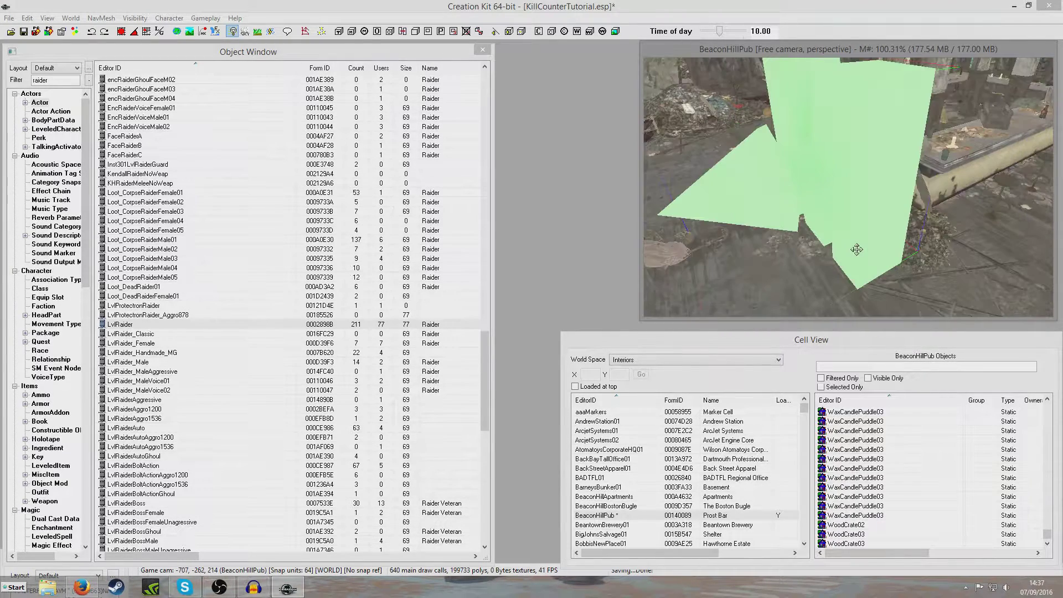
pyautogui.click(859, 259)
pyautogui.scroll(2, 860, 262)
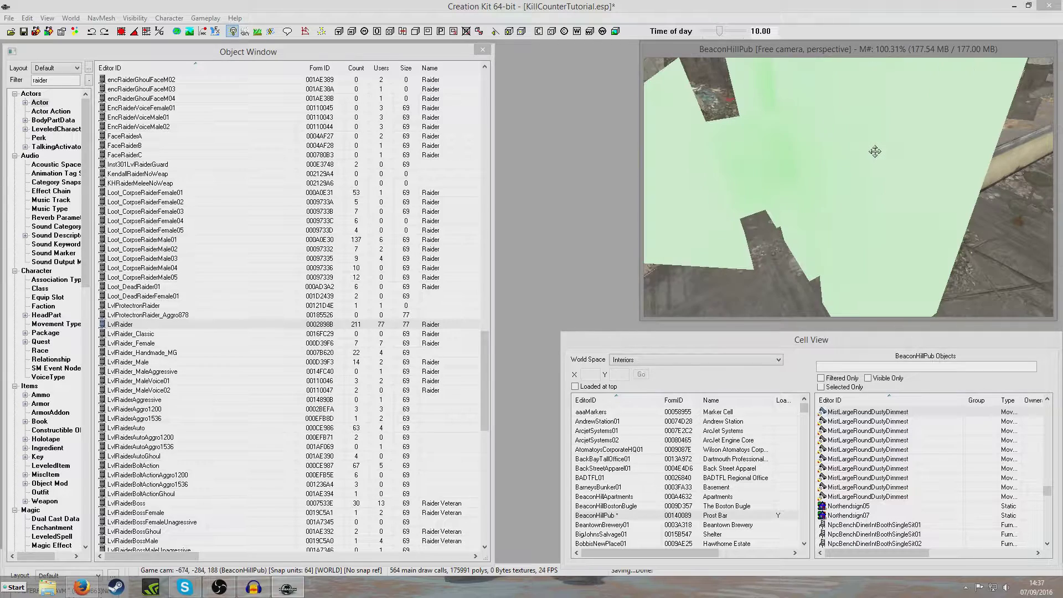
pyautogui.scroll(-6, 843, 256)
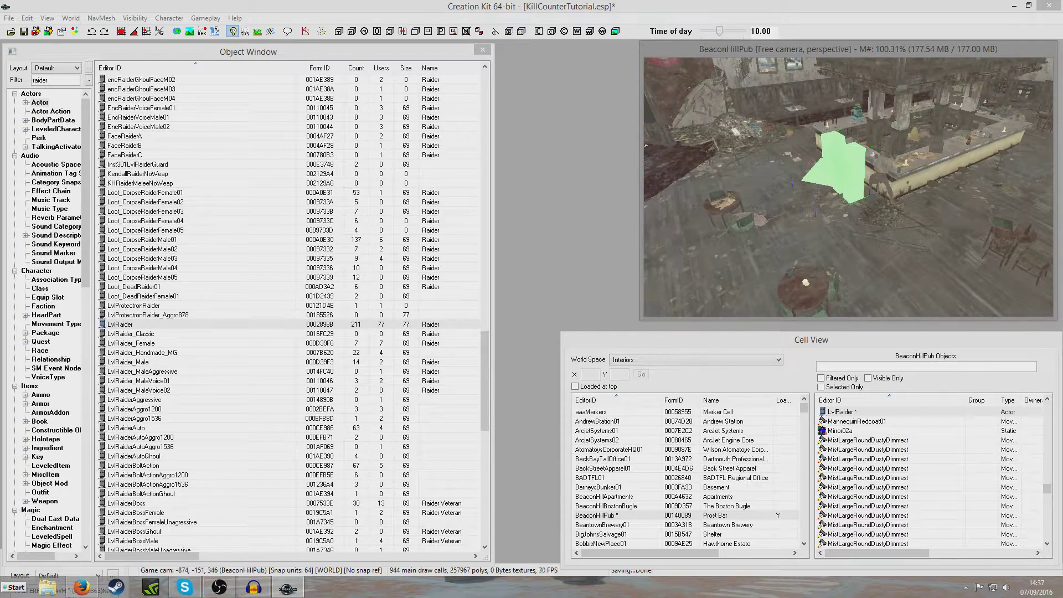
pyautogui.scroll(3, 877, 267)
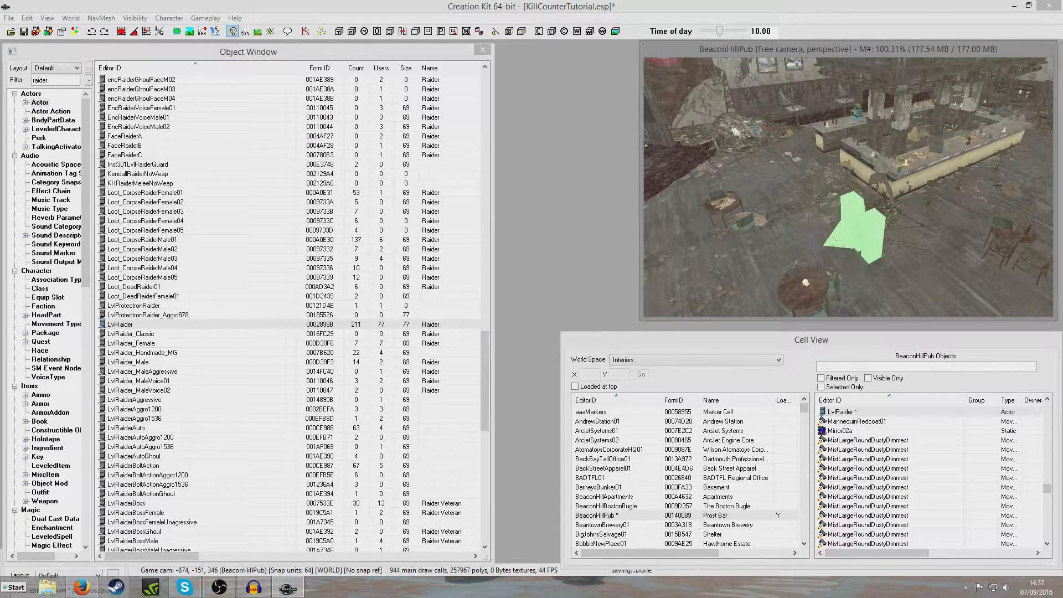
pyautogui.scroll(6, 877, 267)
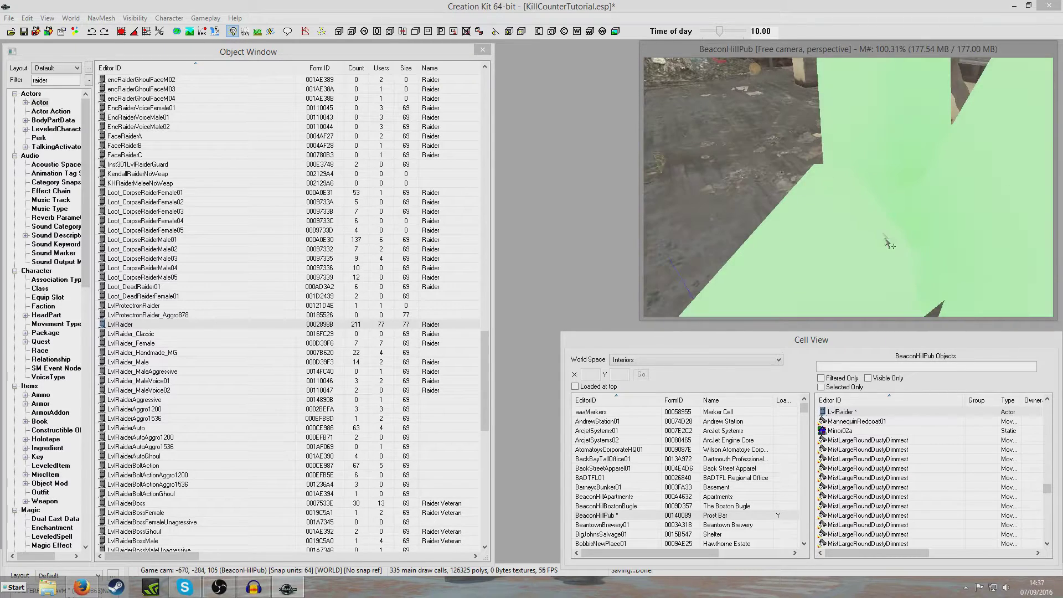
pyautogui.scroll(-2, 874, 249)
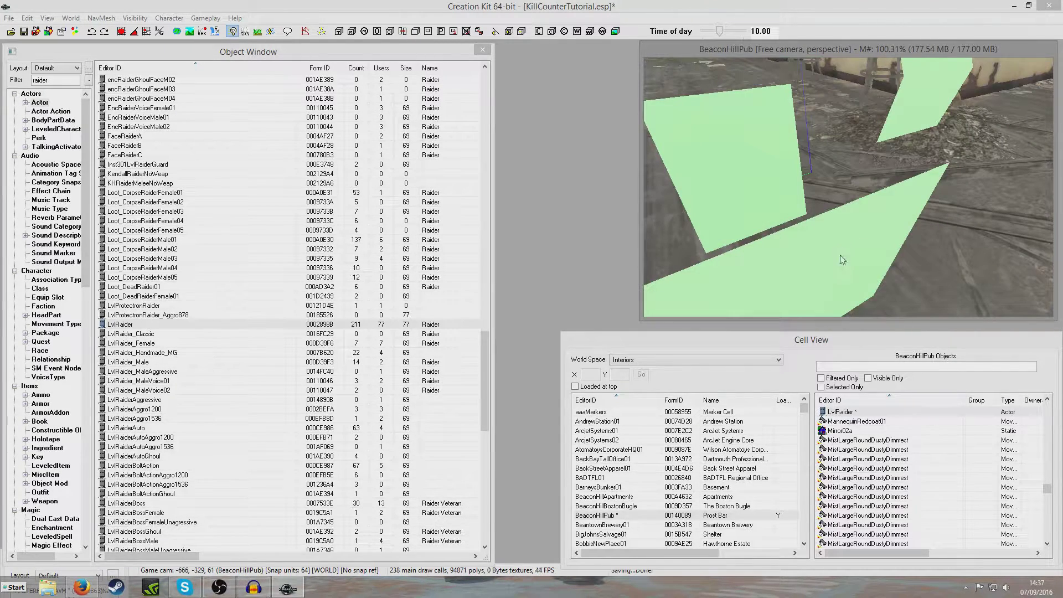
pyautogui.doubleClick(840, 249)
# Set the raider reference's Leveled Actor level modifier to VeryHard and confirm
pyautogui.click(621, 228)
pyautogui.click(621, 228)
pyautogui.click(620, 228)
pyautogui.click(620, 228)
pyautogui.click(519, 229)
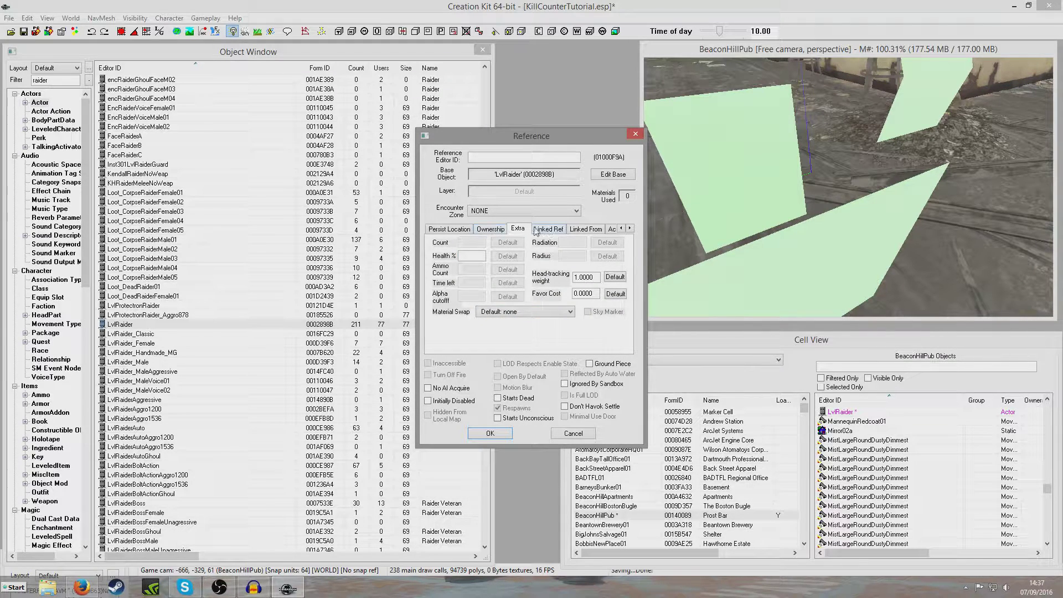
pyautogui.click(491, 228)
pyautogui.click(455, 230)
pyautogui.doubleClick(621, 229)
pyautogui.click(476, 228)
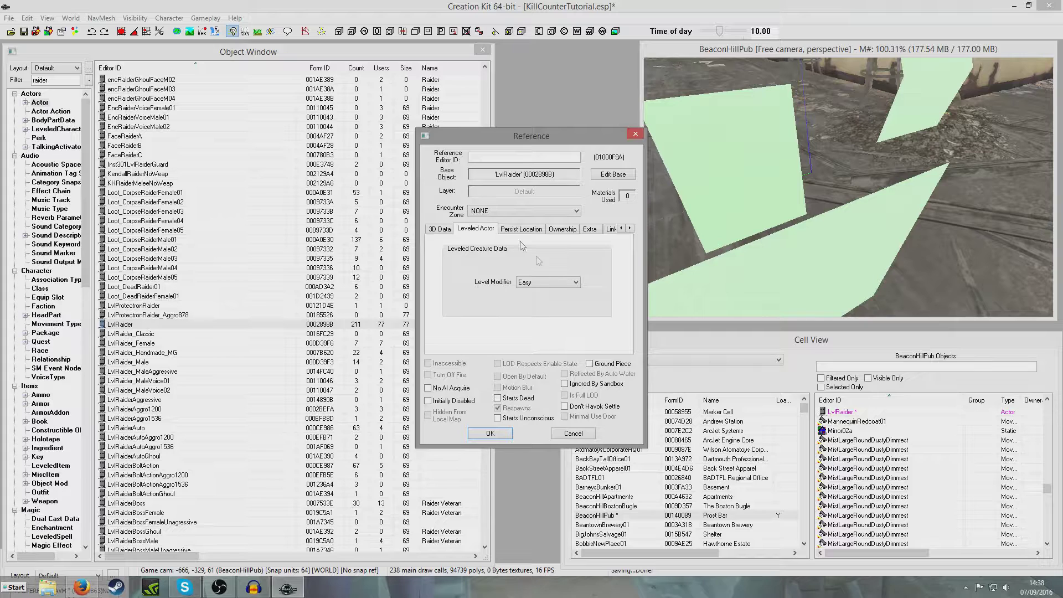
pyautogui.click(556, 284)
pyautogui.click(547, 314)
pyautogui.click(548, 283)
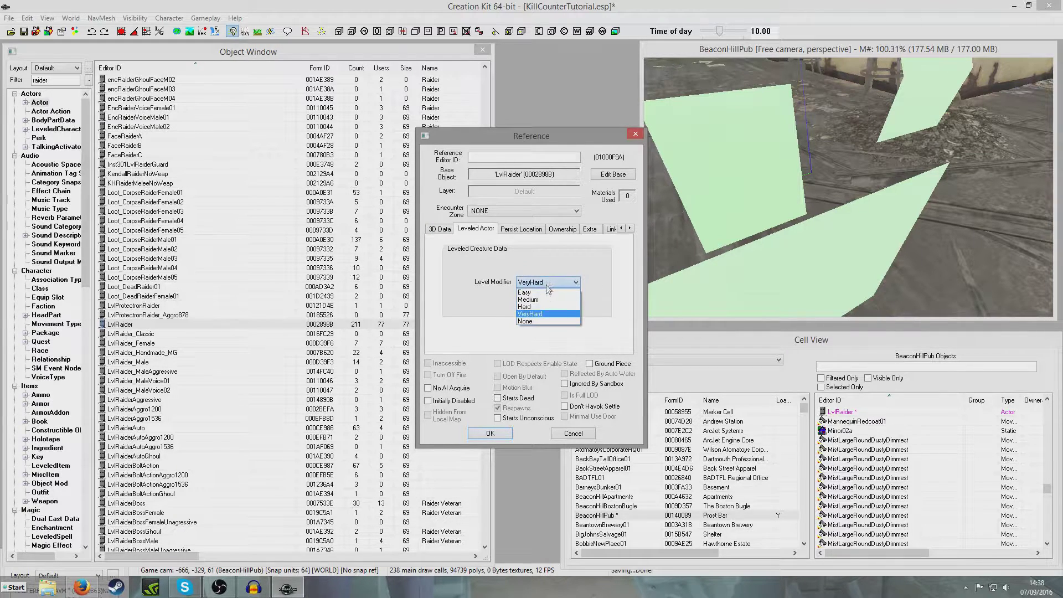
pyautogui.click(548, 313)
pyautogui.click(489, 432)
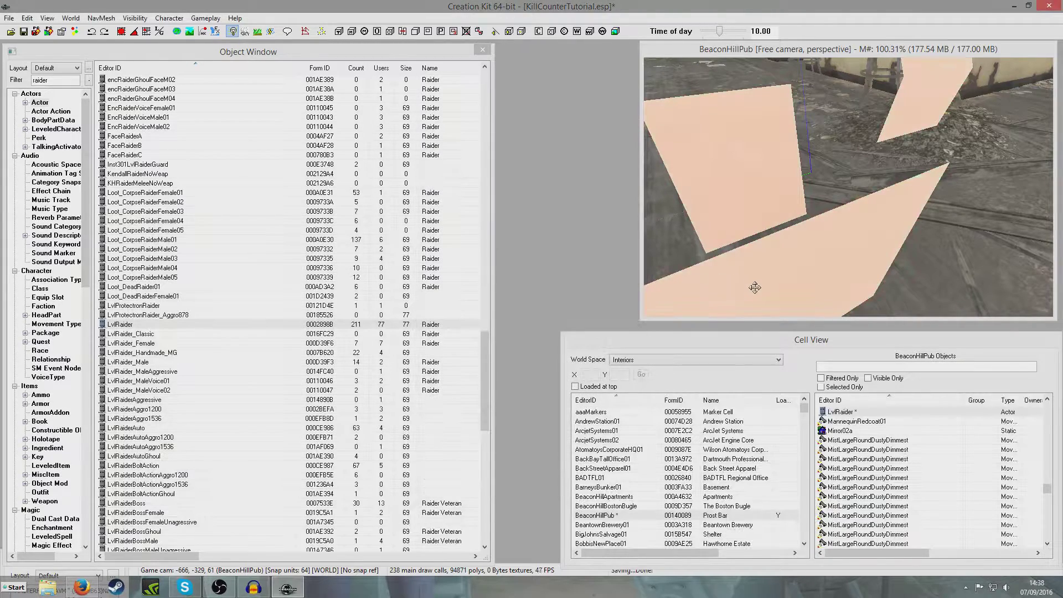
# Zoom and orbit the view to inspect the raider markers across the pub
pyautogui.scroll(-5, 755, 288)
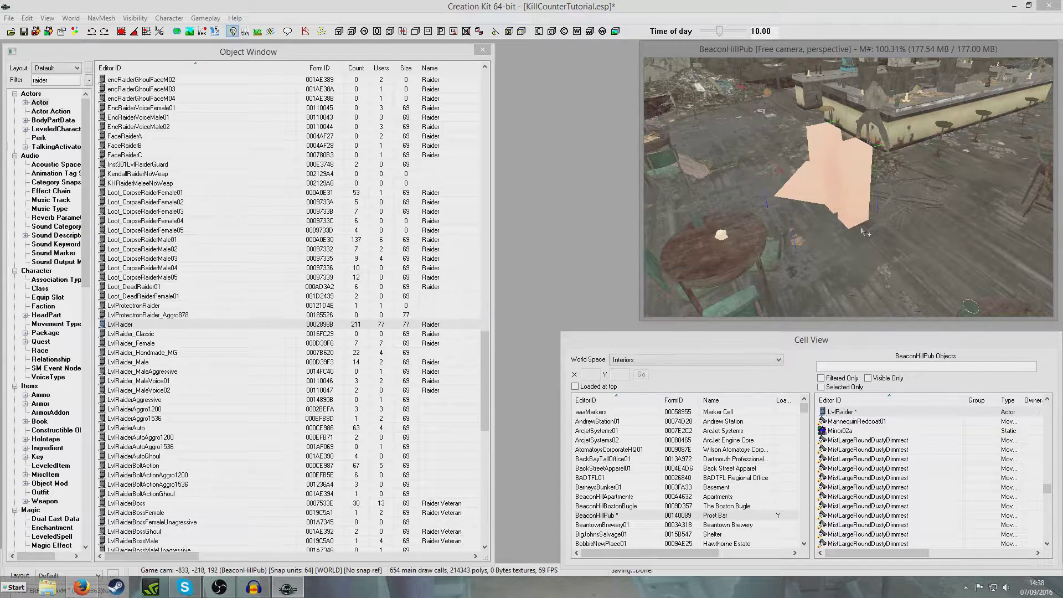
pyautogui.scroll(6, 855, 242)
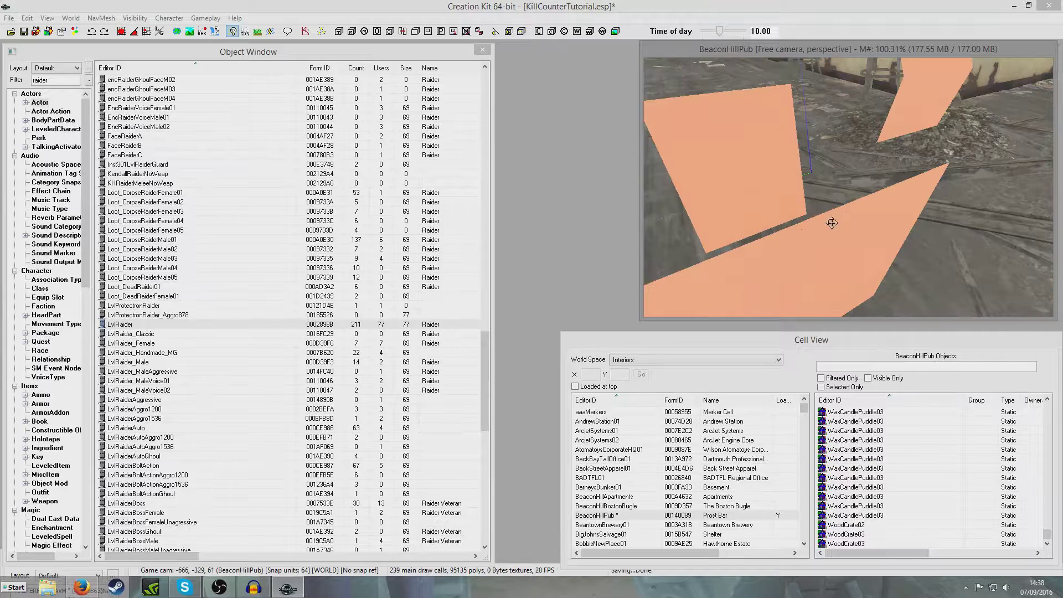
pyautogui.scroll(-4, 794, 240)
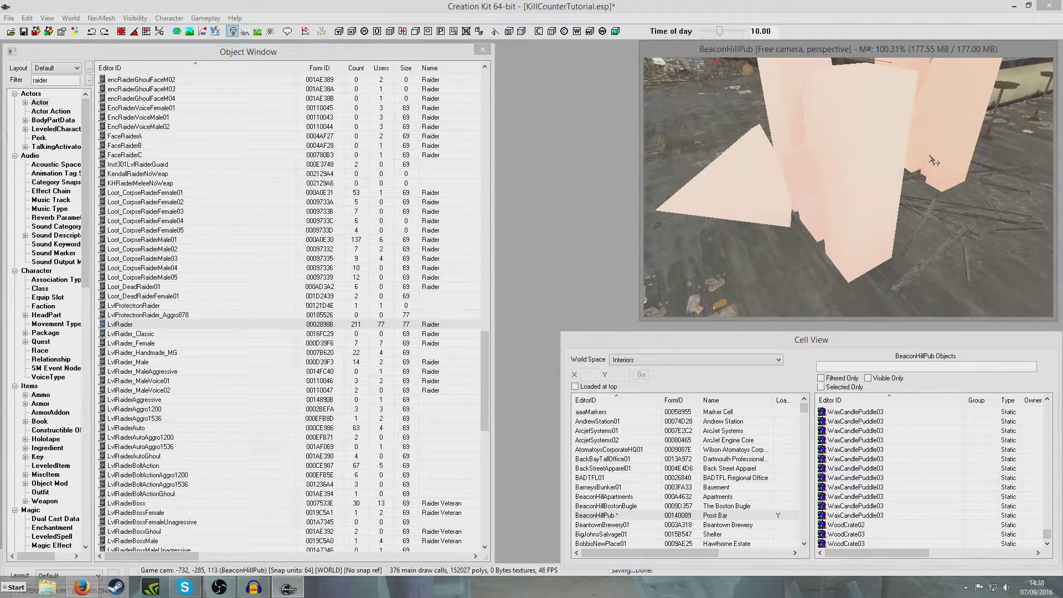
pyautogui.scroll(-3, 934, 161)
pyautogui.scroll(3, 831, 216)
pyautogui.scroll(-5, 886, 233)
pyautogui.moveTo(963, 245); pyautogui.dragTo(823, 289, button='middle')
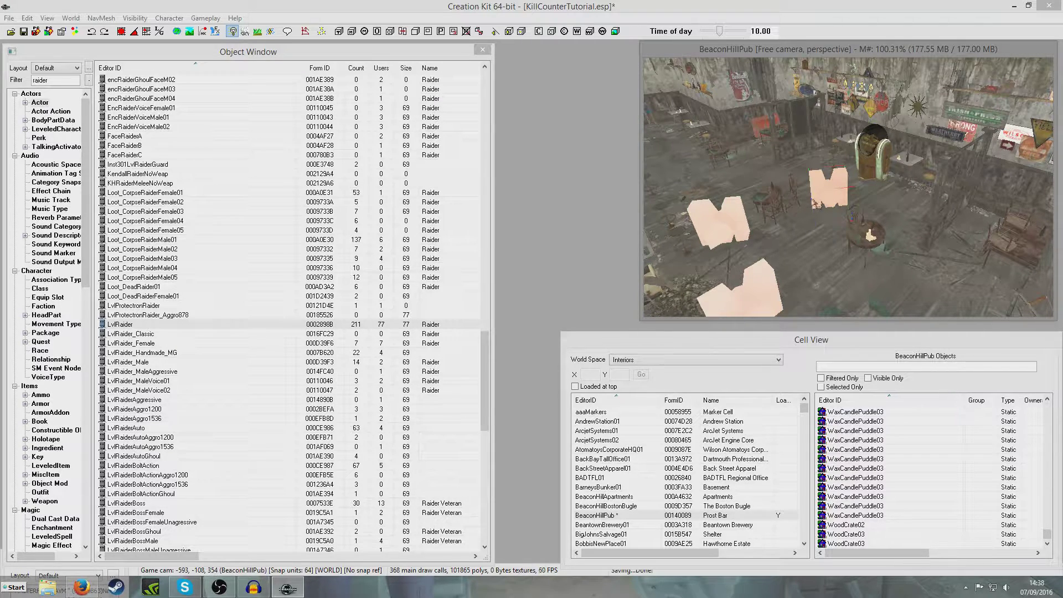
# Filter the Cell View by 'raider' and mark the first LvlRaider Initially Disabled
pyautogui.scroll(5, 815, 204)
pyautogui.moveTo(780, 228); pyautogui.dragTo(795, 260, button='middle')
pyautogui.click(860, 365)
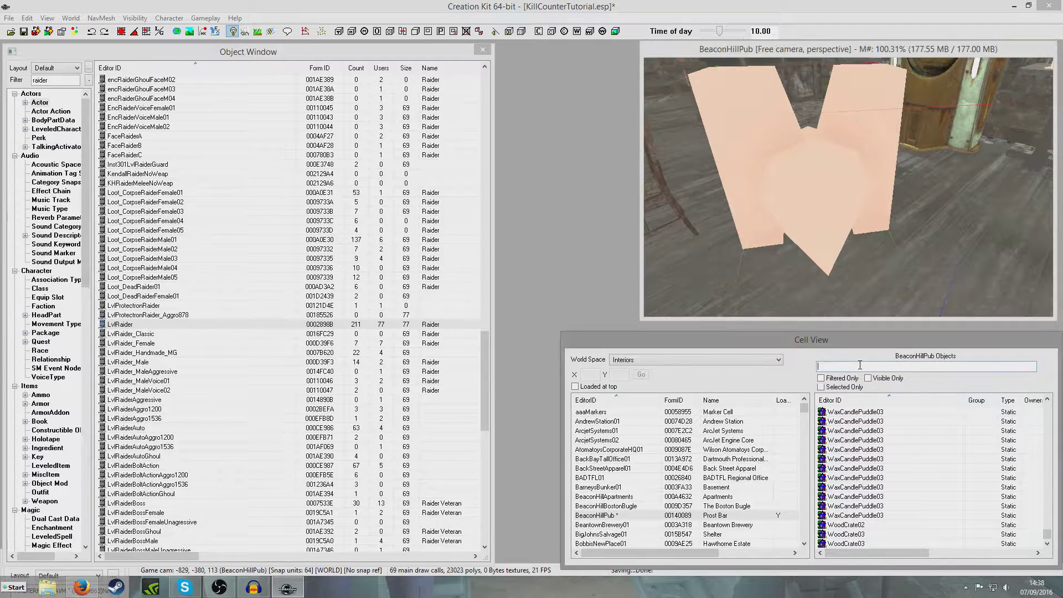
pyautogui.write('raider')
pyautogui.rightClick(850, 419)
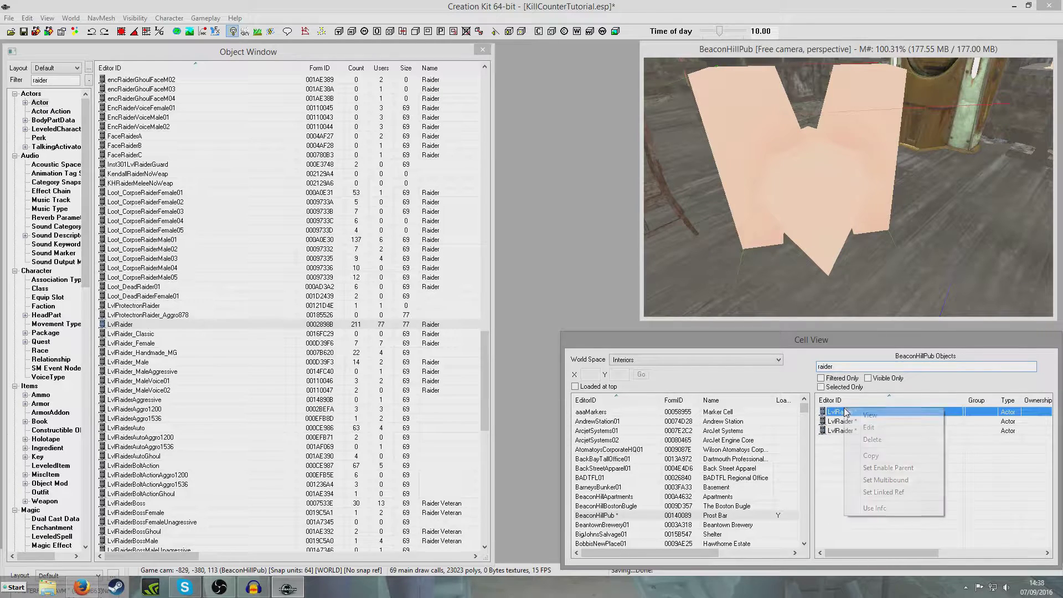
pyautogui.click(866, 429)
pyautogui.click(427, 401)
pyautogui.click(490, 433)
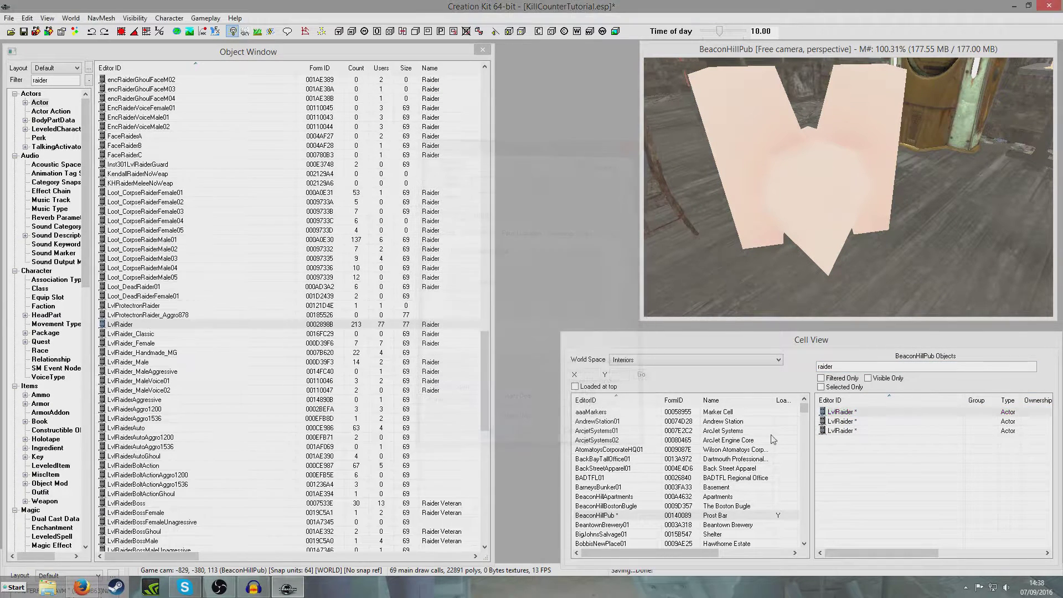
# Mark the second and third LvlRaider references Initially Disabled
pyautogui.rightClick(839, 420)
pyautogui.click(855, 430)
pyautogui.click(427, 400)
pyautogui.click(489, 433)
pyautogui.rightClick(863, 431)
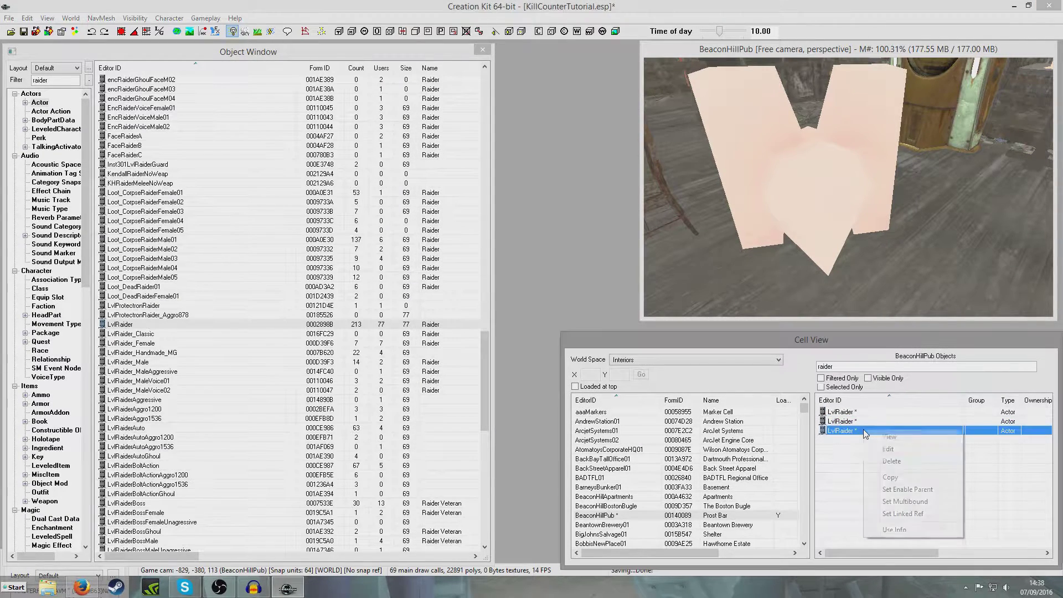
pyautogui.click(892, 450)
pyautogui.click(427, 400)
pyautogui.click(490, 433)
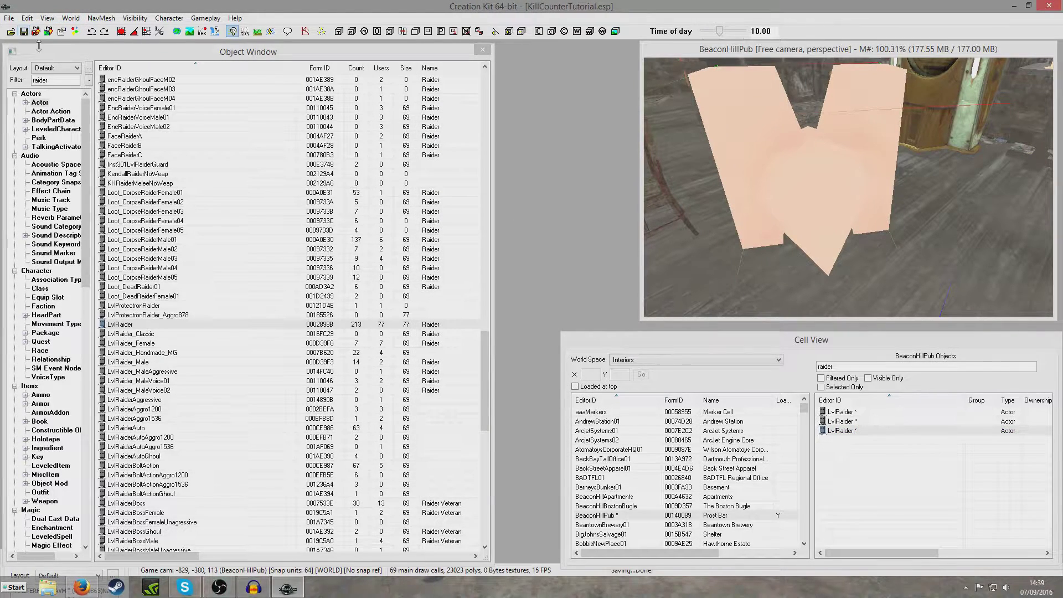
pyautogui.moveTo(84, 107); pyautogui.dragTo(67, 418)
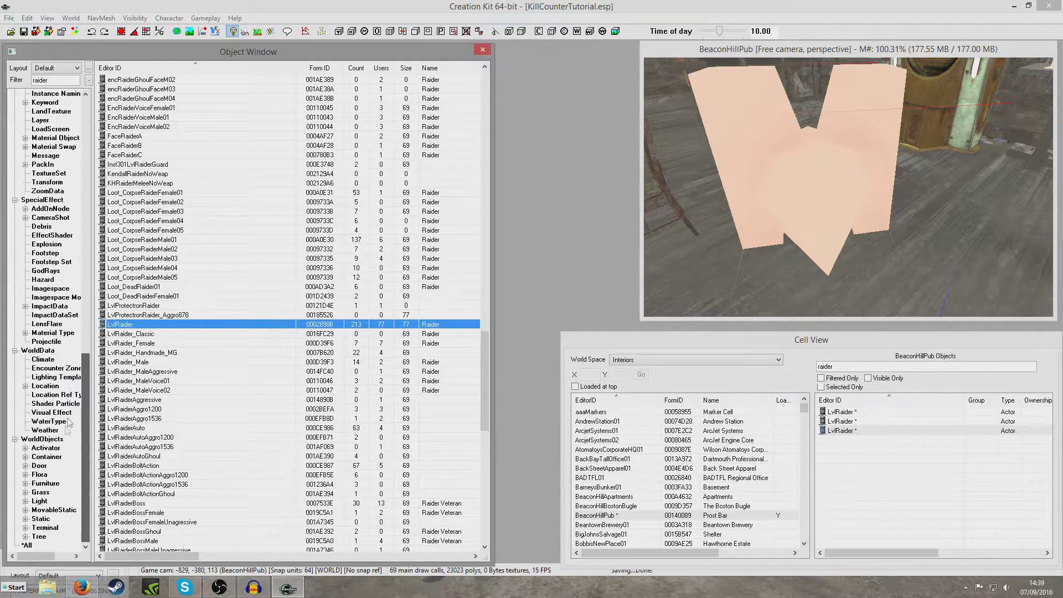
# Place an XMarker in the pub and position it near the raiders
pyautogui.click(41, 518)
pyautogui.moveTo(46, 80); pyautogui.dragTo(8, 83)
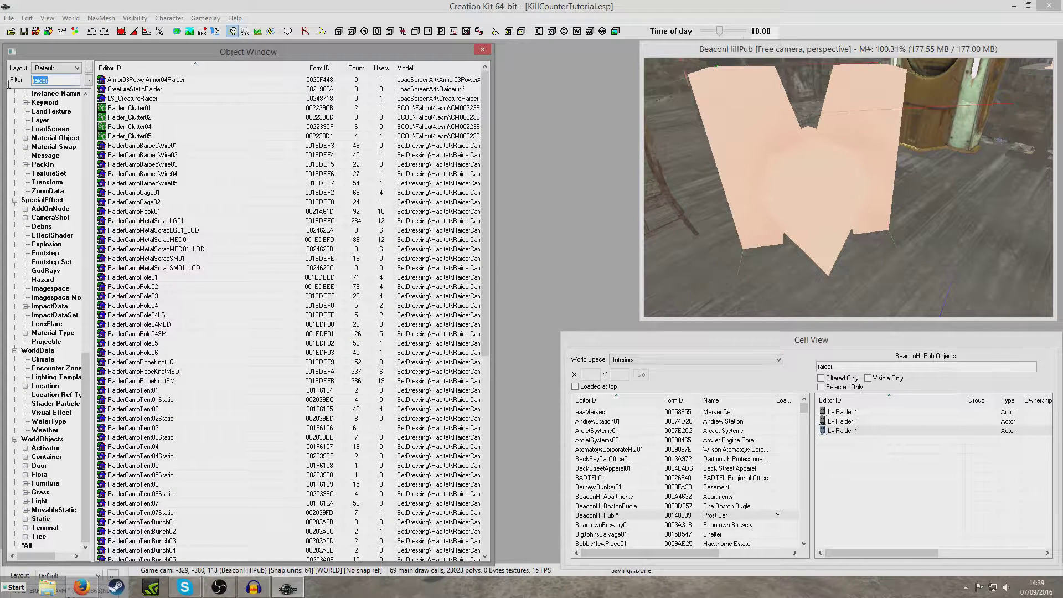
pyautogui.write('xmark')
pyautogui.moveTo(157, 88); pyautogui.dragTo(943, 263)
pyautogui.scroll(-10, 948, 264)
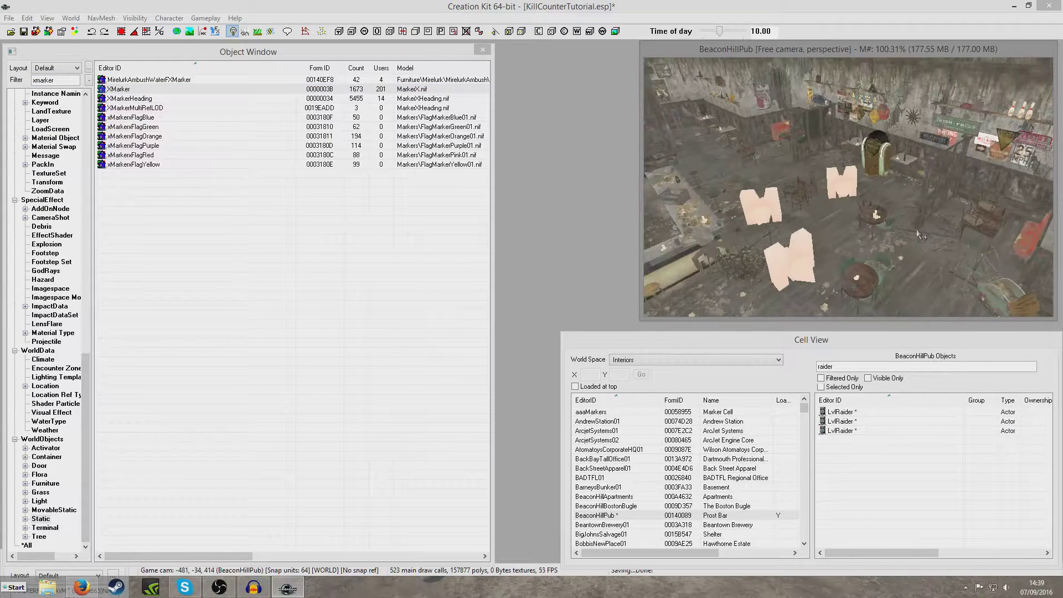
pyautogui.scroll(10, 902, 225)
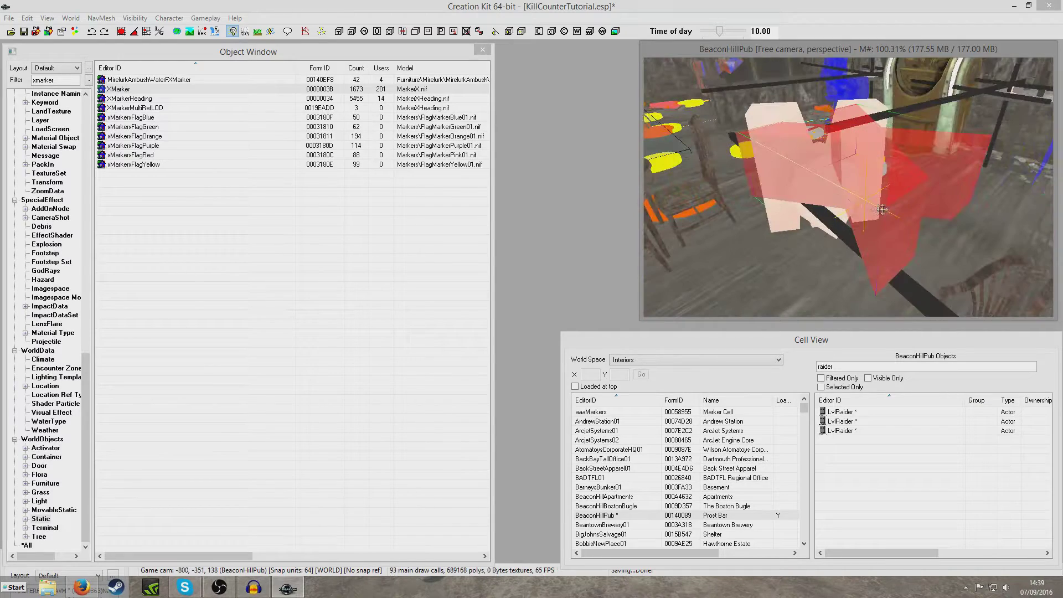
pyautogui.moveTo(882, 209); pyautogui.dragTo(910, 289)
# Select the three LvlRaider references and open Reference Batch Action
pyautogui.press('shift')
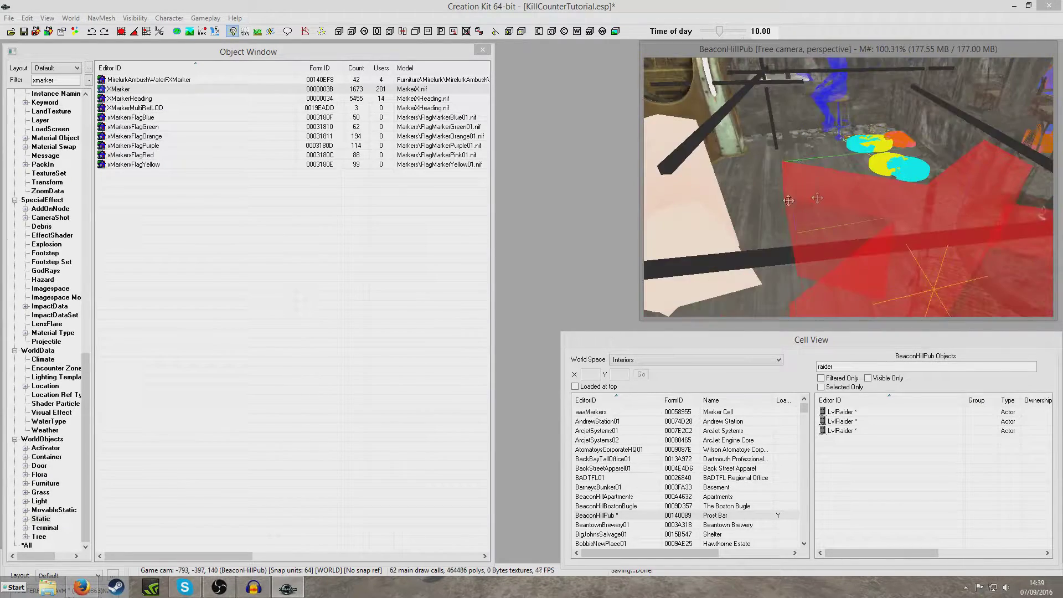
pyautogui.moveTo(778, 191); pyautogui.dragTo(823, 201, button='middle')
pyautogui.scroll(-8, 880, 237)
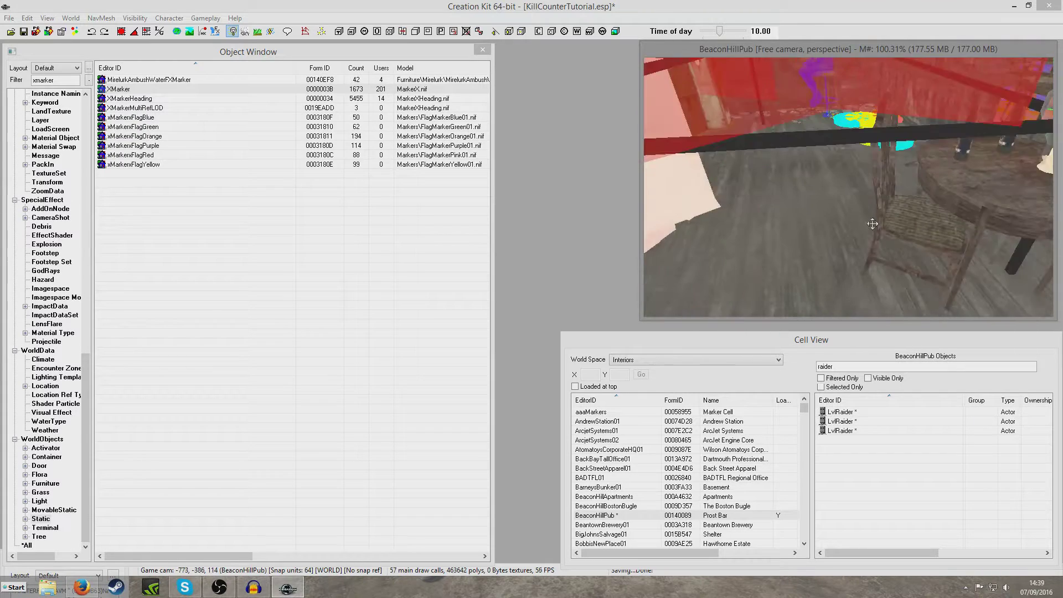
pyautogui.click(843, 413)
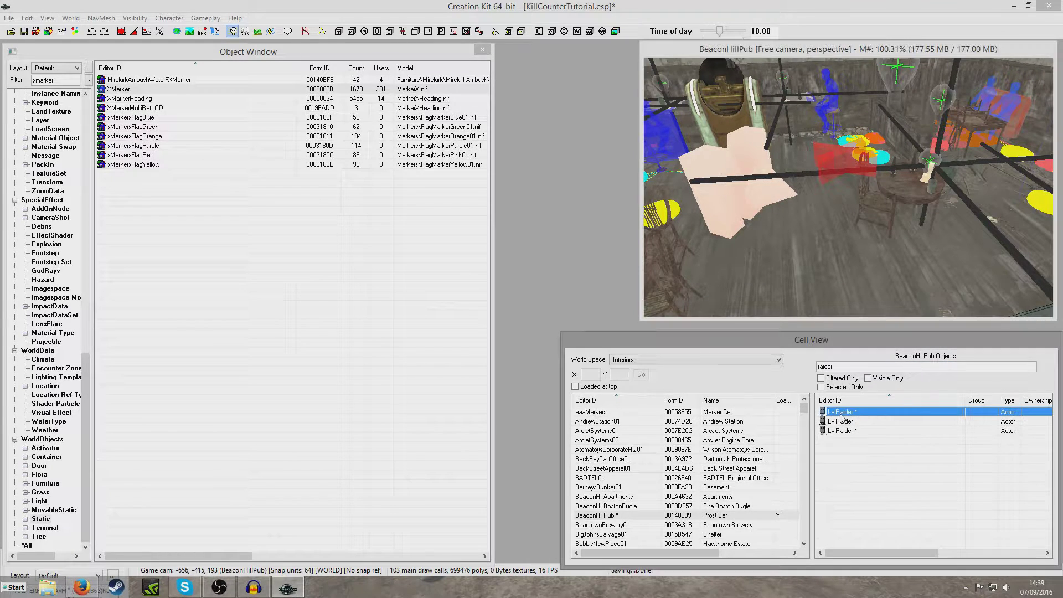
pyautogui.keyDown('shift'); pyautogui.click(845, 422); pyautogui.keyUp('shift')
pyautogui.keyDown('shift'); pyautogui.click(841, 431); pyautogui.keyUp('shift')
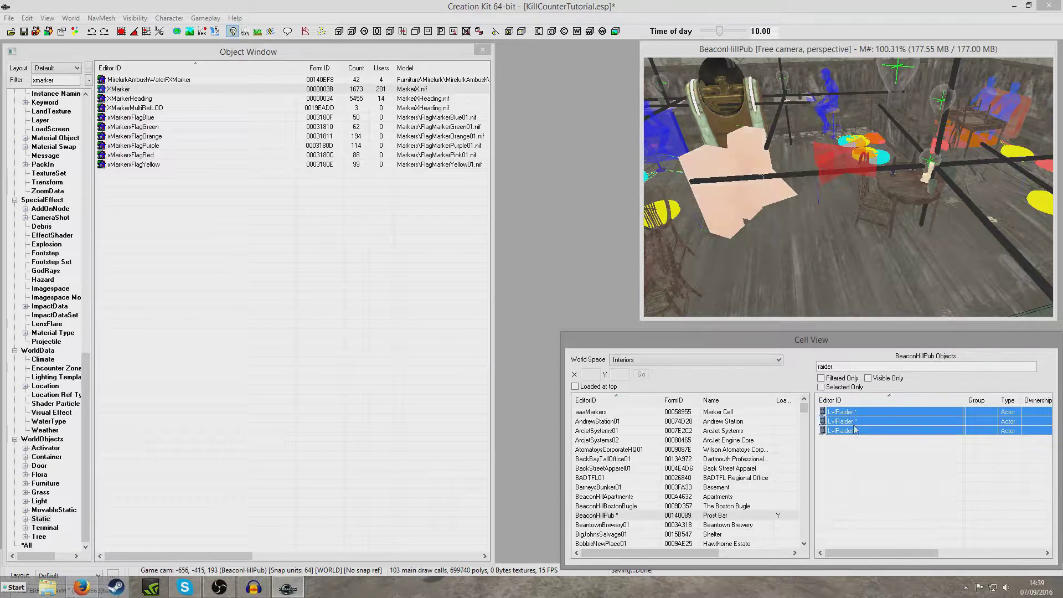
pyautogui.click(814, 52)
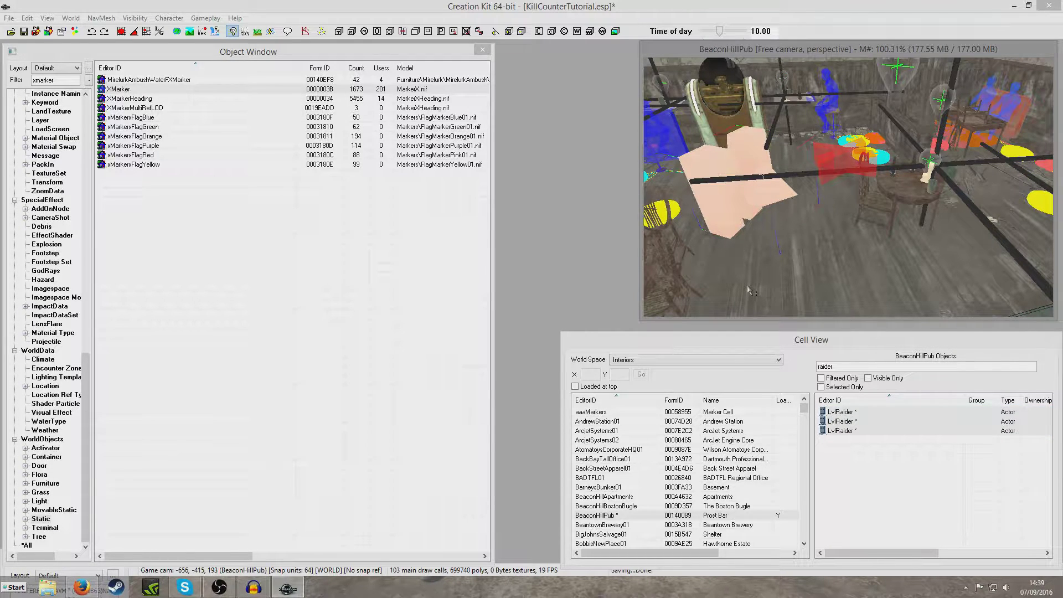
pyautogui.press('=')
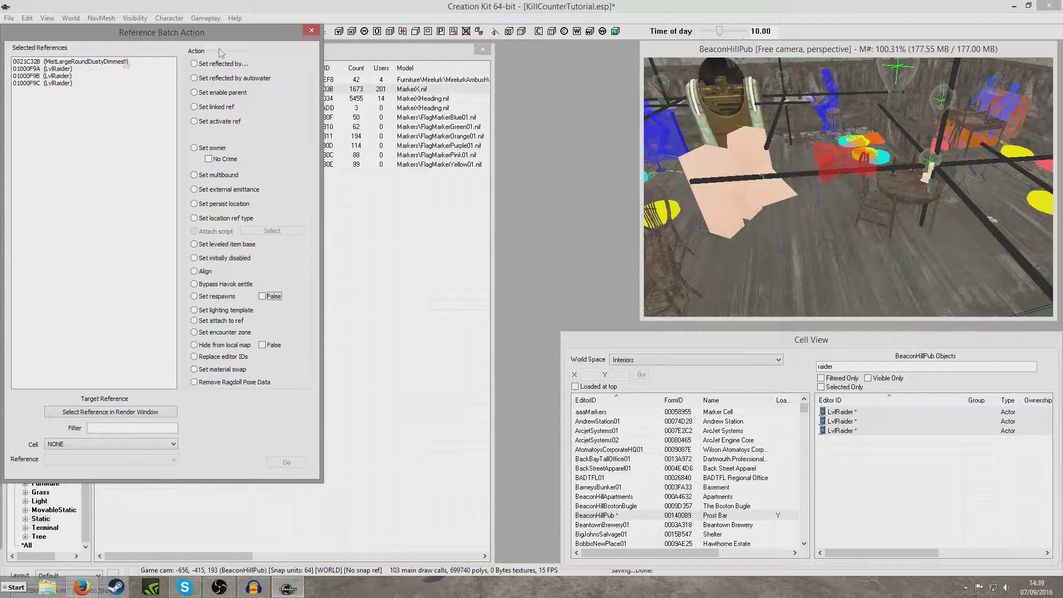
# Reselect only the three LvlRaider references and reopen Reference Batch Action
pyautogui.click(311, 30)
pyautogui.click(807, 56)
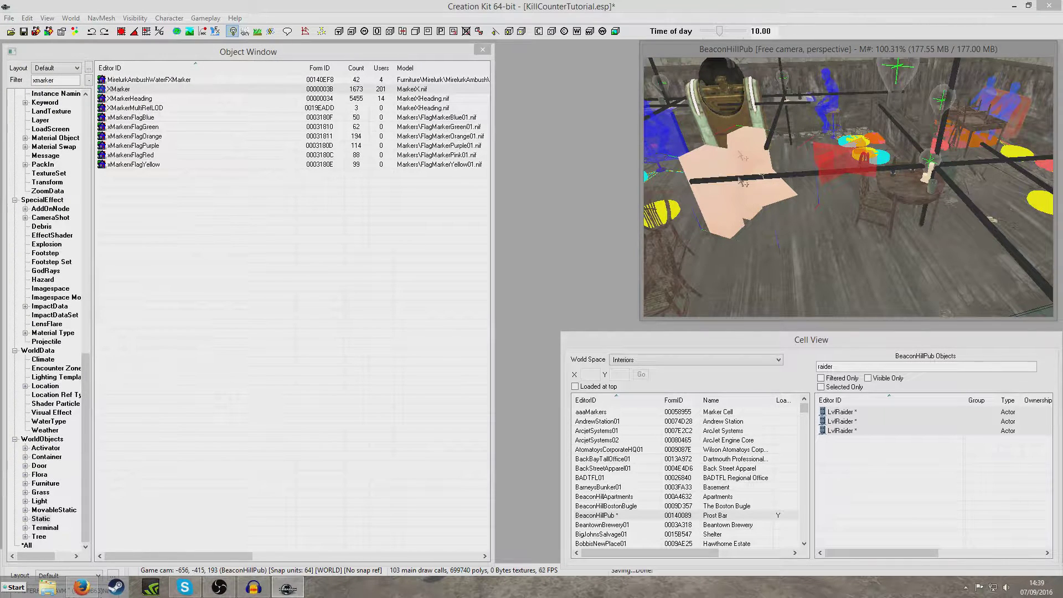
pyautogui.moveTo(735, 202); pyautogui.dragTo(790, 198, button='middle')
pyautogui.scroll(4, 791, 203)
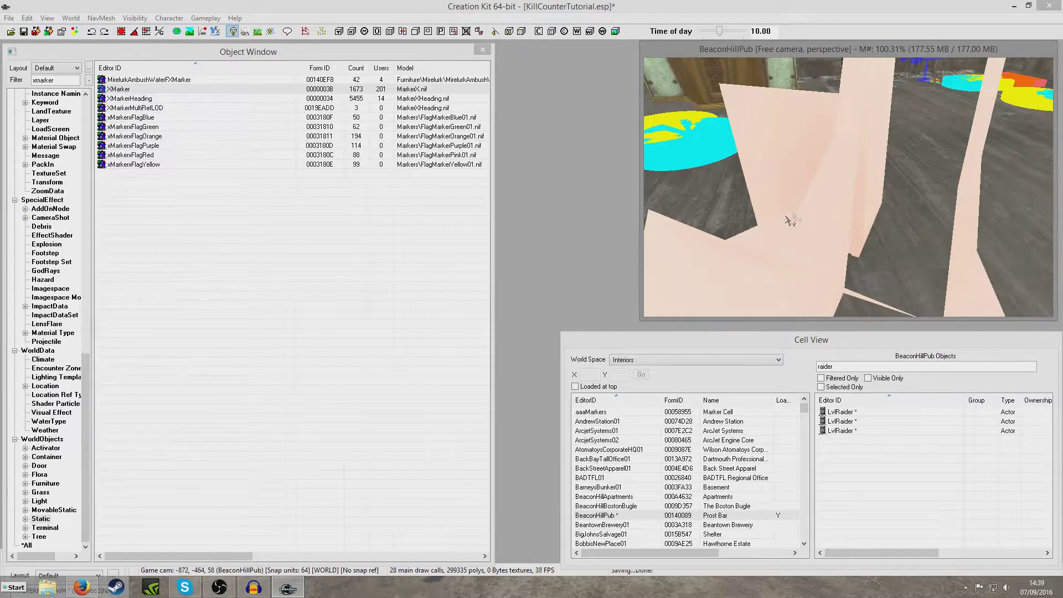
pyautogui.click(804, 267)
pyautogui.scroll(-5, 805, 268)
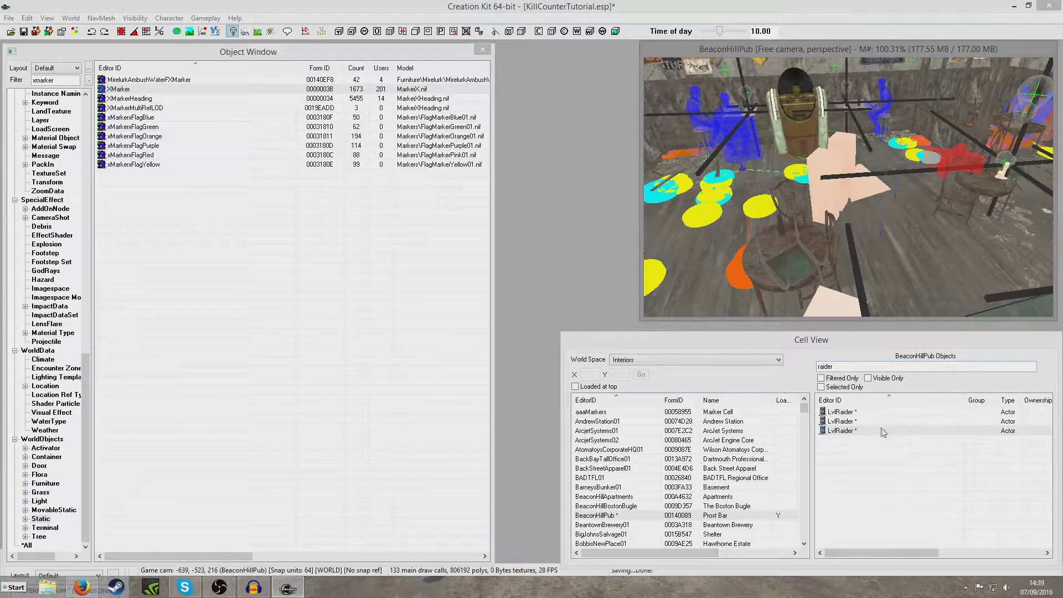
pyautogui.keyDown('ctrl'); pyautogui.click(877, 423); pyautogui.keyUp('ctrl')
pyautogui.keyDown('ctrl'); pyautogui.click(871, 412); pyautogui.keyUp('ctrl')
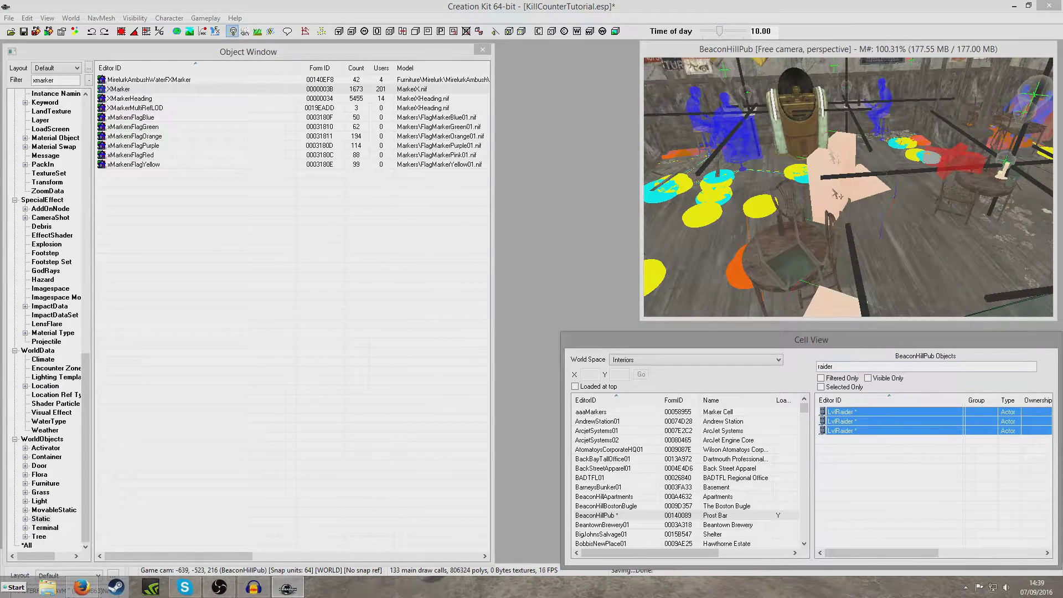
pyautogui.click(820, 49)
pyautogui.press('-')
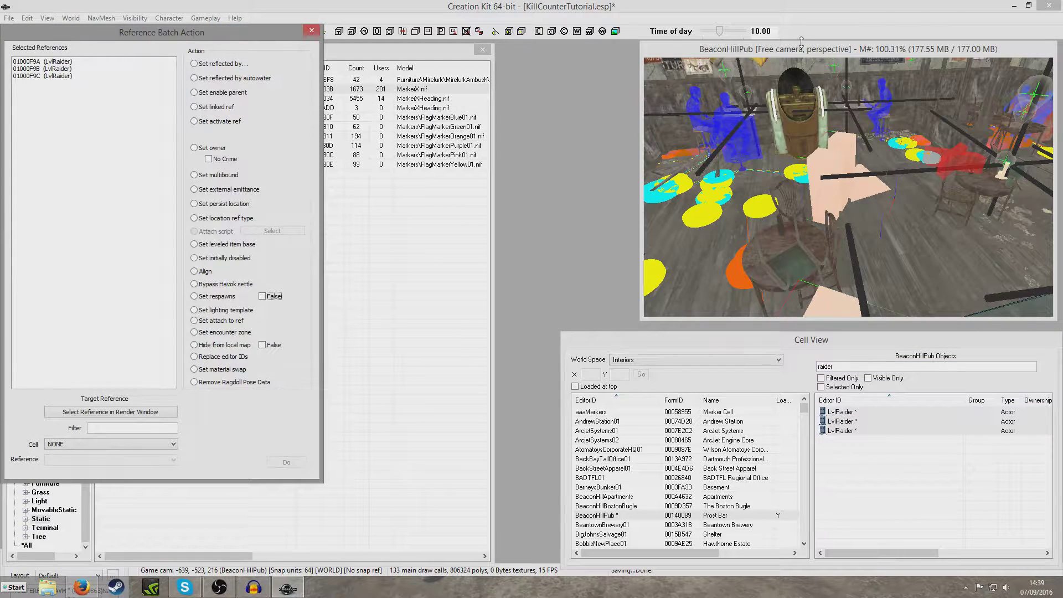
# Set the pub's XMarker as enable parent for all three raiders and apply
pyautogui.click(845, 50)
pyautogui.moveTo(908, 174); pyautogui.dragTo(851, 191, button='middle')
pyautogui.scroll(4, 851, 191)
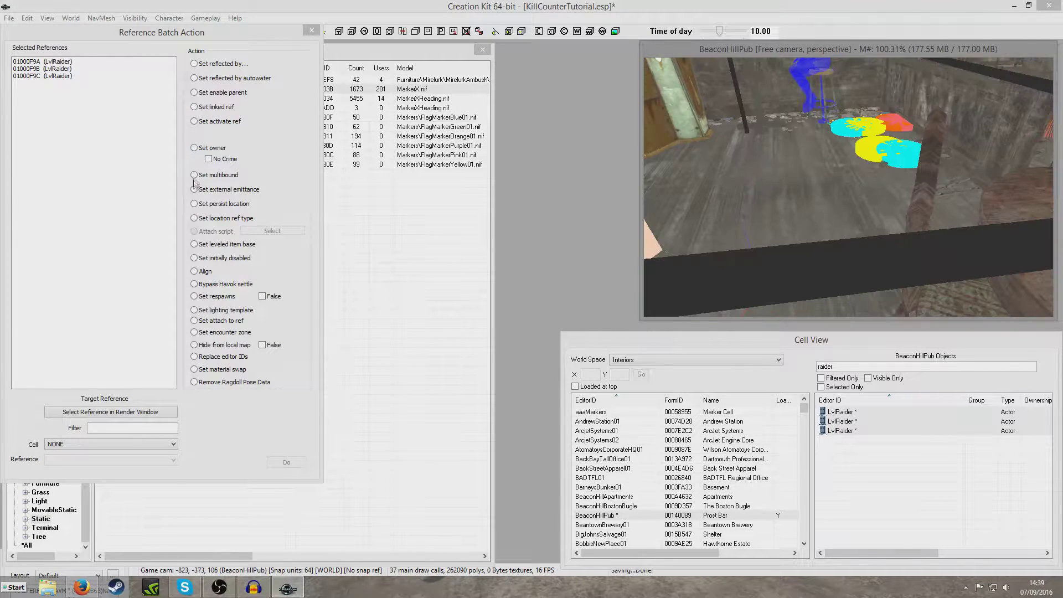
pyautogui.click(194, 92)
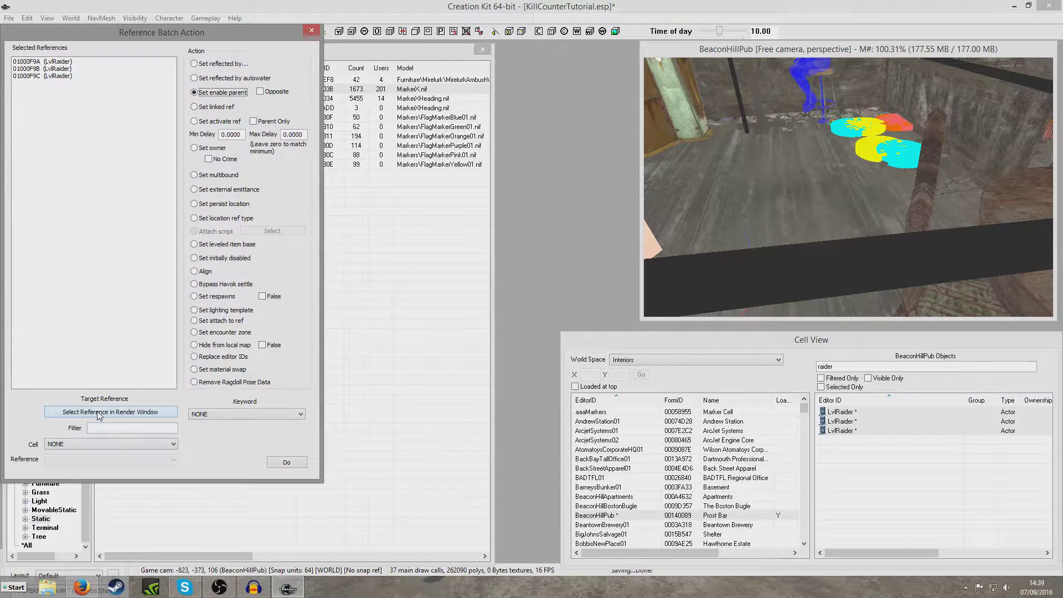
pyautogui.click(99, 413)
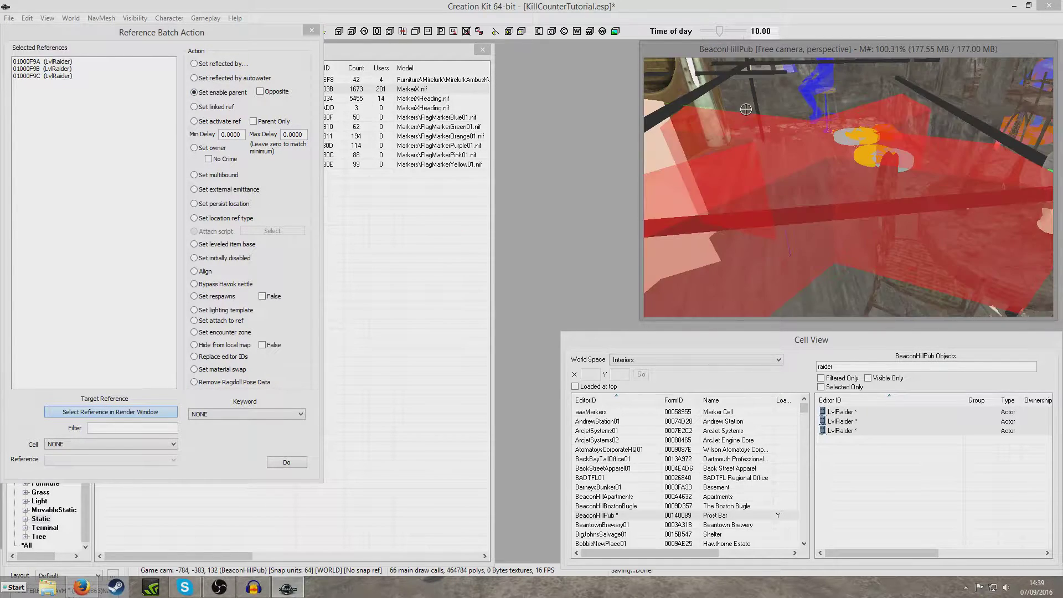
pyautogui.click(835, 189)
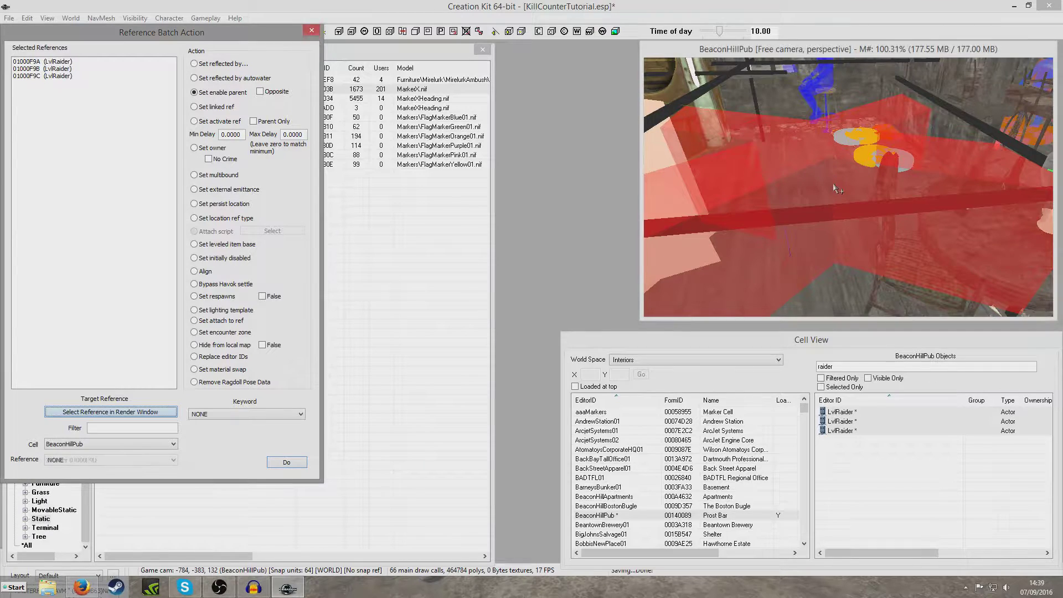
pyautogui.click(283, 464)
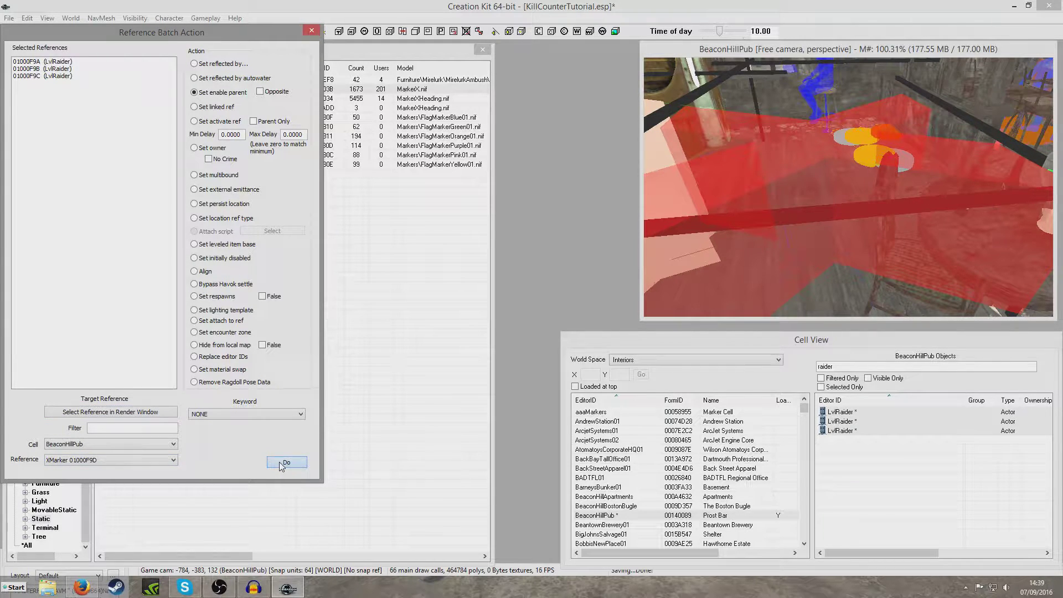
pyautogui.click(309, 32)
pyautogui.moveTo(747, 254); pyautogui.dragTo(785, 242, button='middle')
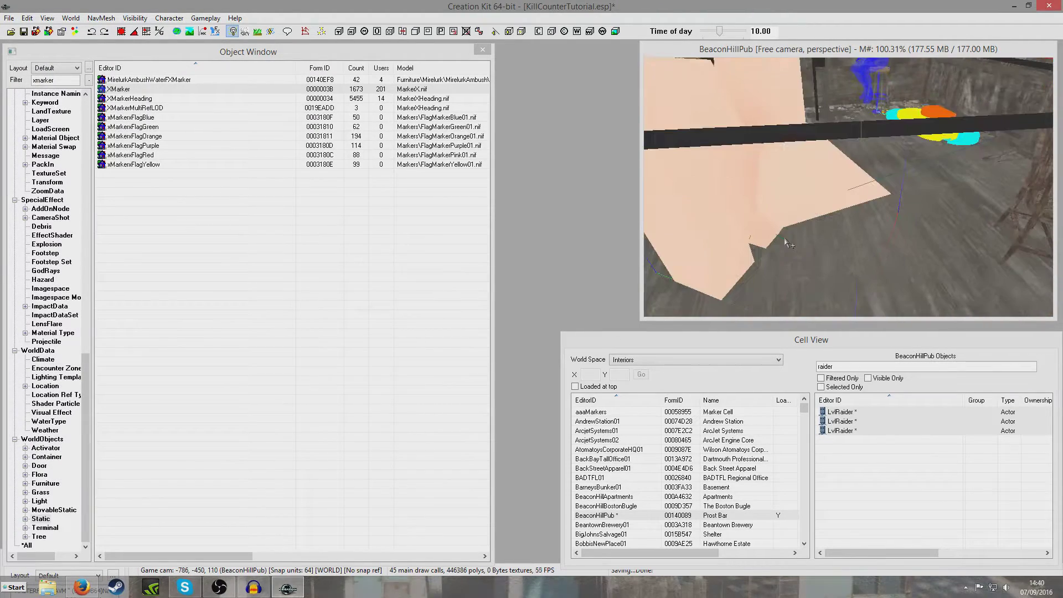
# Give the pub XMarker the Editor ID RaiderSpawnMarker and tick Initially Disabled
pyautogui.click(900, 49)
pyautogui.scroll(-5, 907, 176)
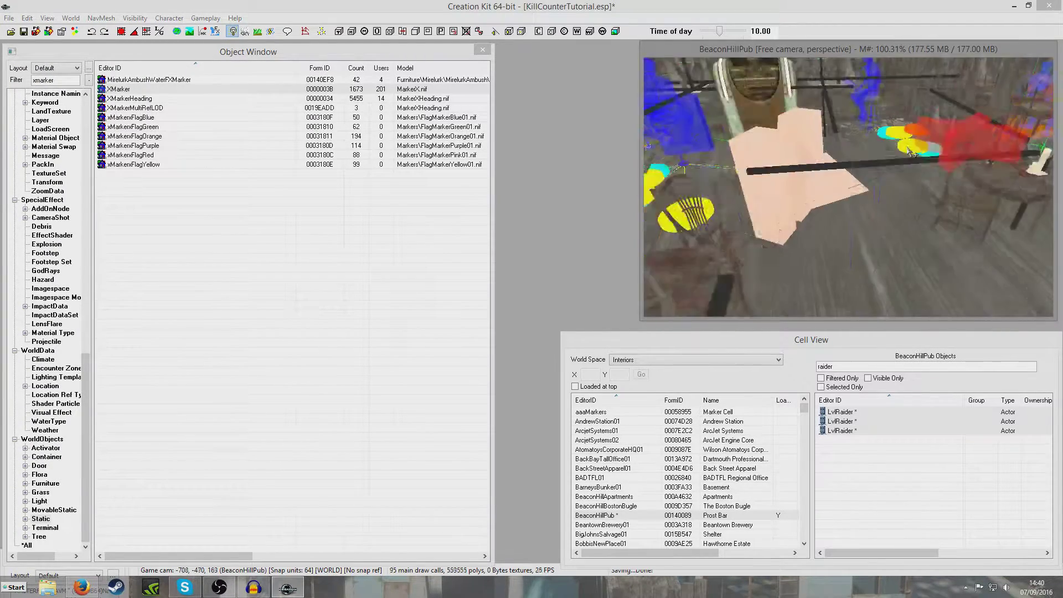
pyautogui.scroll(5, 908, 176)
pyautogui.moveTo(908, 176); pyautogui.dragTo(842, 182, button='middle')
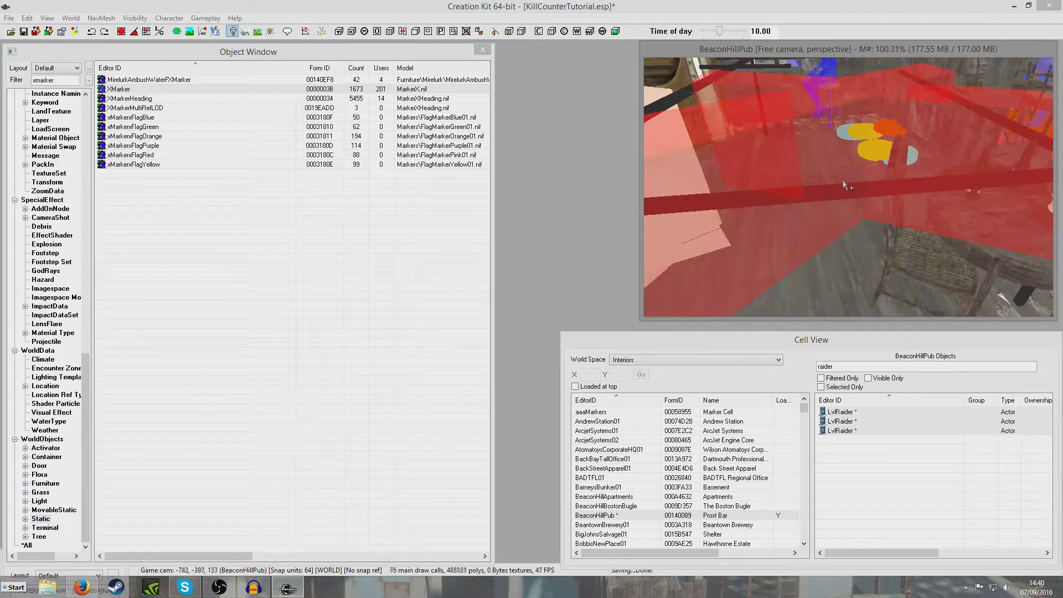
pyautogui.moveTo(772, 210); pyautogui.dragTo(796, 192, button='middle')
pyautogui.moveTo(948, 255); pyautogui.dragTo(911, 254, button='middle')
pyautogui.click(867, 259)
pyautogui.doubleClick(879, 270)
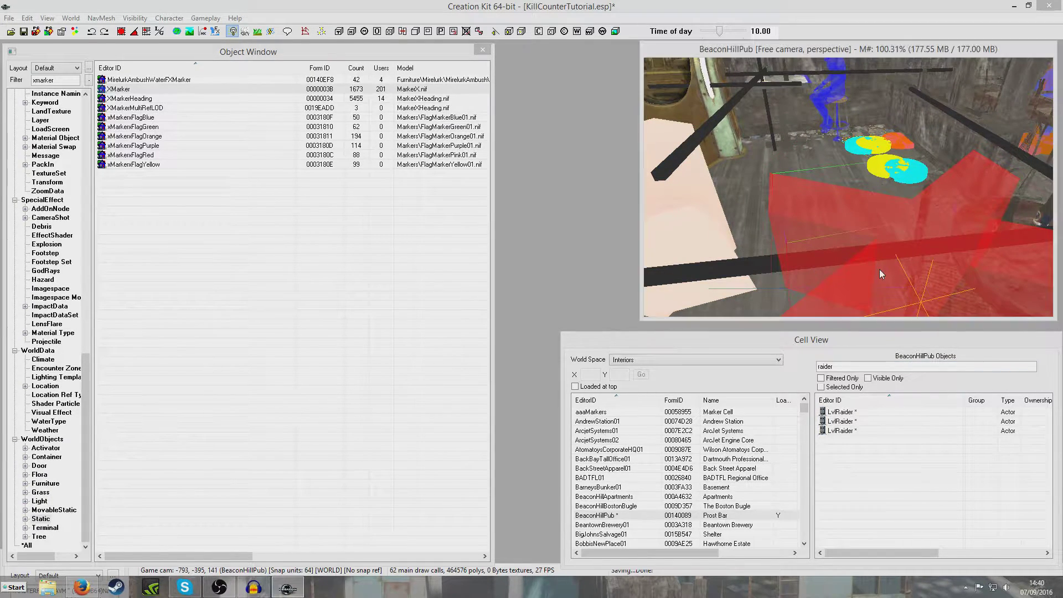
pyautogui.doubleClick(880, 273)
pyautogui.click(428, 400)
pyautogui.click(502, 157)
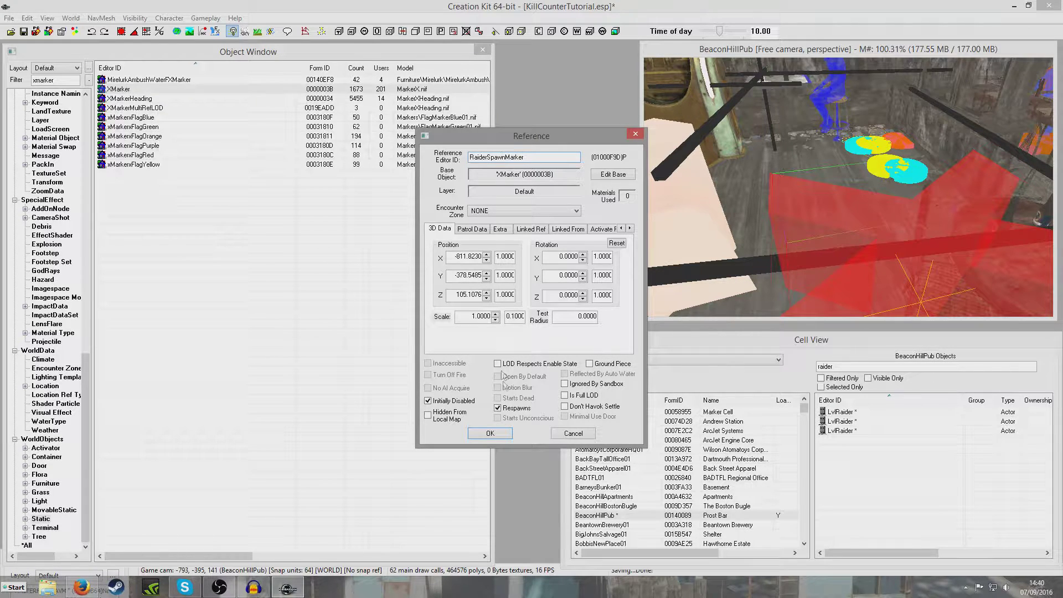
pyautogui.click(489, 433)
# Pan to the pale volumes and inspect the blue mist volume's properties
pyautogui.click(909, 267)
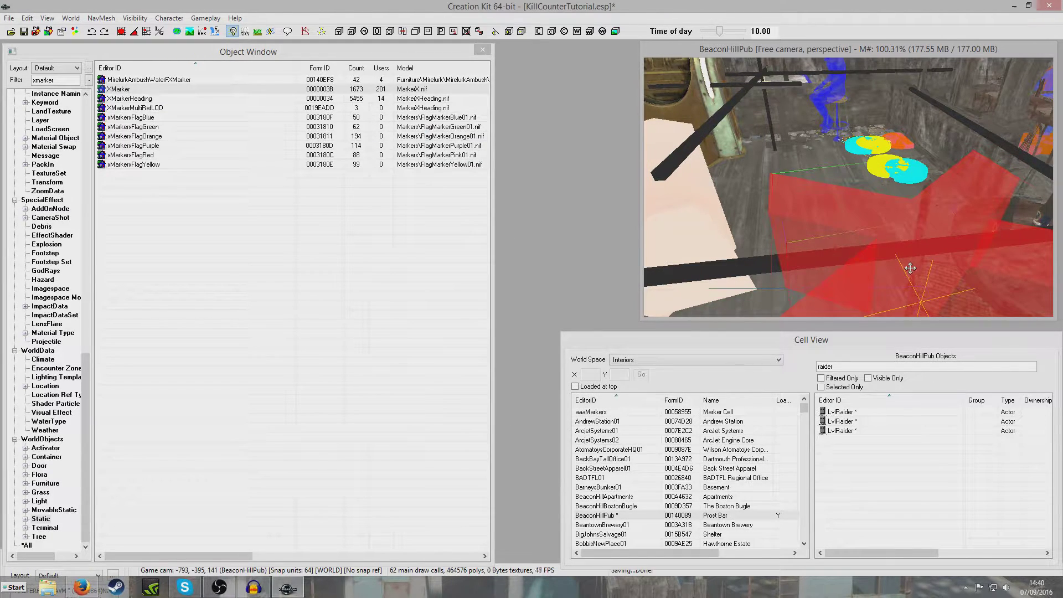
pyautogui.moveTo(800, 244); pyautogui.dragTo(851, 245, button='middle')
pyautogui.doubleClick(673, 163)
pyautogui.click(636, 134)
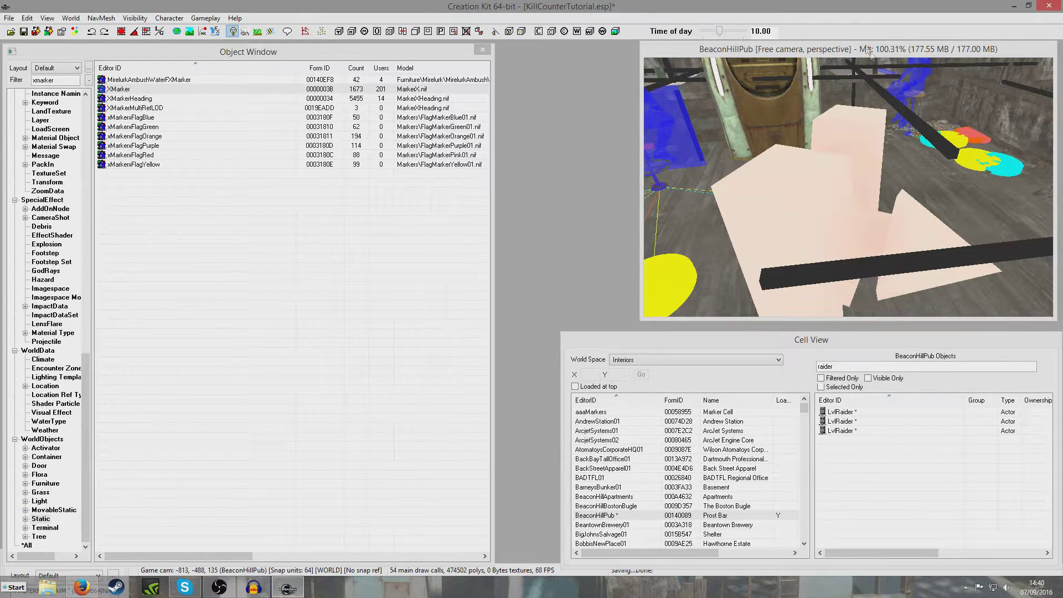
pyautogui.click(862, 54)
pyautogui.scroll(2, 836, 239)
# Check that the first LvlRaider's Enable Parent is RaiderSpawnMarker
pyautogui.doubleClick(807, 240)
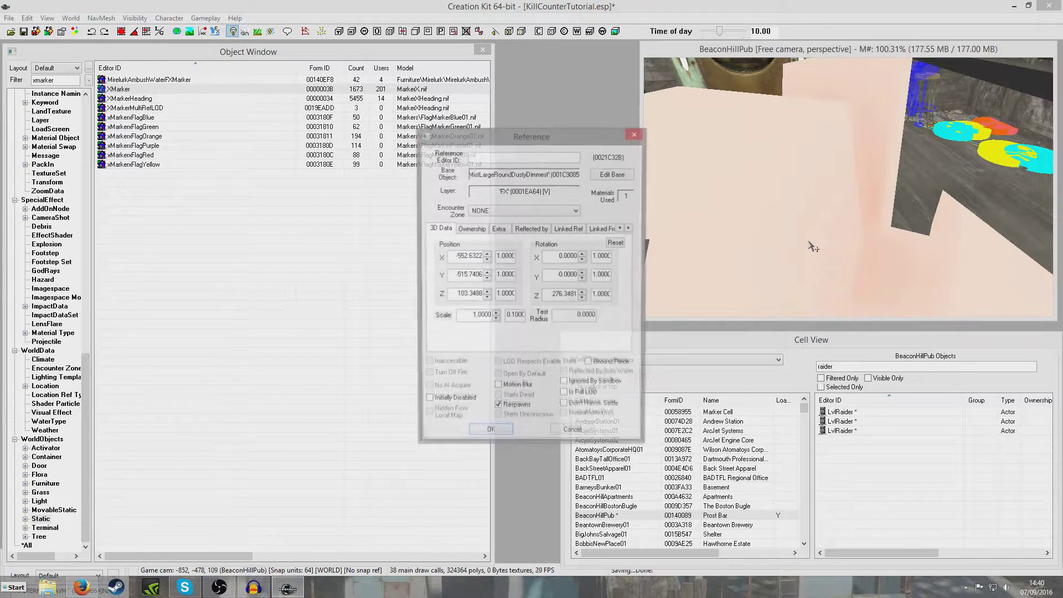
pyautogui.click(635, 134)
pyautogui.rightClick(873, 412)
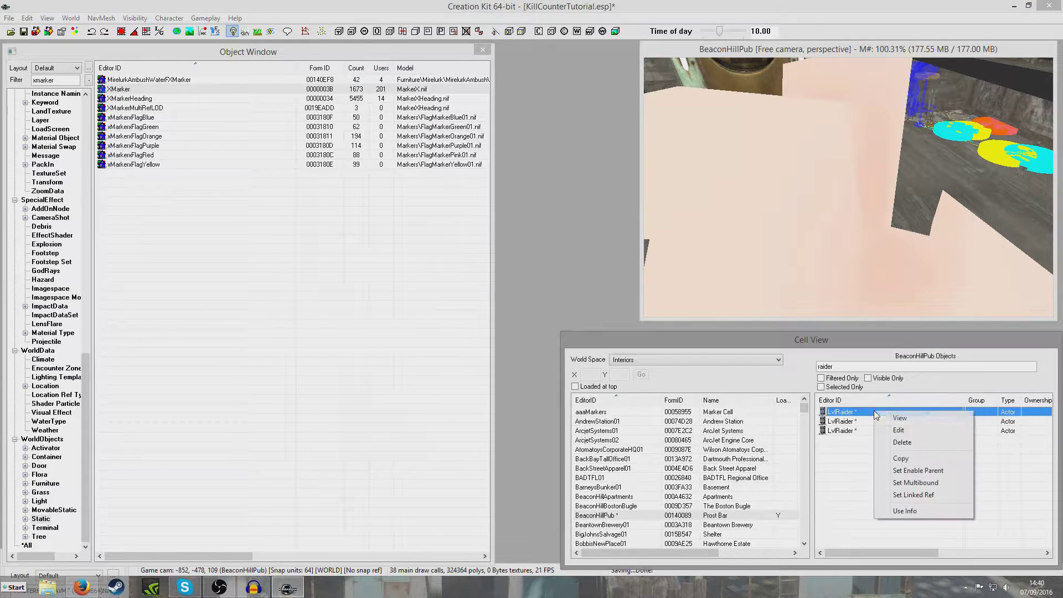
pyautogui.click(898, 431)
pyautogui.click(631, 229)
pyautogui.click(630, 228)
pyautogui.click(630, 228)
pyautogui.click(630, 228)
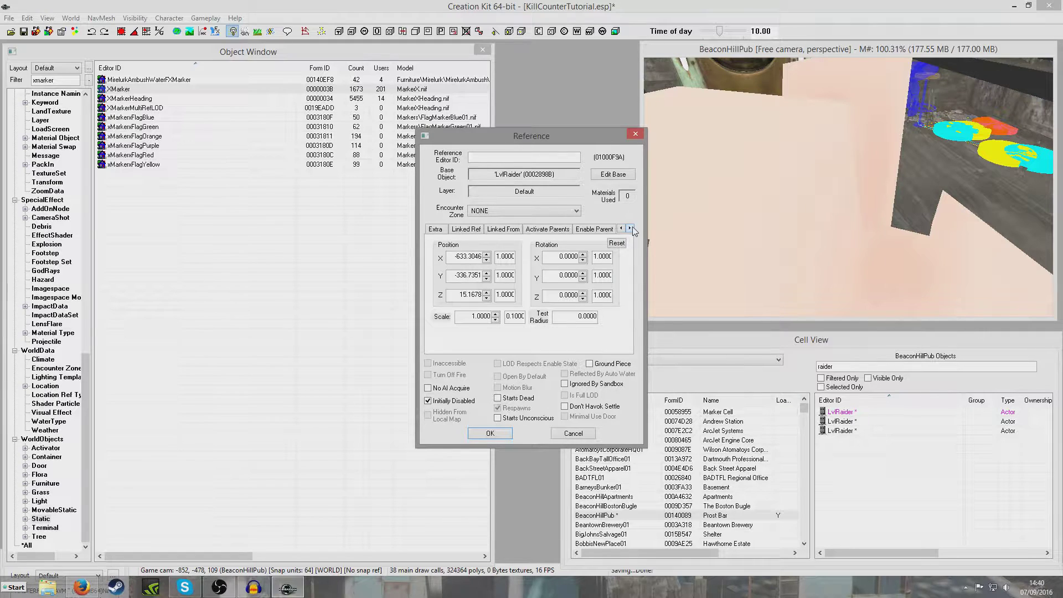
pyautogui.click(598, 229)
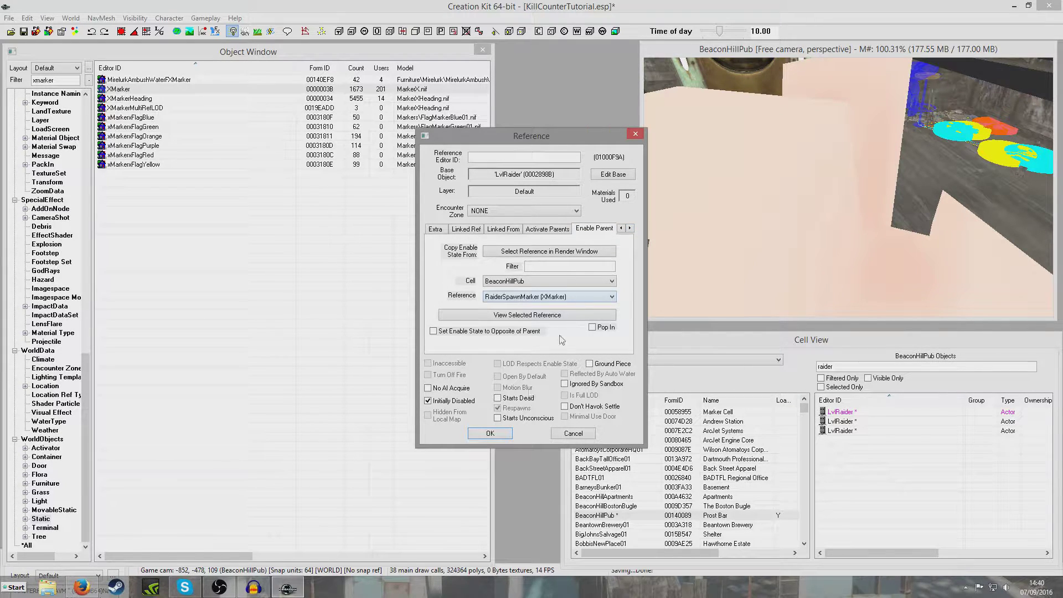
pyautogui.click(483, 439)
# Orbit the Render Window over the pub floor to bring the red and green markers into view
pyautogui.click(818, 54)
pyautogui.scroll(-8, 843, 132)
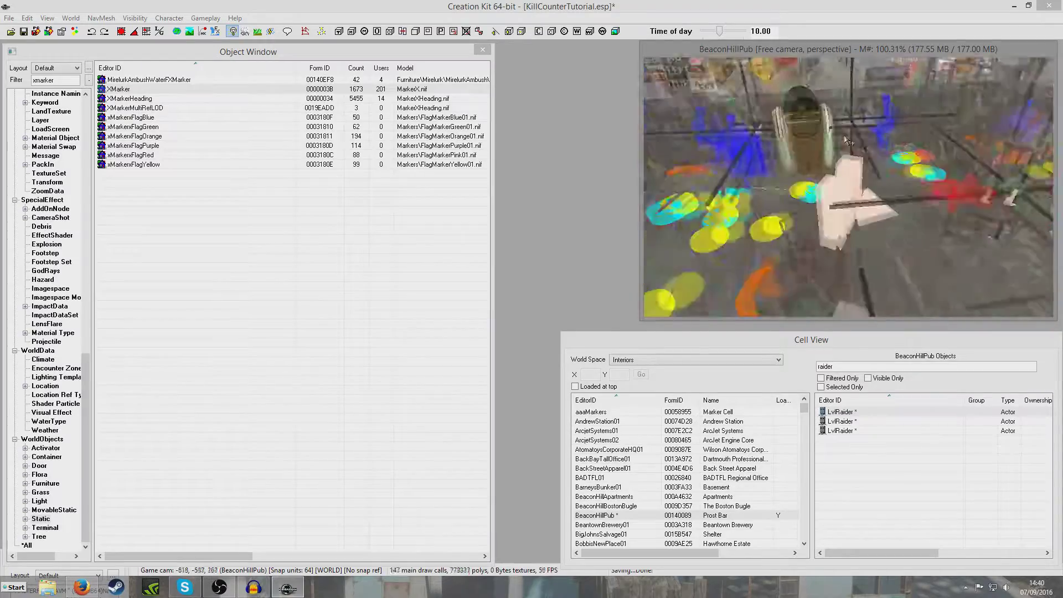
pyautogui.keyDown('shift'); pyautogui.moveTo(968, 221); pyautogui.dragTo(802, 224, button='middle'); pyautogui.keyUp('shift')
pyautogui.scroll(4, 802, 224)
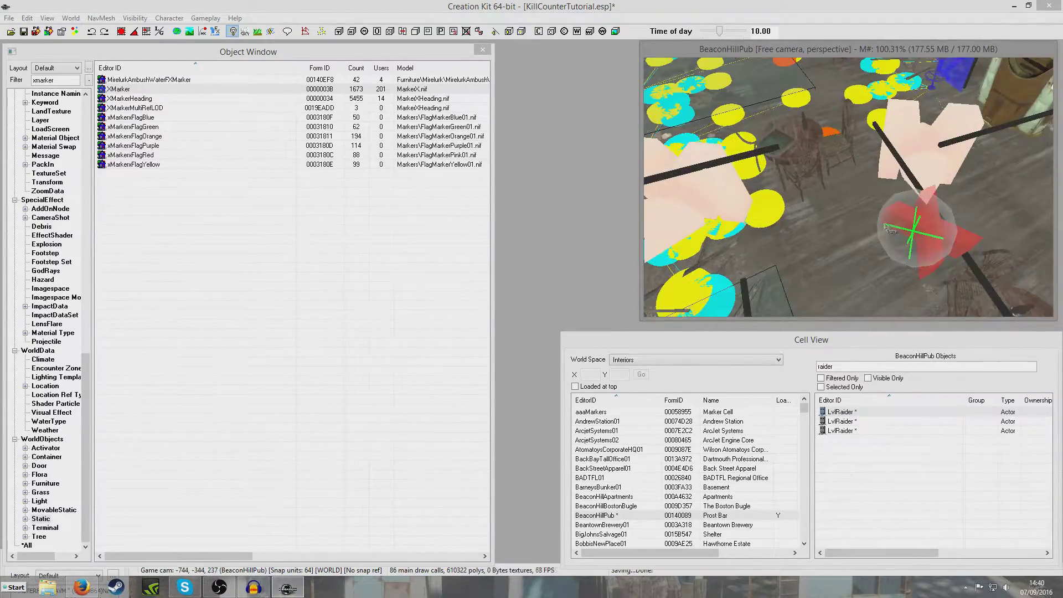
pyautogui.moveTo(885, 194); pyautogui.dragTo(801, 201, button='middle')
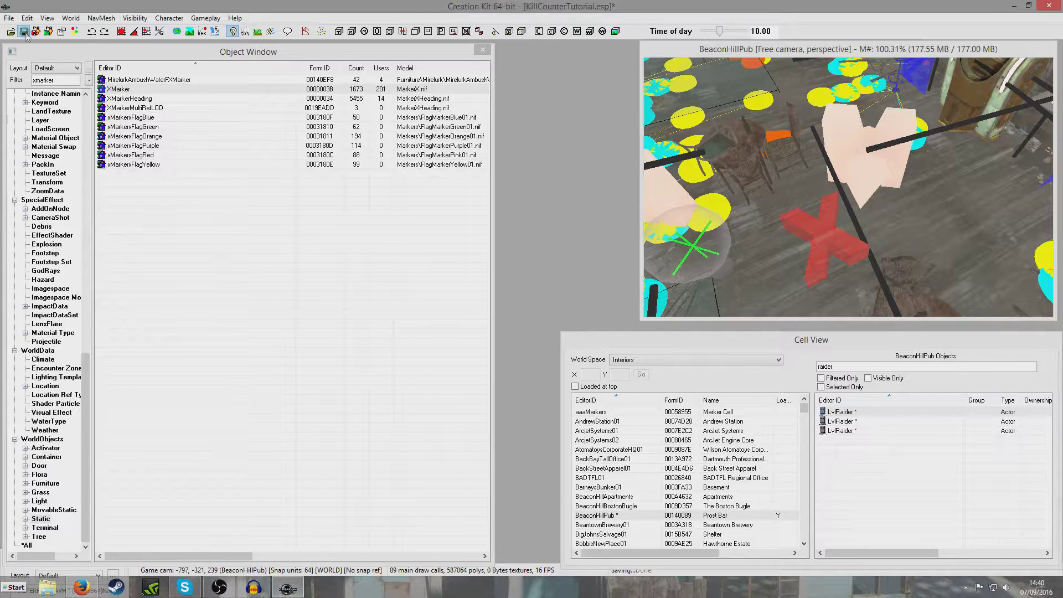
# Filter the Object Window's Quest category and open TutKillCounterQuest
pyautogui.click(88, 370)
pyautogui.moveTo(87, 370); pyautogui.dragTo(86, 115)
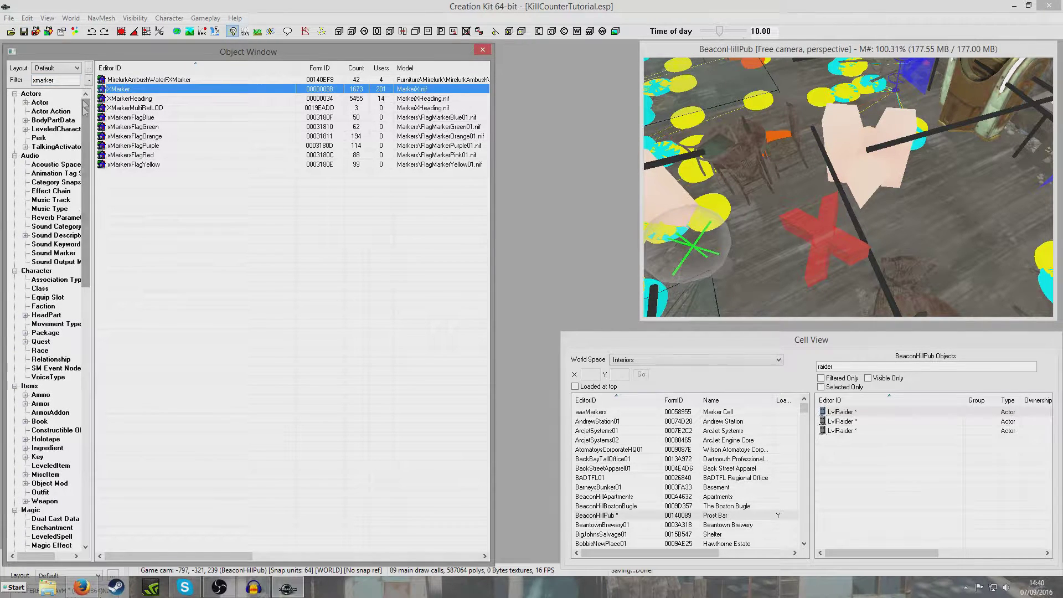
pyautogui.click(42, 342)
pyautogui.doubleClick(56, 82)
pyautogui.write('tutk')
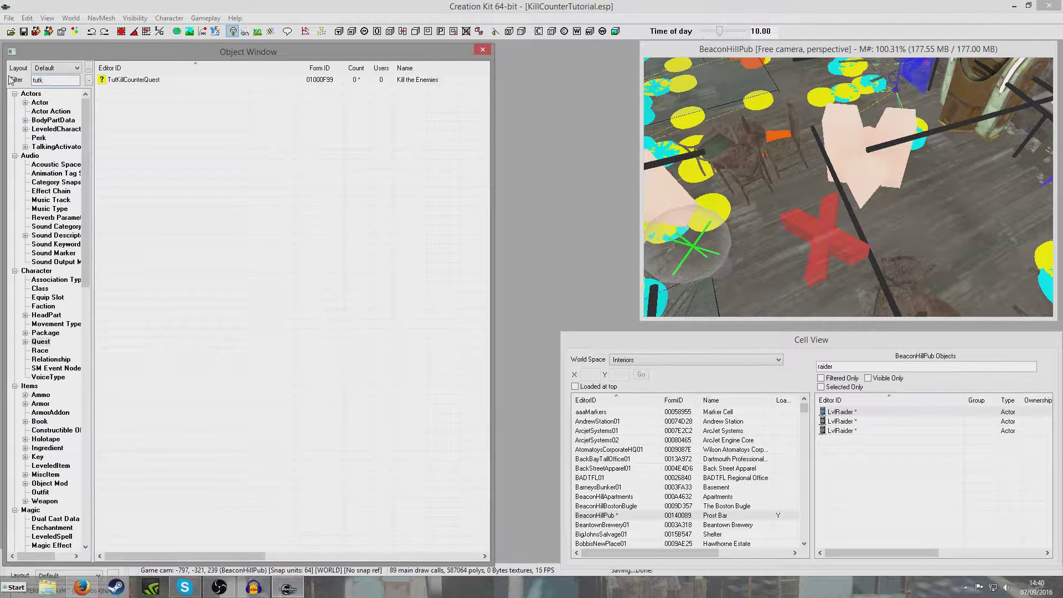
pyautogui.doubleClick(127, 81)
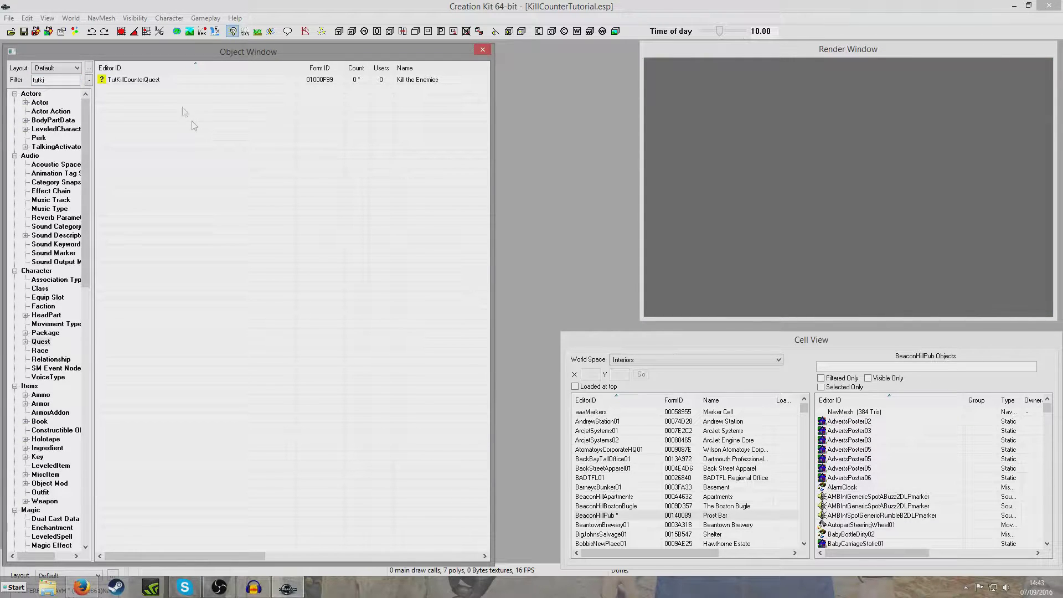
pyautogui.doubleClick(150, 81)
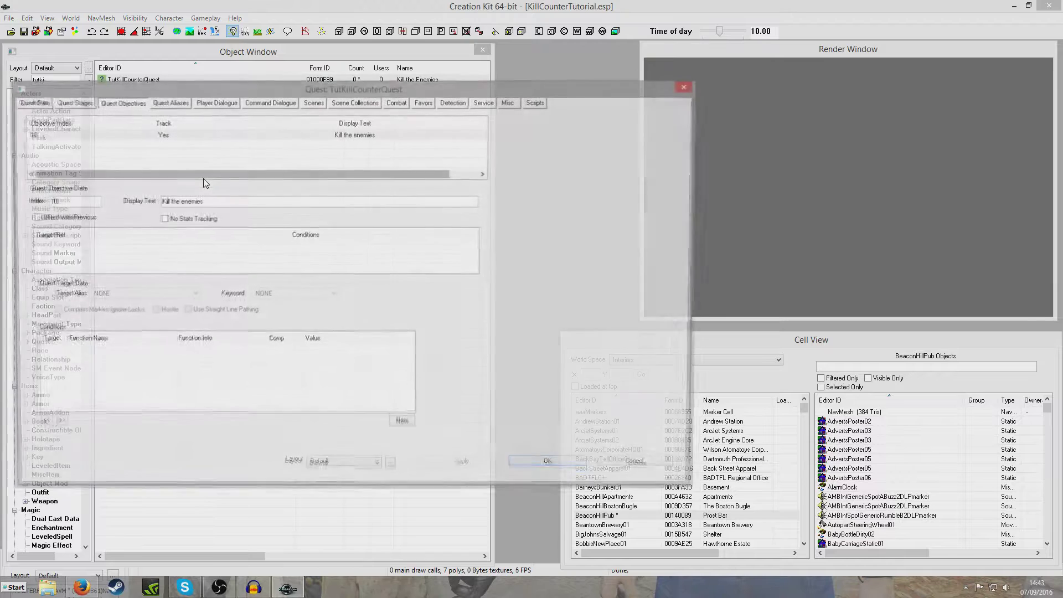
# On the Stages page, add a new ObjectReference property to the stage fragment script
pyautogui.click(72, 102)
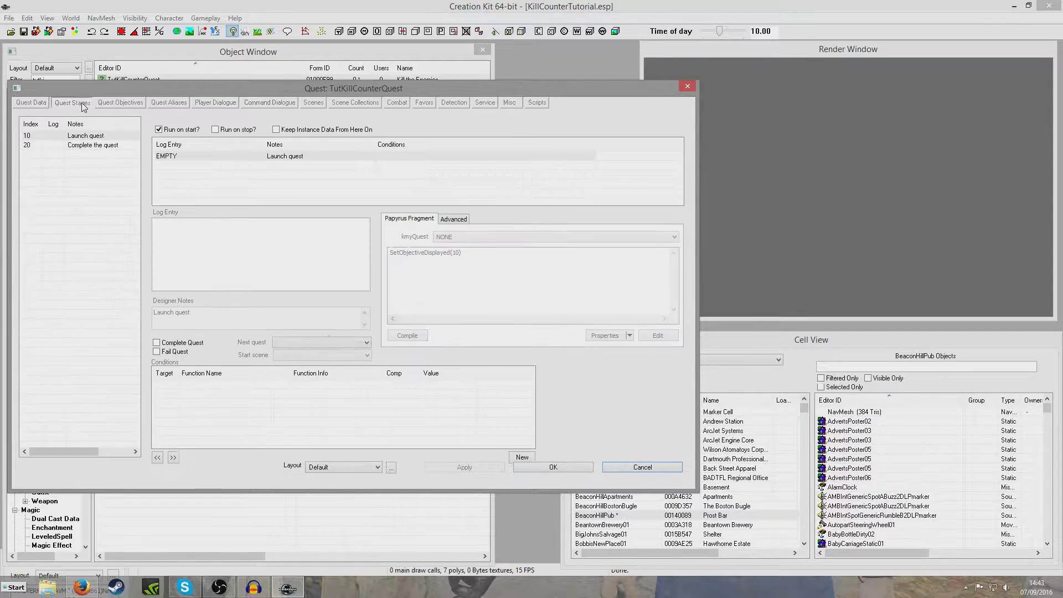
pyautogui.click(603, 335)
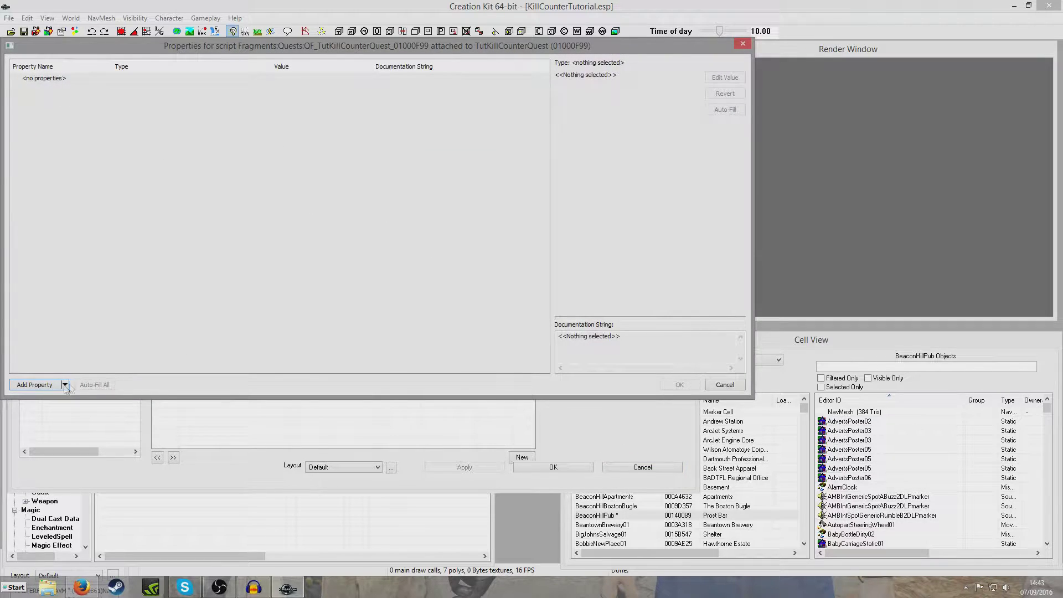
pyautogui.click(42, 385)
pyautogui.click(128, 84)
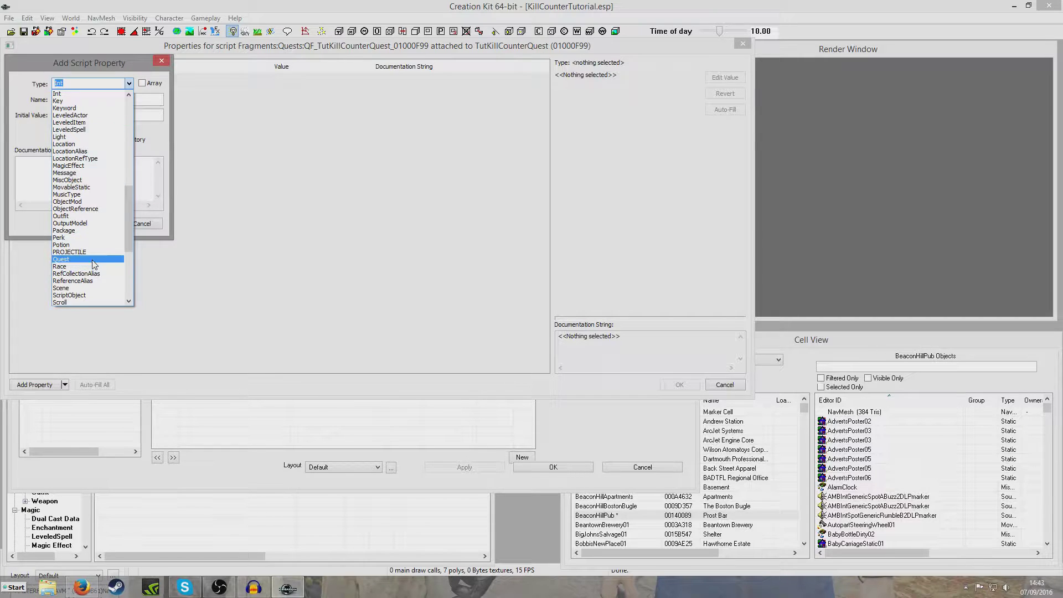
pyautogui.scroll(-1, 93, 247)
pyautogui.click(89, 189)
# Name the property RaiderSpawnMarker, target the BeaconHillPub marker, and confirm
pyautogui.moveTo(95, 99); pyautogui.dragTo(60, 100)
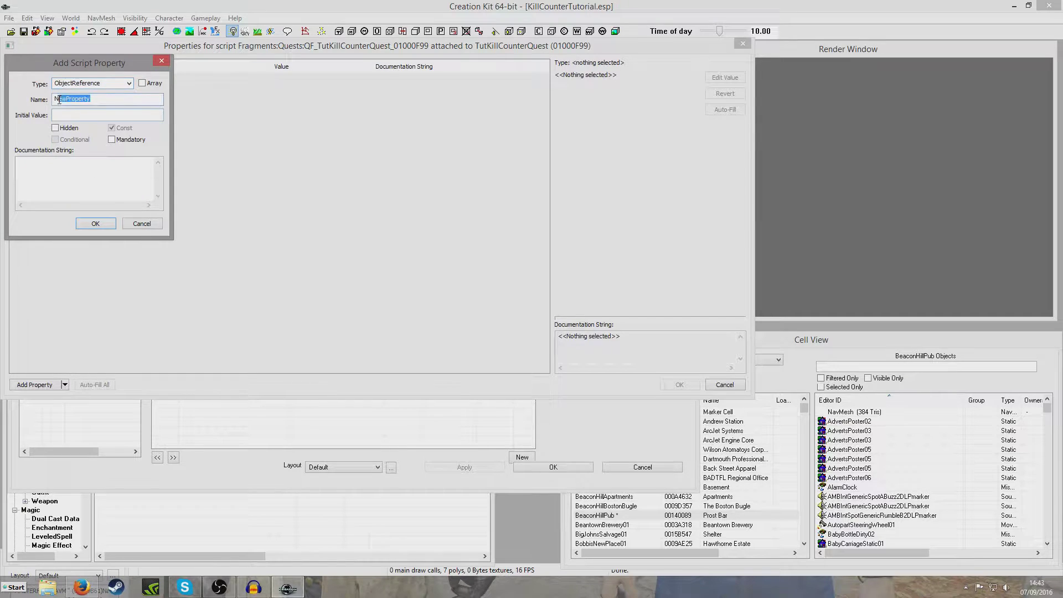
pyautogui.write('RaiderSpawnMarker')
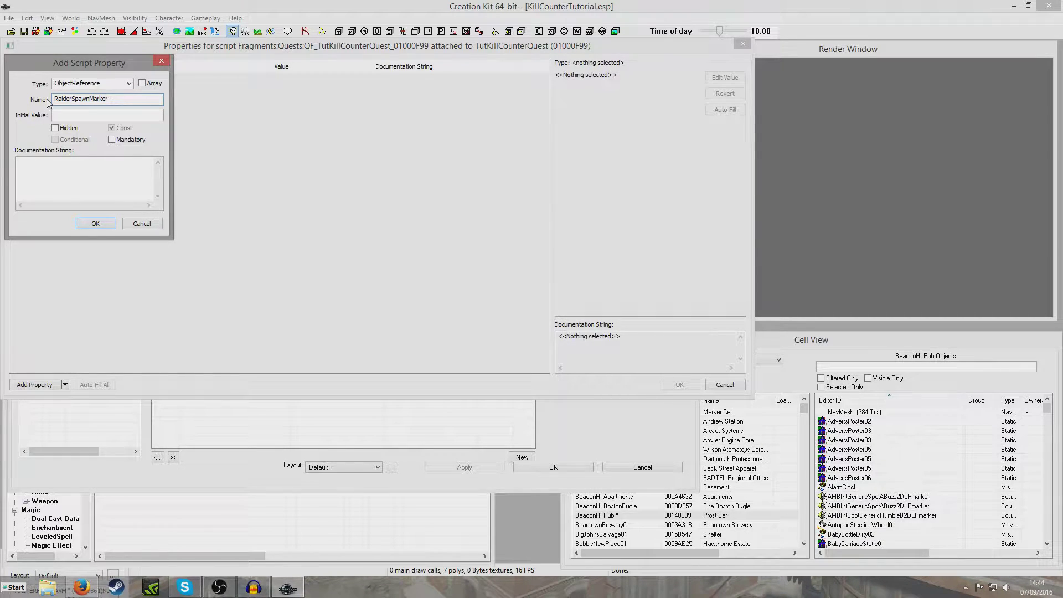
pyautogui.press('Return')
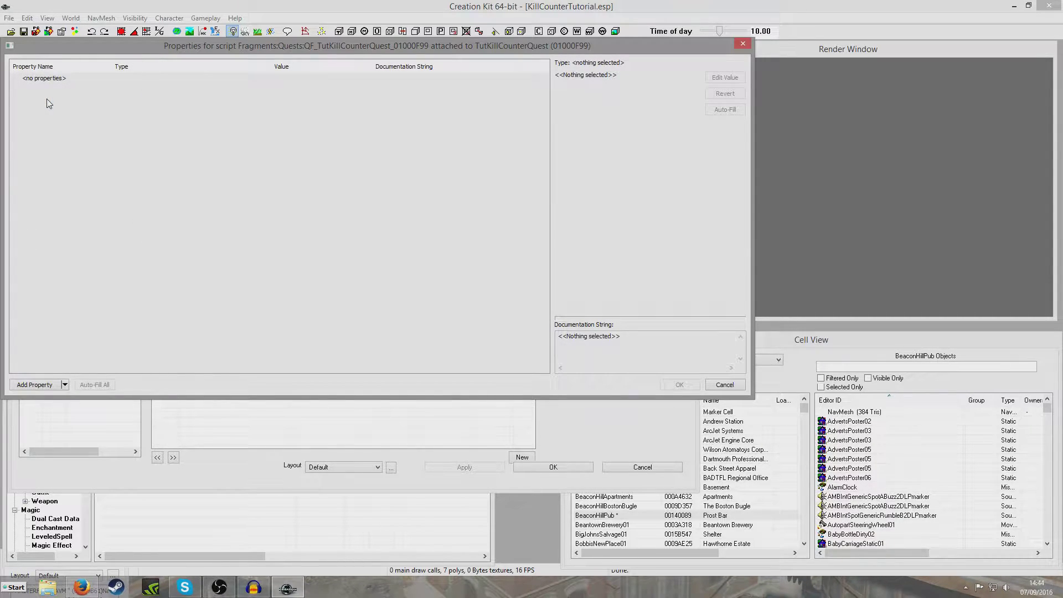
pyautogui.click(132, 80)
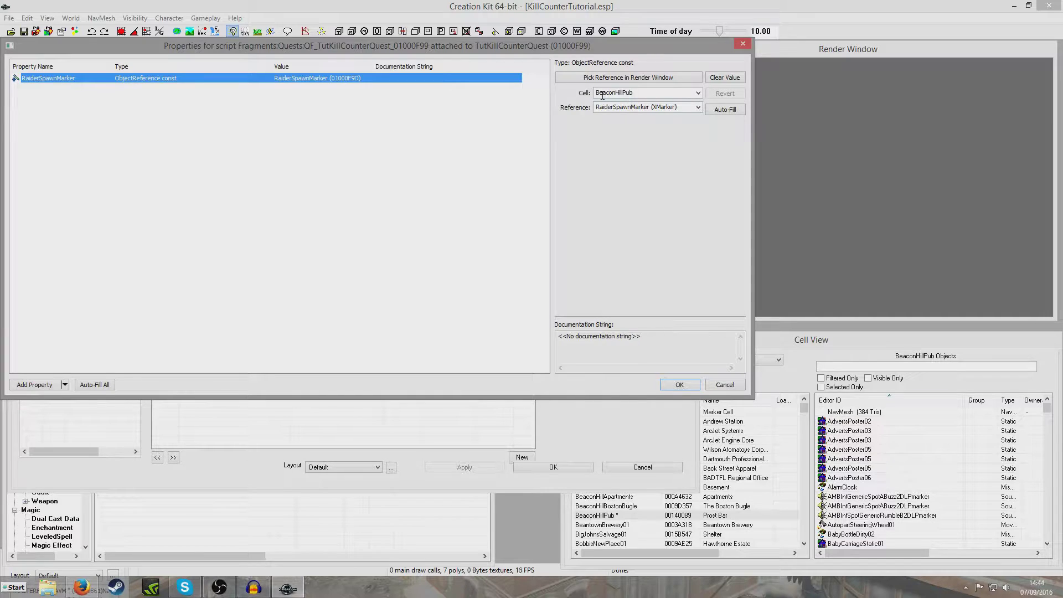
pyautogui.click(679, 386)
pyautogui.click(494, 258)
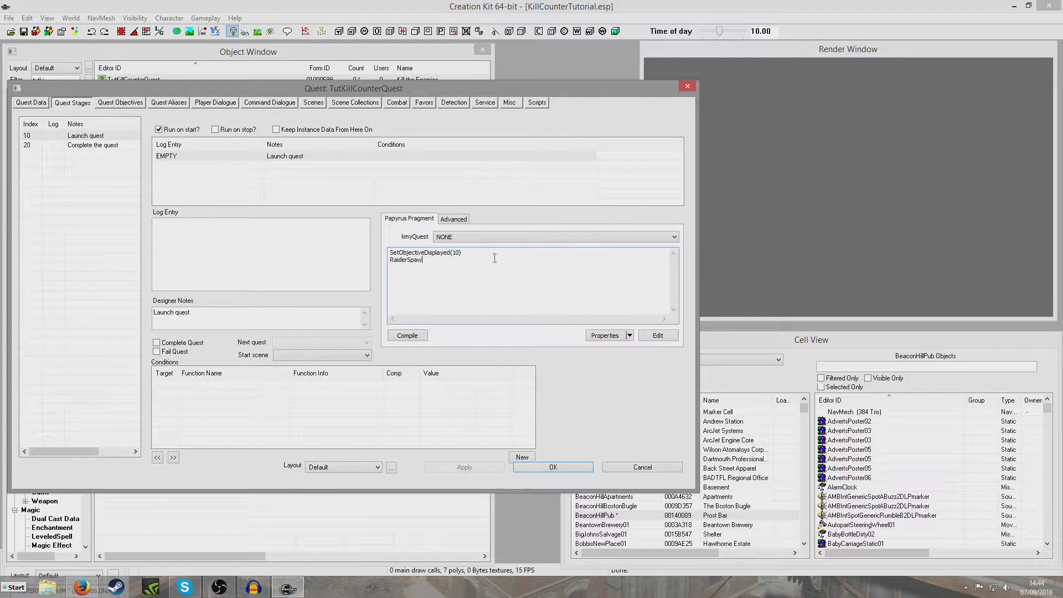
# Add RaiderSpawnMarker.Enable() under SetObjectiveDisplayed(10), compile, and view Quest Aliases
pyautogui.write('RaiderSpawnMarker.Enable(')
pyautogui.click(421, 333)
pyautogui.click(471, 260)
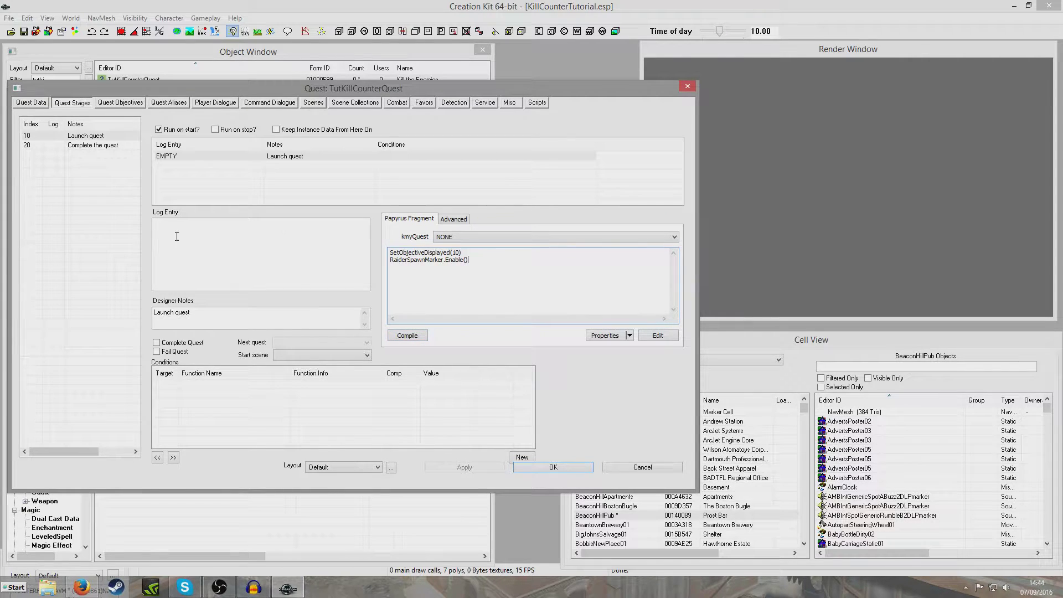
pyautogui.click(166, 105)
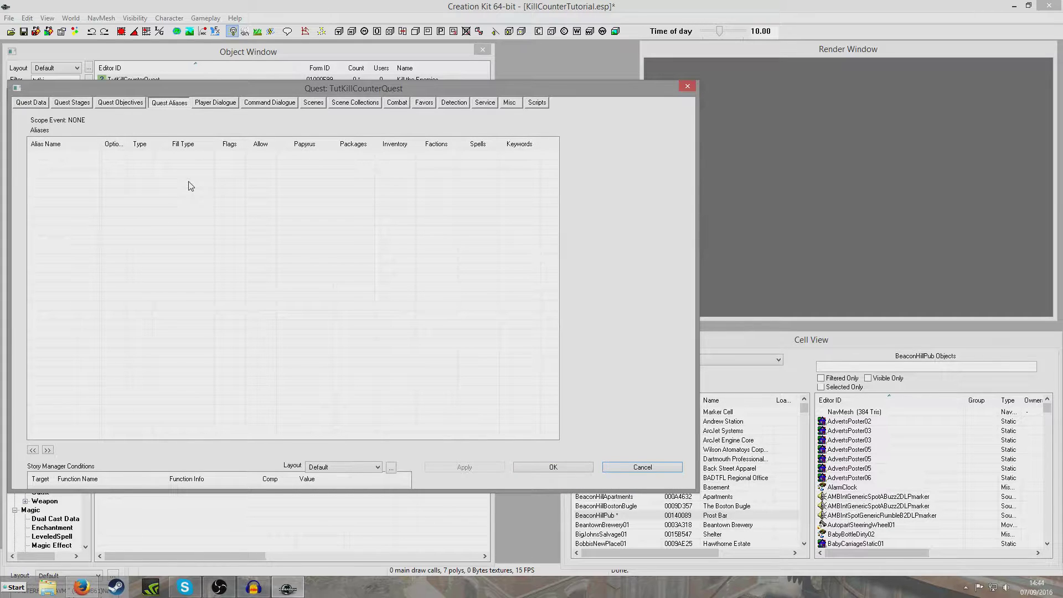
pyautogui.click(757, 342)
# Rename the first two BeaconHillPub LvlRaiders to TutRaider01 and TutRaider02
pyautogui.click(601, 516)
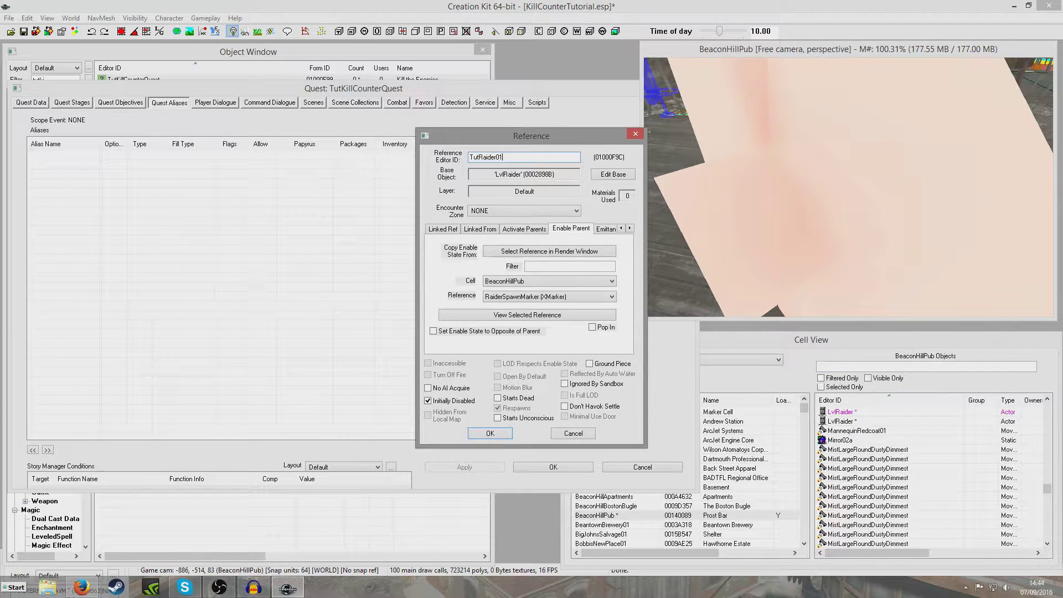
pyautogui.click(494, 435)
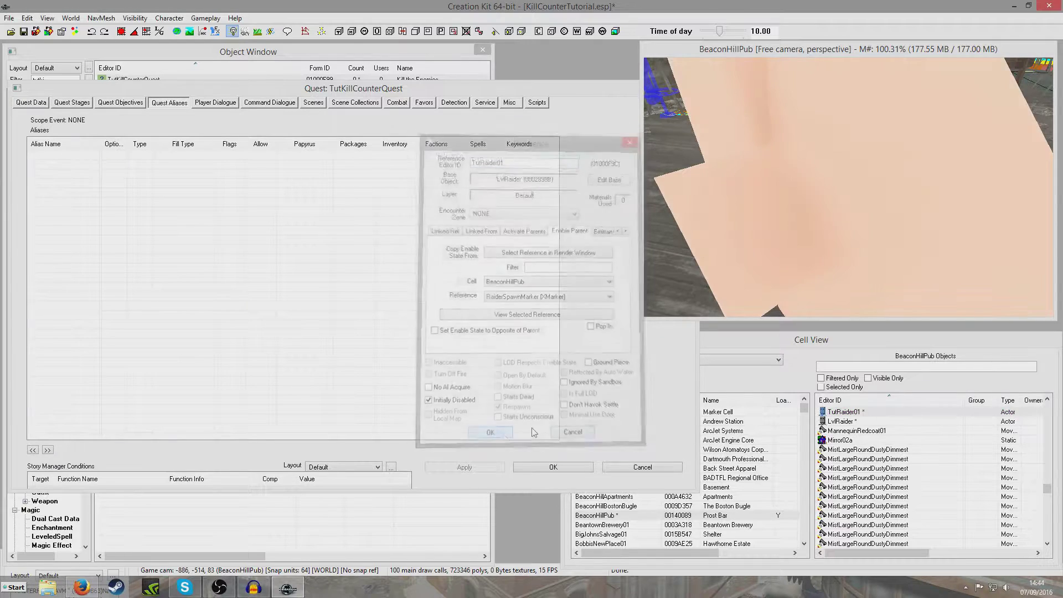
pyautogui.click(823, 367)
pyautogui.write('ra')
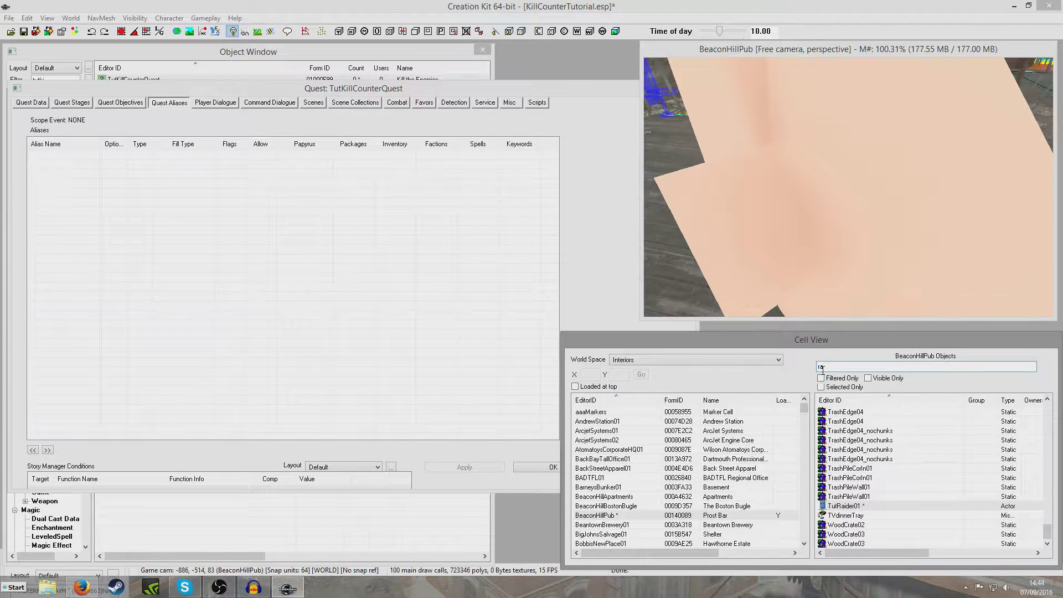
pyautogui.write('ider')
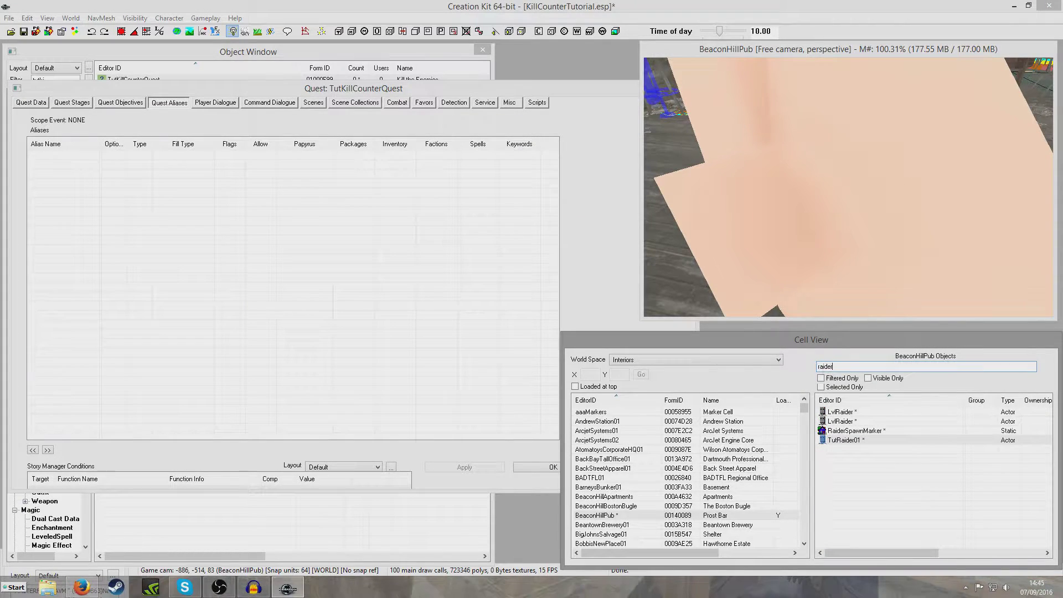
pyautogui.rightClick(834, 422)
pyautogui.click(867, 441)
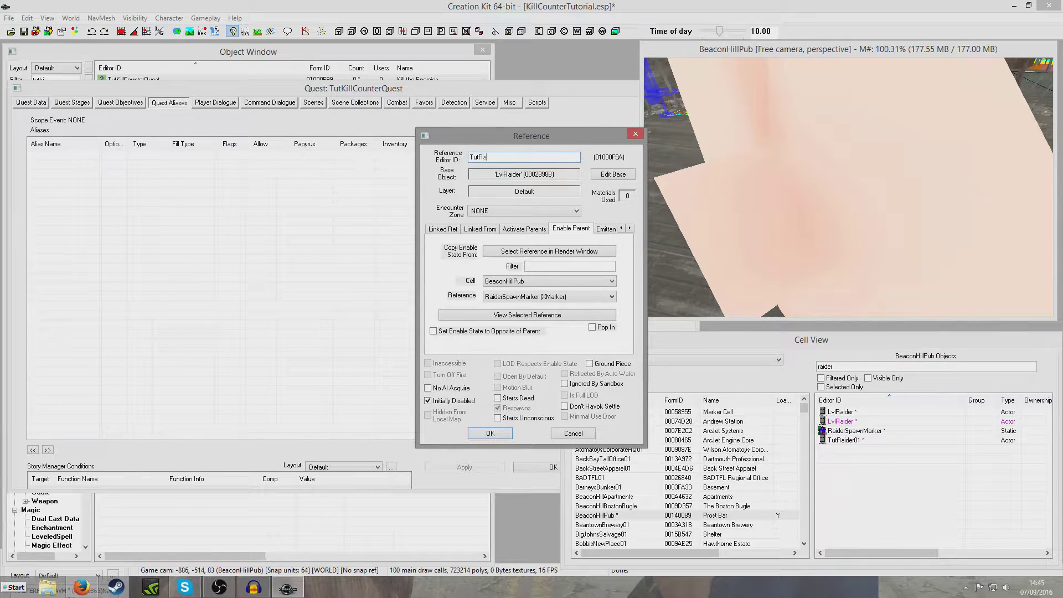
pyautogui.click(489, 433)
# Rename the last LvlRaider to TutRaider03
pyautogui.rightClick(841, 414)
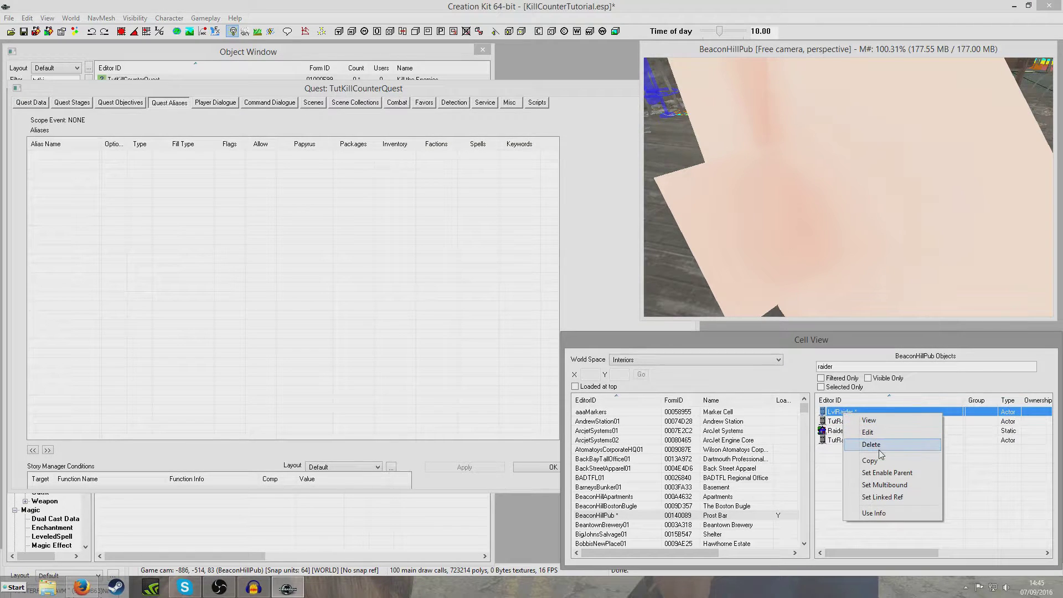
pyautogui.click(868, 432)
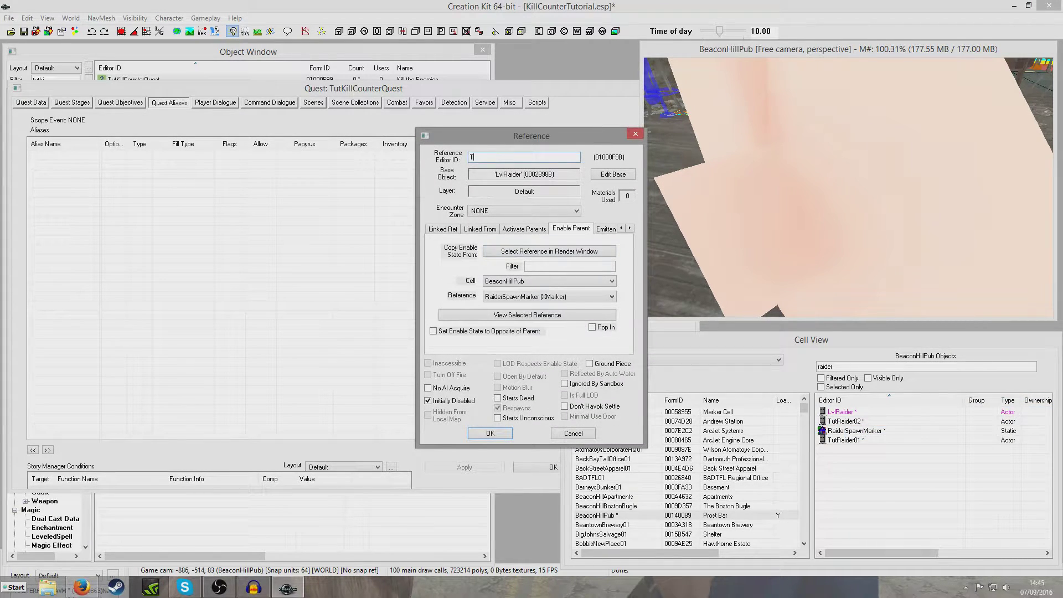
pyautogui.write('TutRaider03')
pyautogui.press('Return')
pyautogui.click(172, 182)
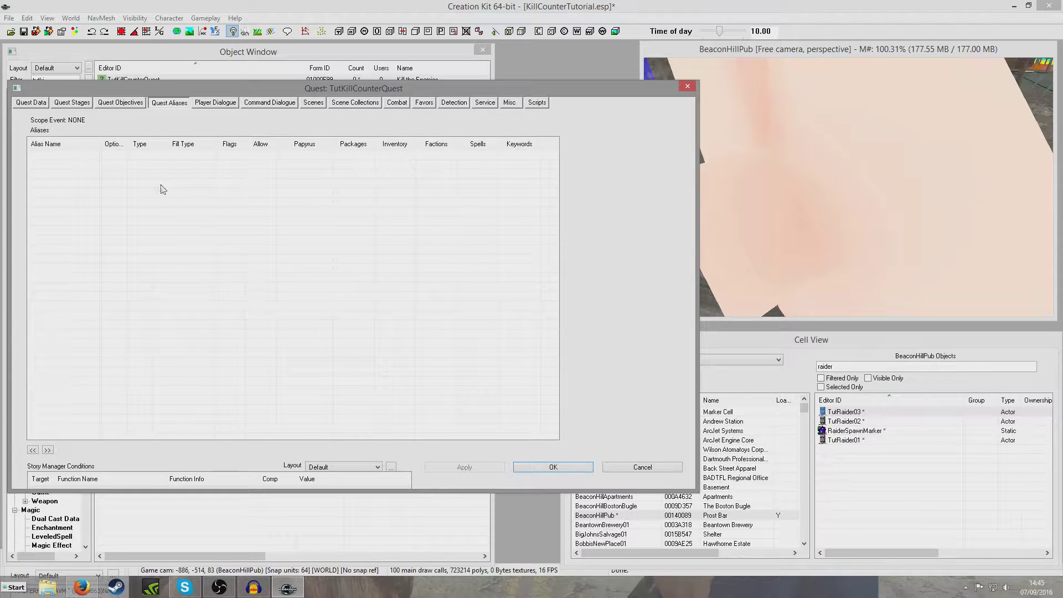
# Create a Raider01 reference alias filled from a Specific Reference
pyautogui.rightClick(174, 170)
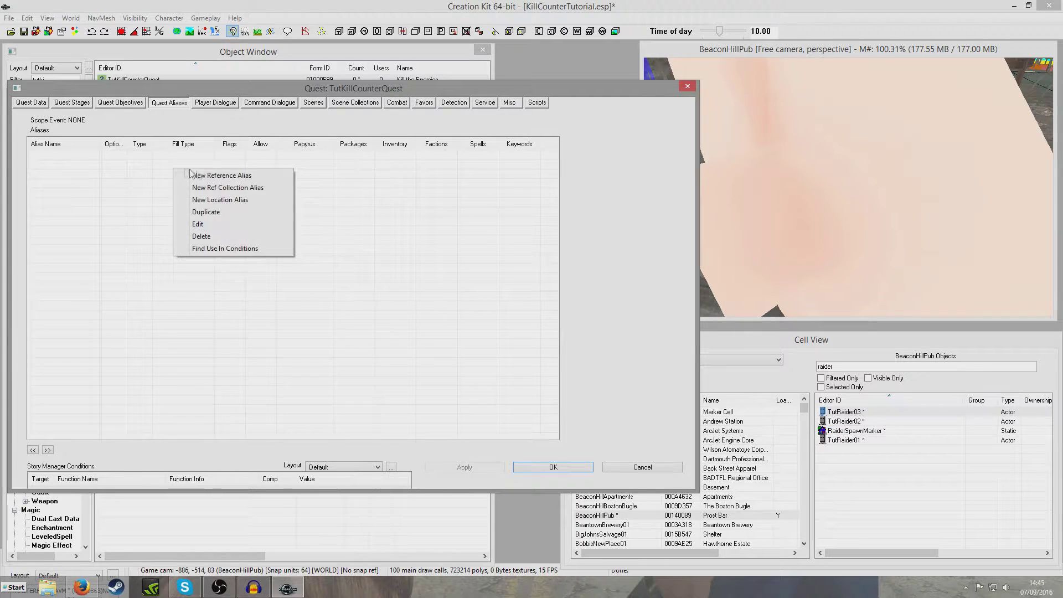
pyautogui.click(221, 175)
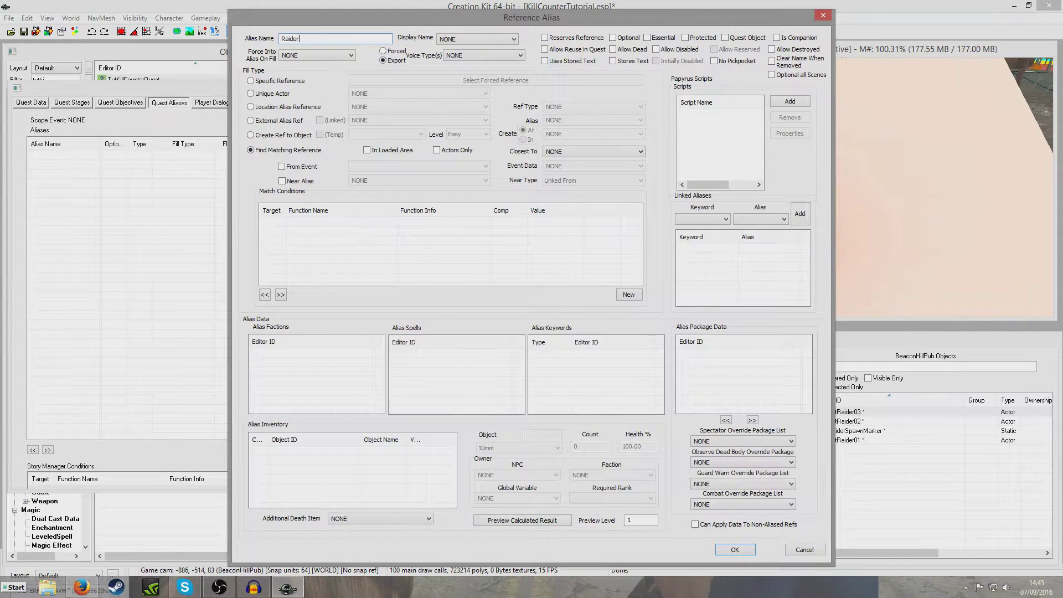
pyautogui.click(255, 84)
pyautogui.click(426, 82)
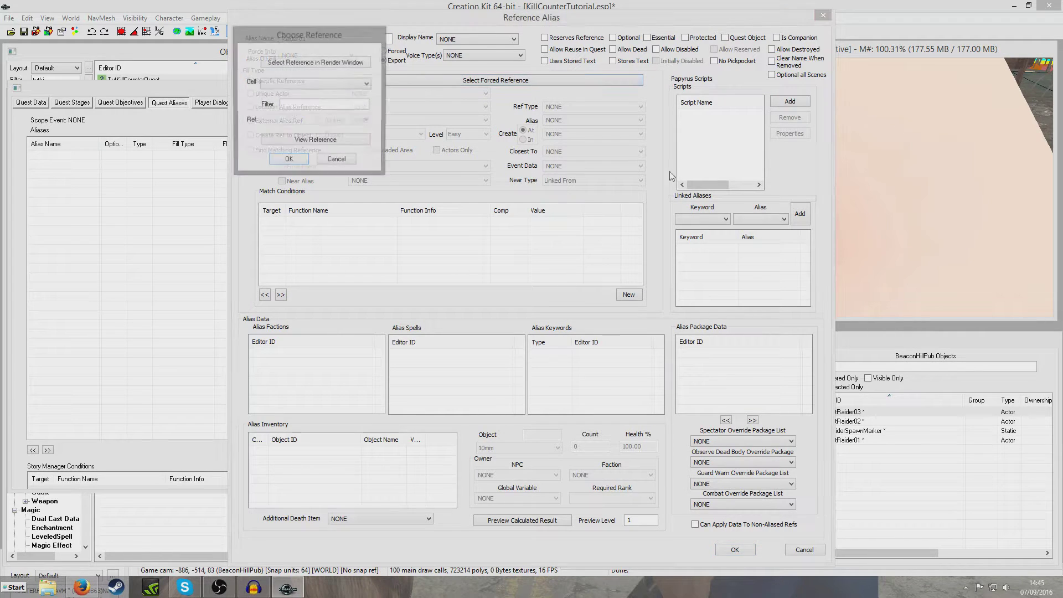
# Force Raider01 to TutRaider01 in BeaconHillPub, tick Allow Disabled, and save
pyautogui.click(354, 85)
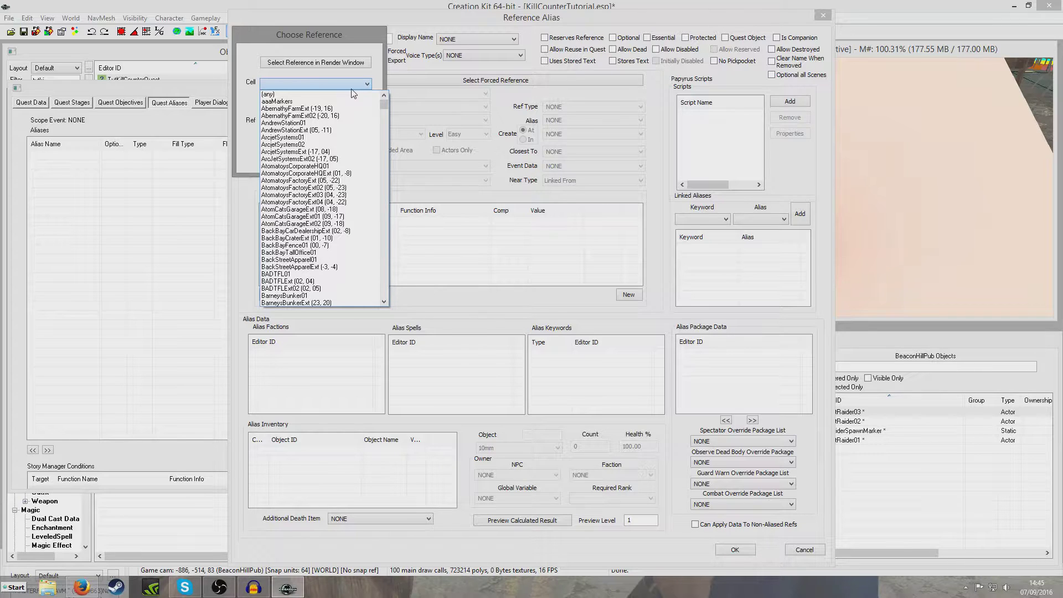
pyautogui.write('beac')
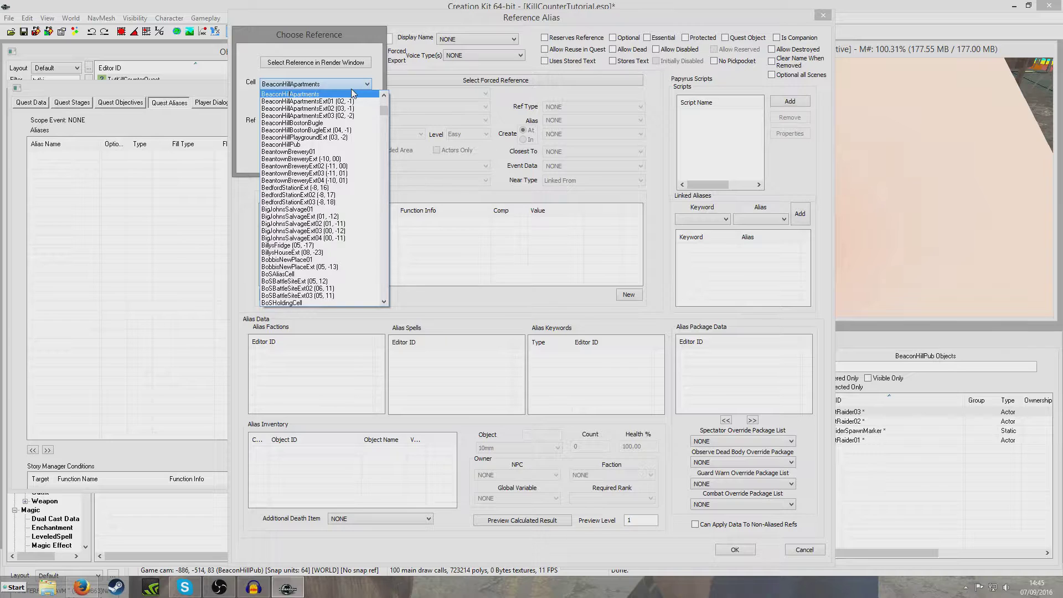
pyautogui.click(324, 144)
pyautogui.click(320, 121)
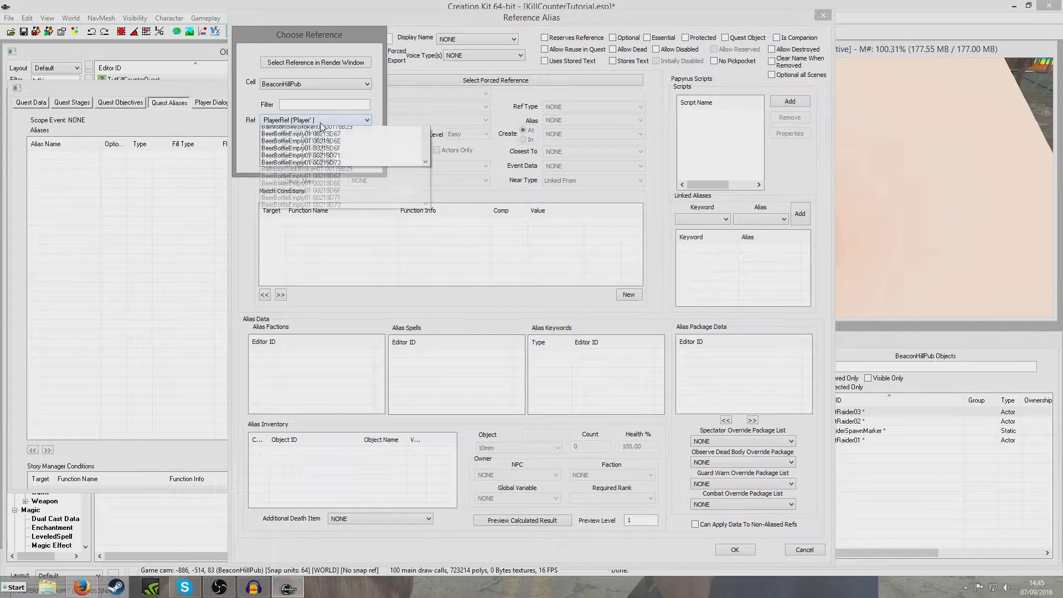
pyautogui.write('t')
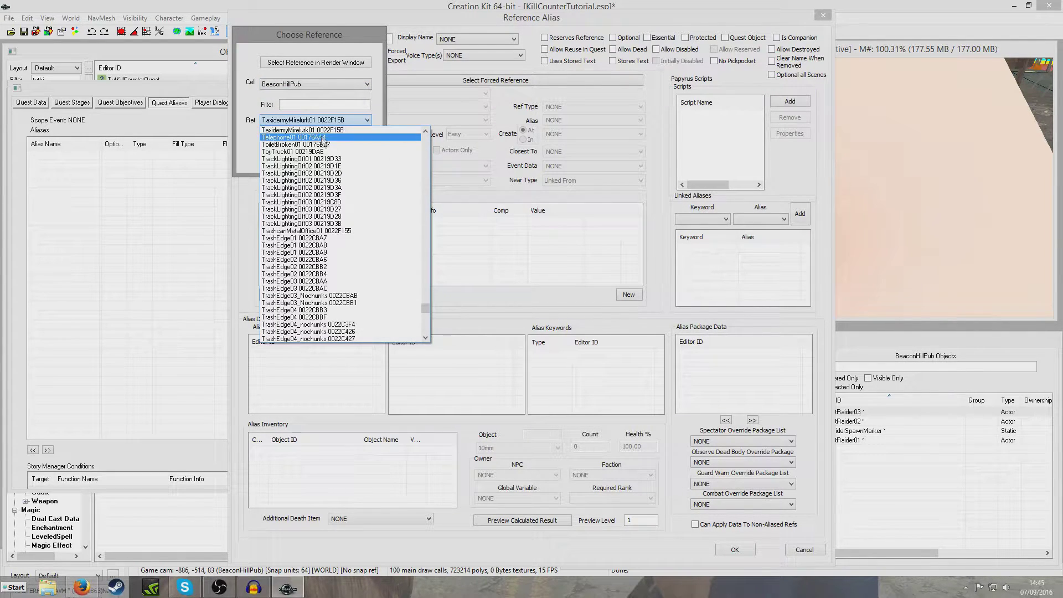
pyautogui.write('utRaider01 (LvlRaider')
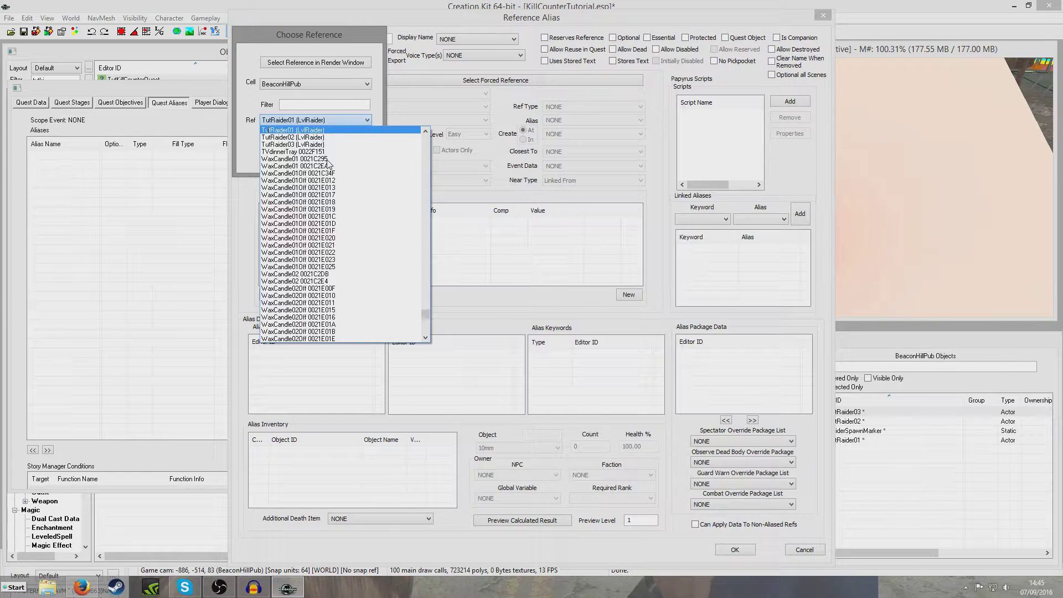
pyautogui.click(322, 134)
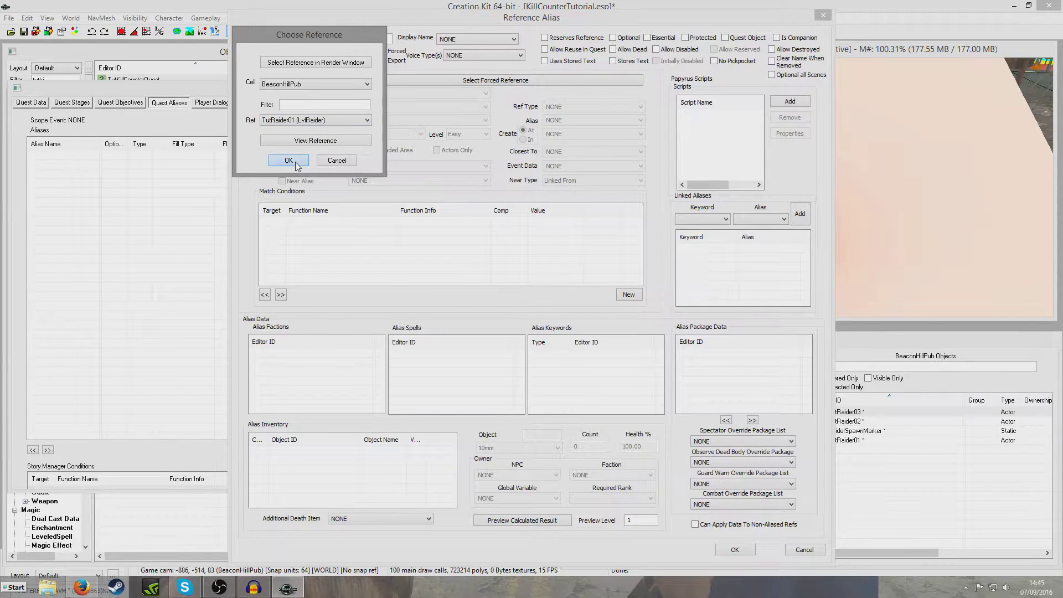
pyautogui.click(281, 160)
pyautogui.click(662, 51)
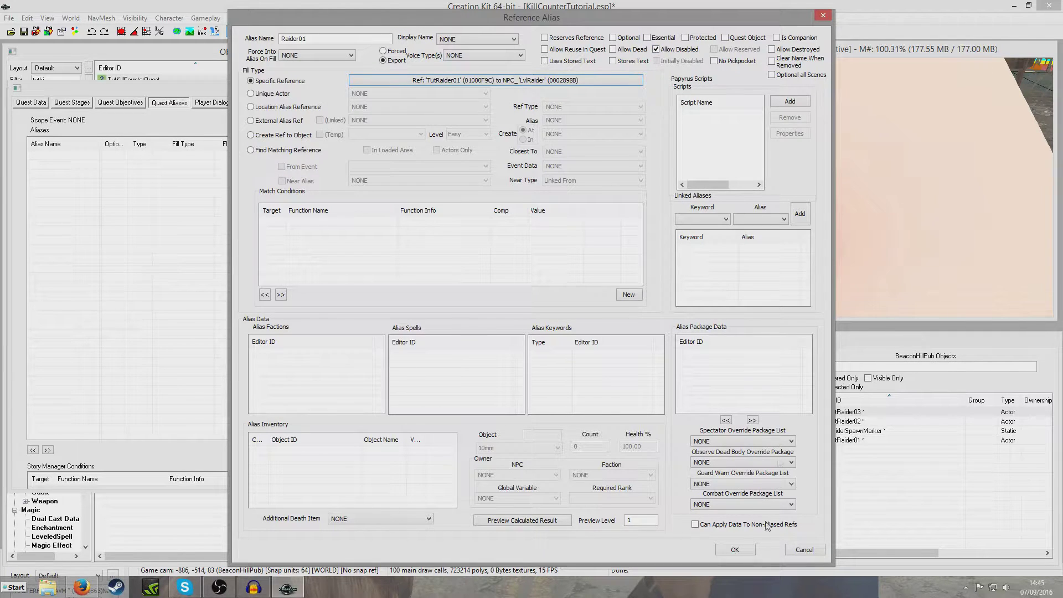
pyautogui.click(734, 549)
# Create a Raider02 reference alias filled from a Specific Reference
pyautogui.rightClick(135, 182)
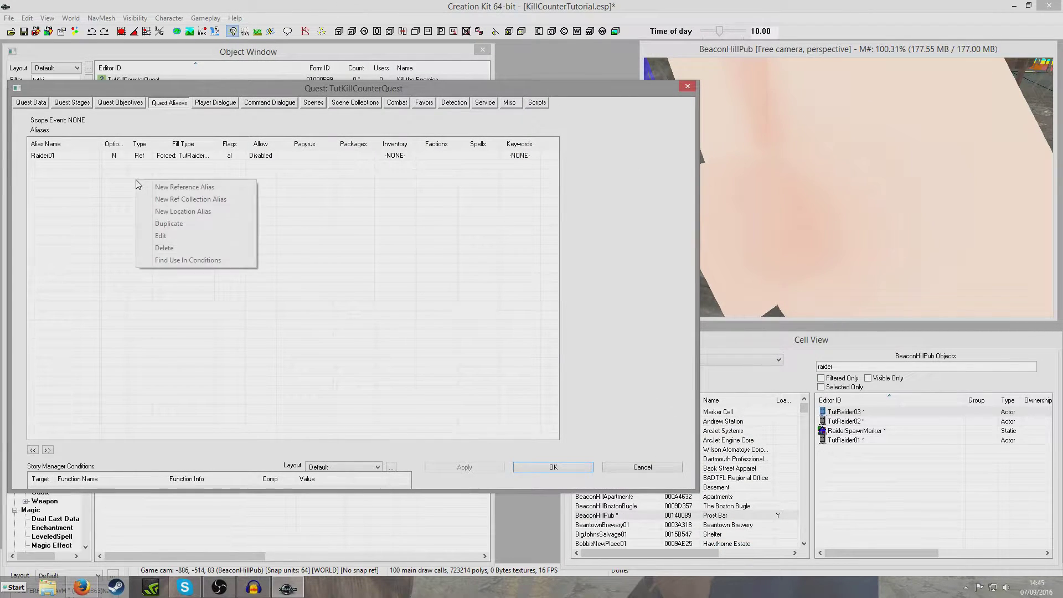
pyautogui.click(161, 186)
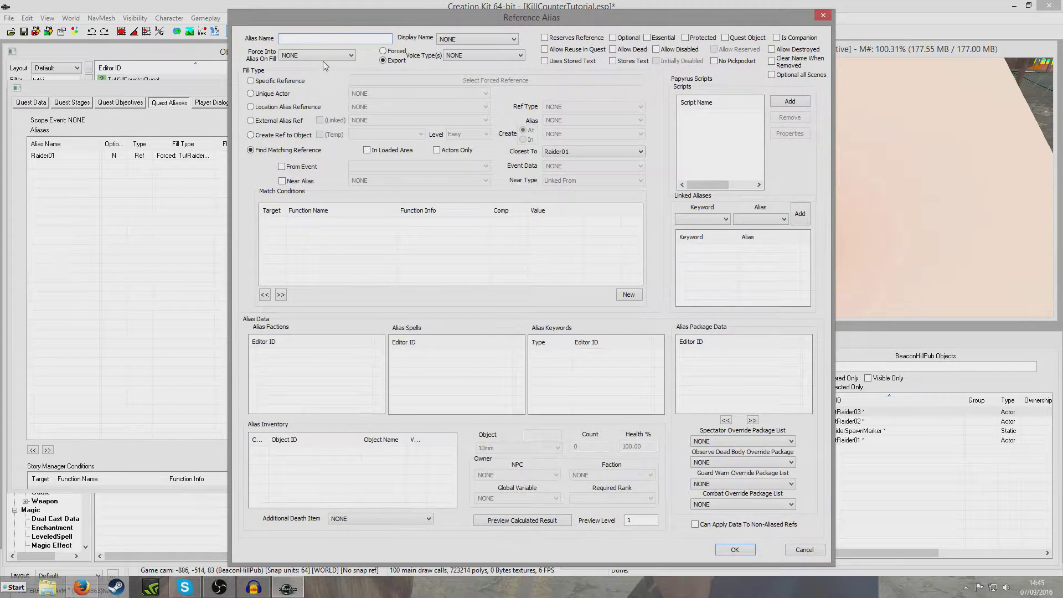
pyautogui.write('Raider2')
pyautogui.click(250, 80)
pyautogui.click(367, 81)
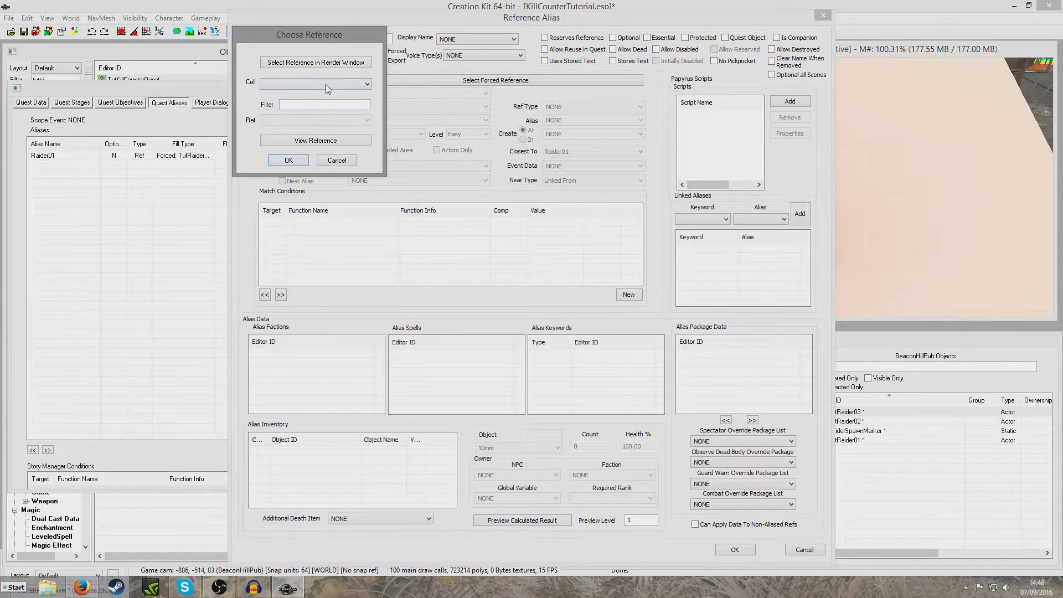
# Force Raider02 to TutRaider02 in BeaconHillPub, tick Allow Disabled, and save
pyautogui.click(326, 88)
pyautogui.write('be')
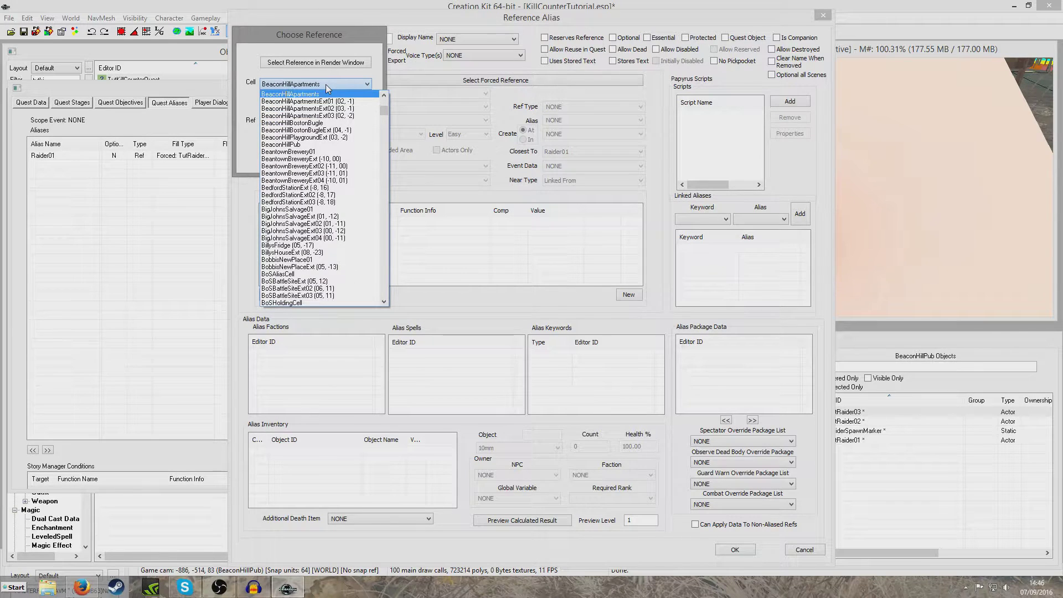
pyautogui.click(323, 144)
pyautogui.click(318, 120)
pyautogui.write('tut')
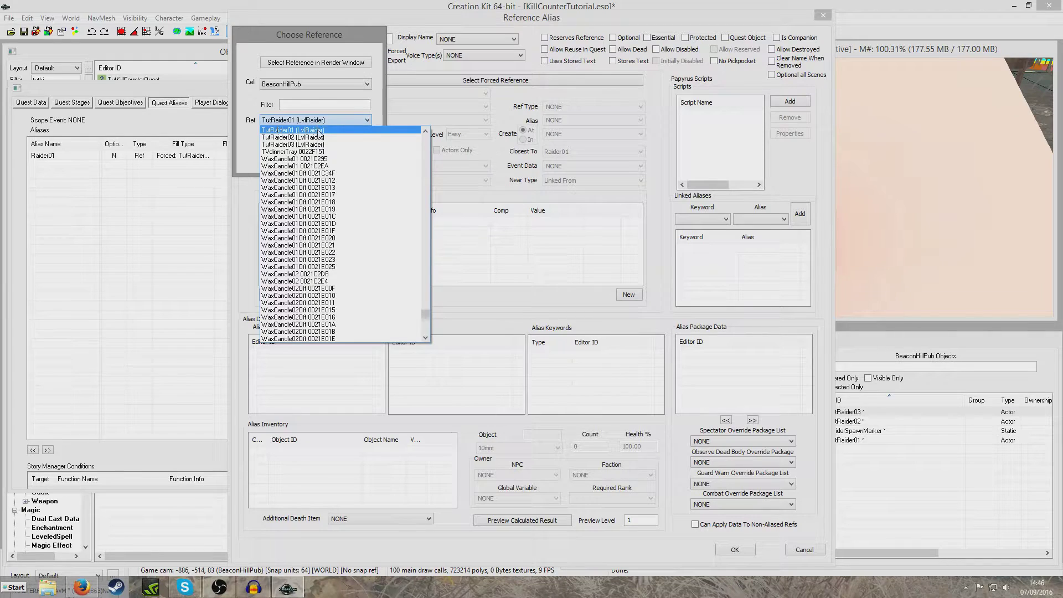
pyautogui.click(319, 136)
pyautogui.click(297, 160)
pyautogui.click(655, 49)
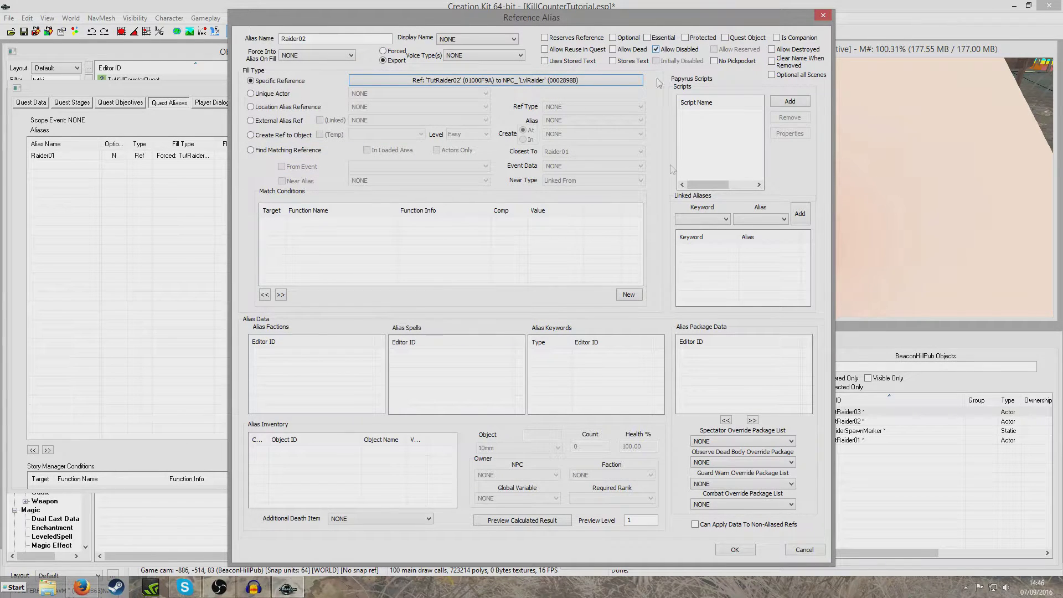
pyautogui.click(735, 550)
# Create a Raider03 reference alias filled from a Specific Reference
pyautogui.rightClick(122, 203)
pyautogui.click(138, 209)
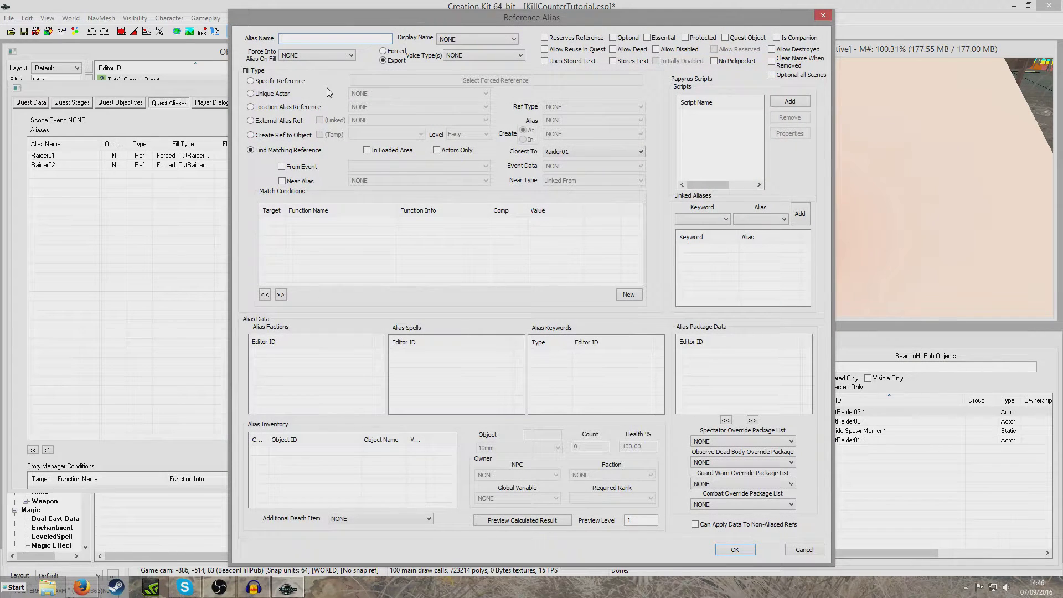
pyautogui.write('Raider03')
pyautogui.click(252, 81)
pyautogui.click(495, 80)
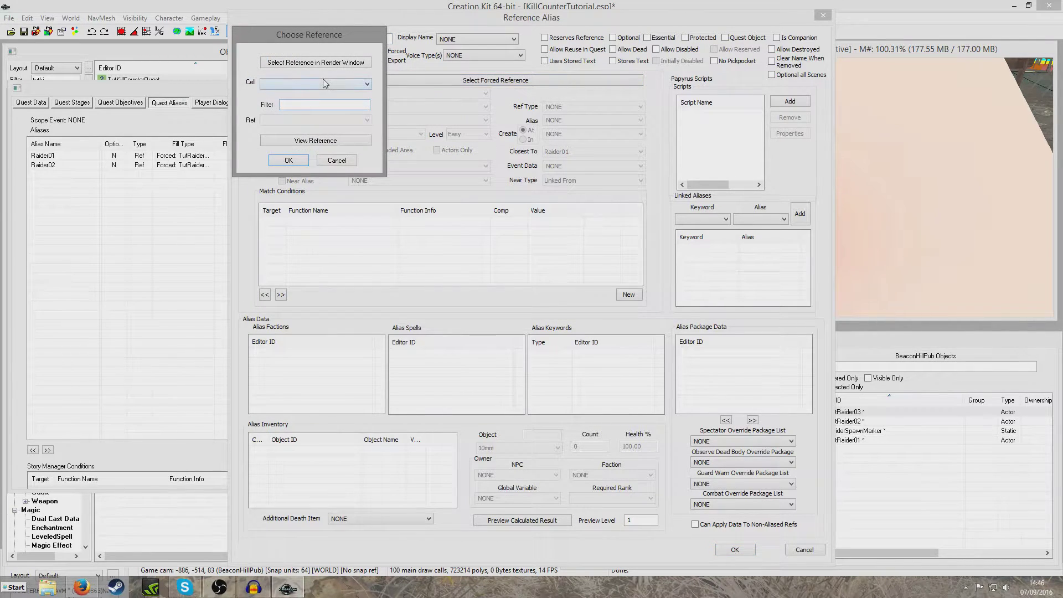
# Force Raider03 to TutRaider03 in BeaconHillPub and save the alias
pyautogui.click(325, 83)
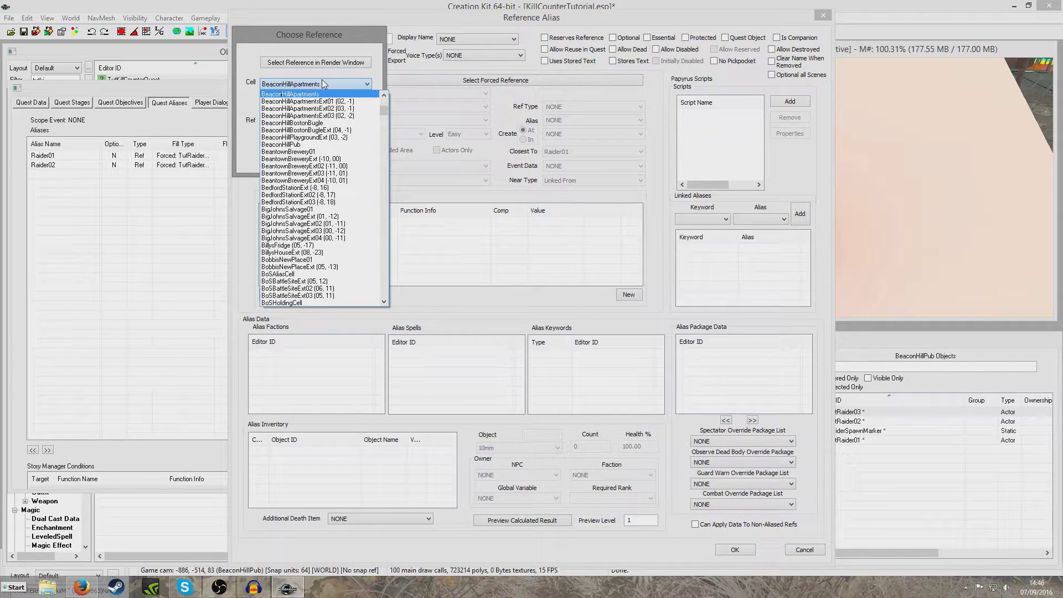
pyautogui.click(320, 145)
pyautogui.click(318, 119)
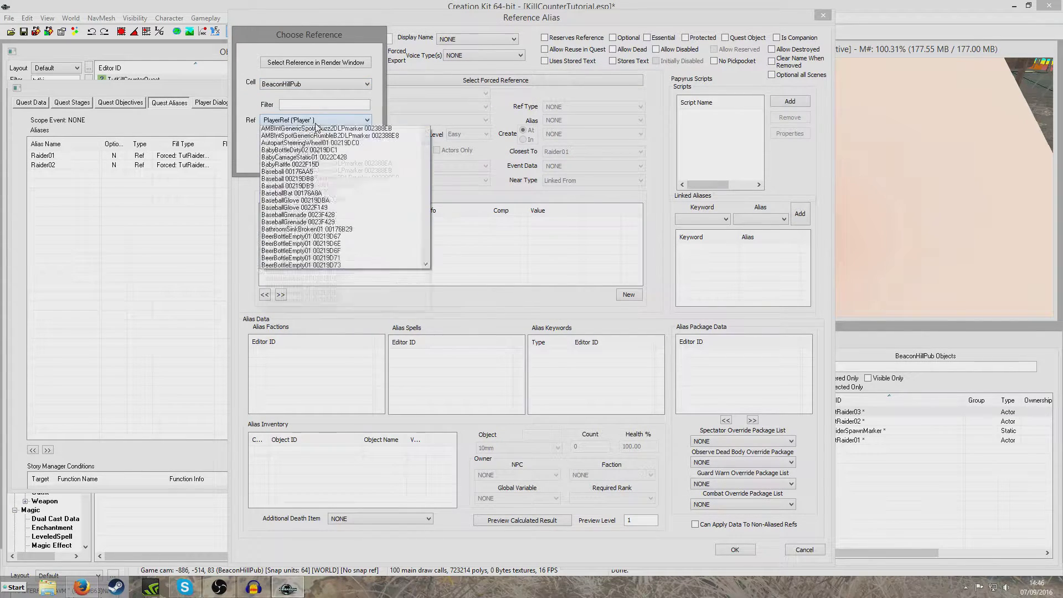
pyautogui.write('tutra')
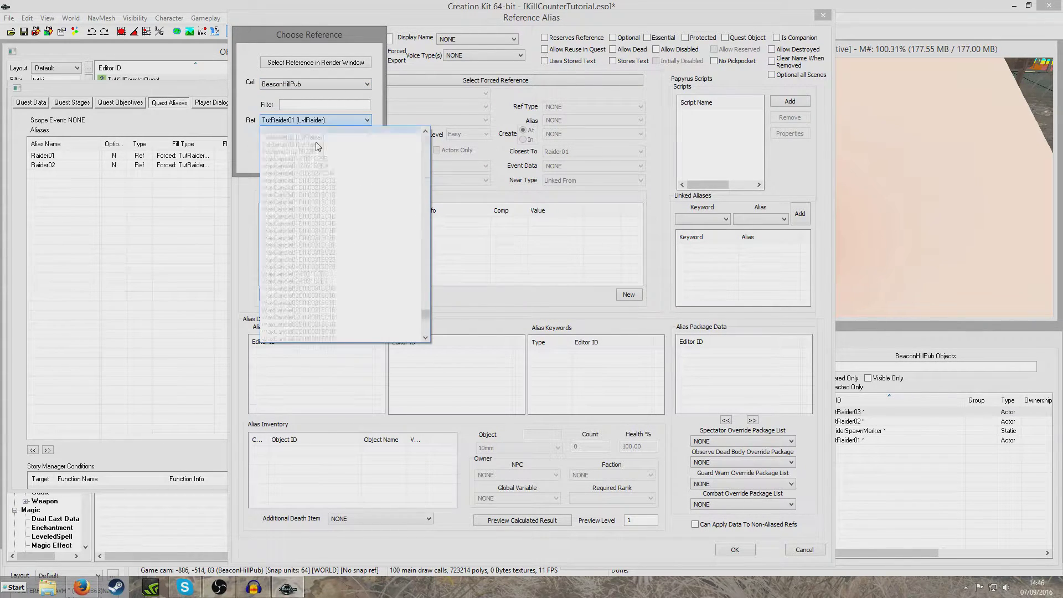
pyautogui.click(317, 145)
pyautogui.click(283, 160)
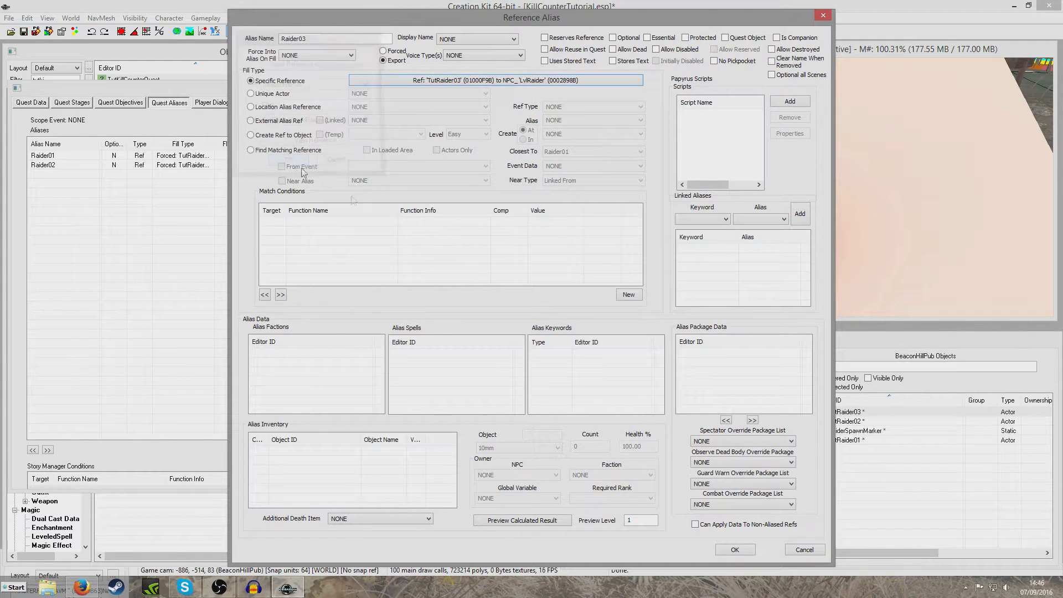
pyautogui.click(725, 550)
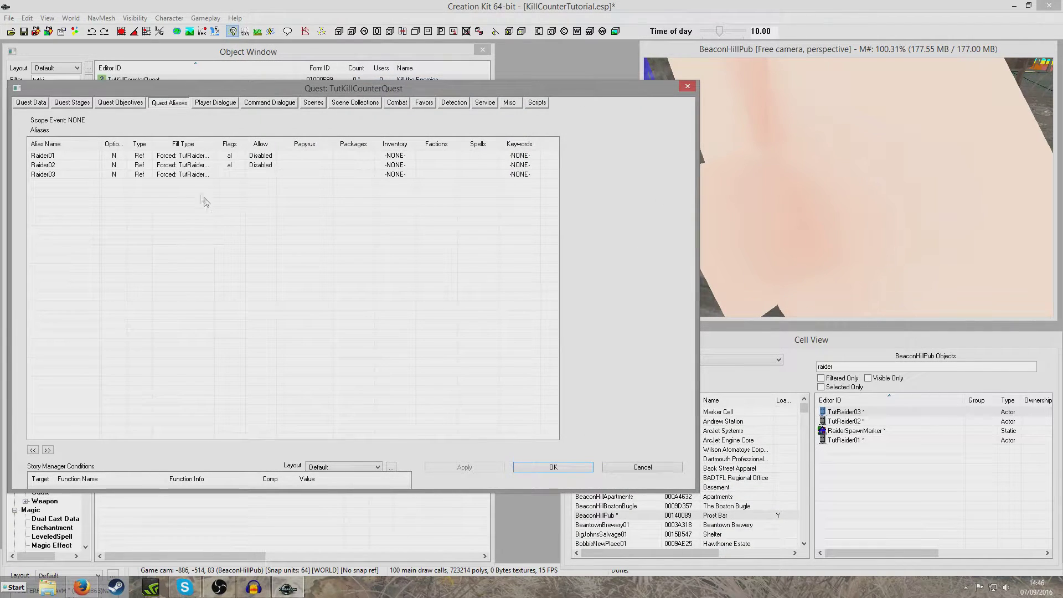
# Reopen Raider03 and tick Allow Disabled
pyautogui.click(193, 175)
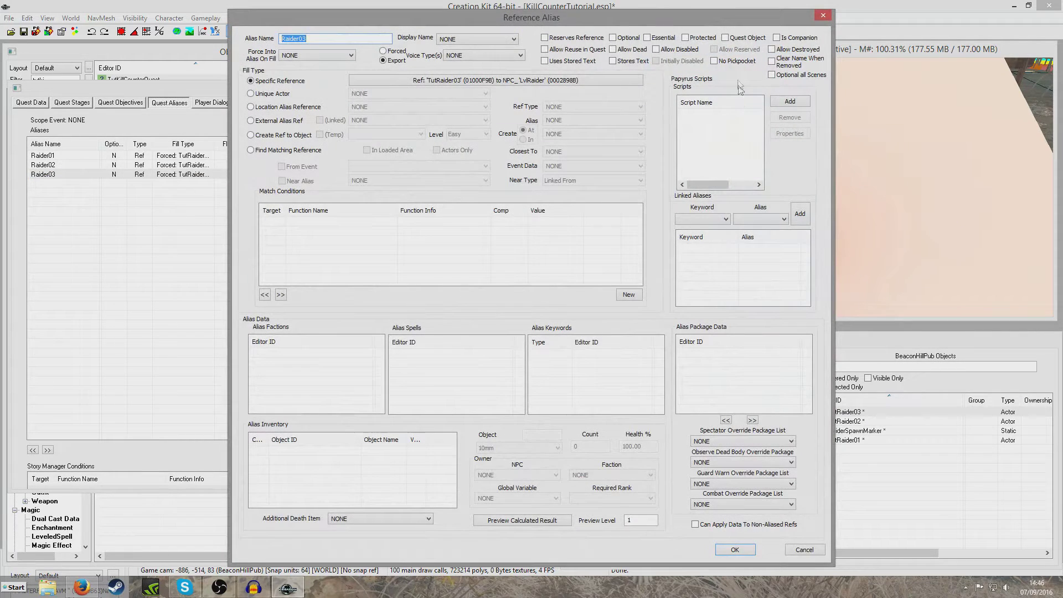
pyautogui.click(668, 52)
pyautogui.click(735, 549)
# Close the quest, save the plugin, and reopen TutKillCounterQuest
pyautogui.click(553, 467)
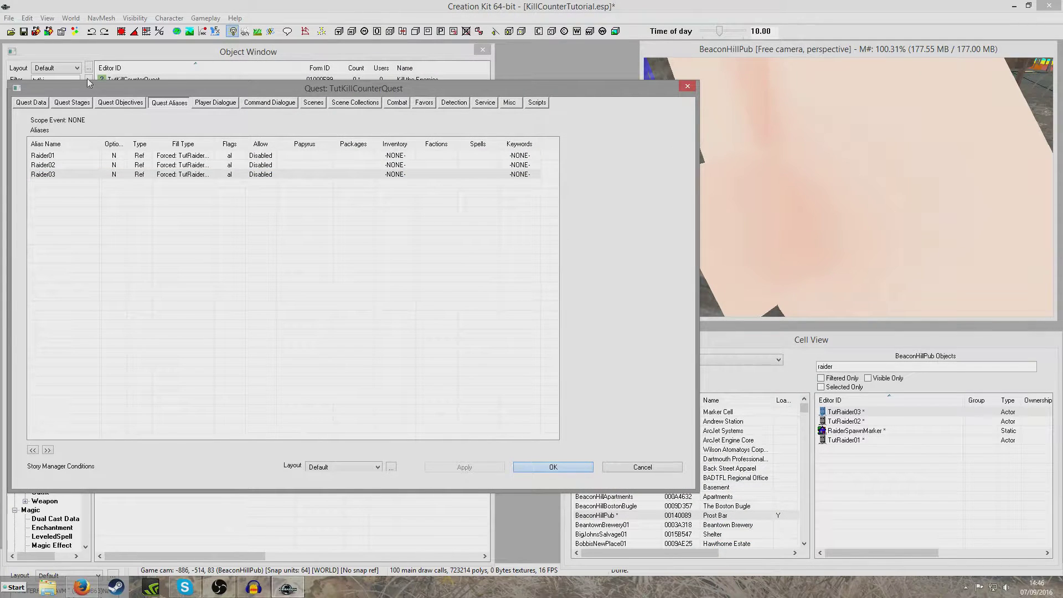
pyautogui.click(23, 31)
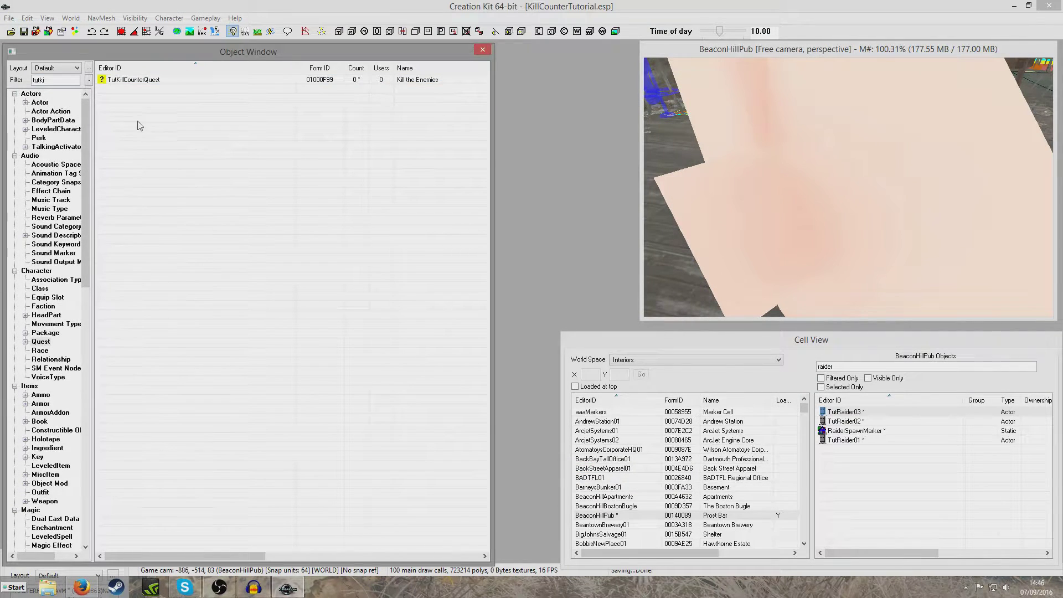
pyautogui.doubleClick(129, 79)
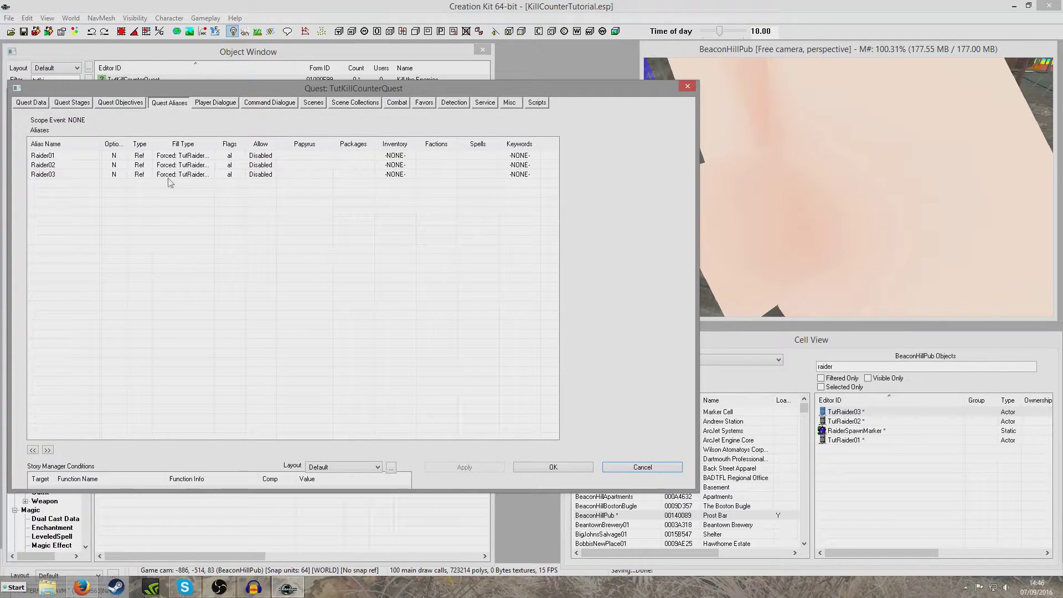
# Attach DefaultCounterAliasIncOnceOnDeathA to the Raider01 alias with default properties
pyautogui.doubleClick(69, 158)
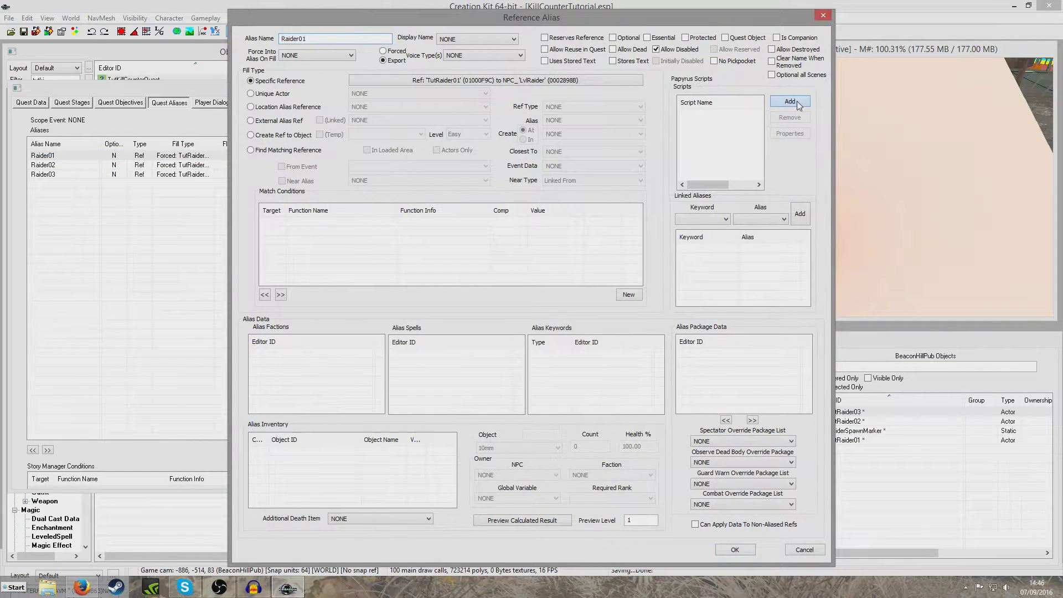
pyautogui.click(793, 102)
pyautogui.press('BackSpace')
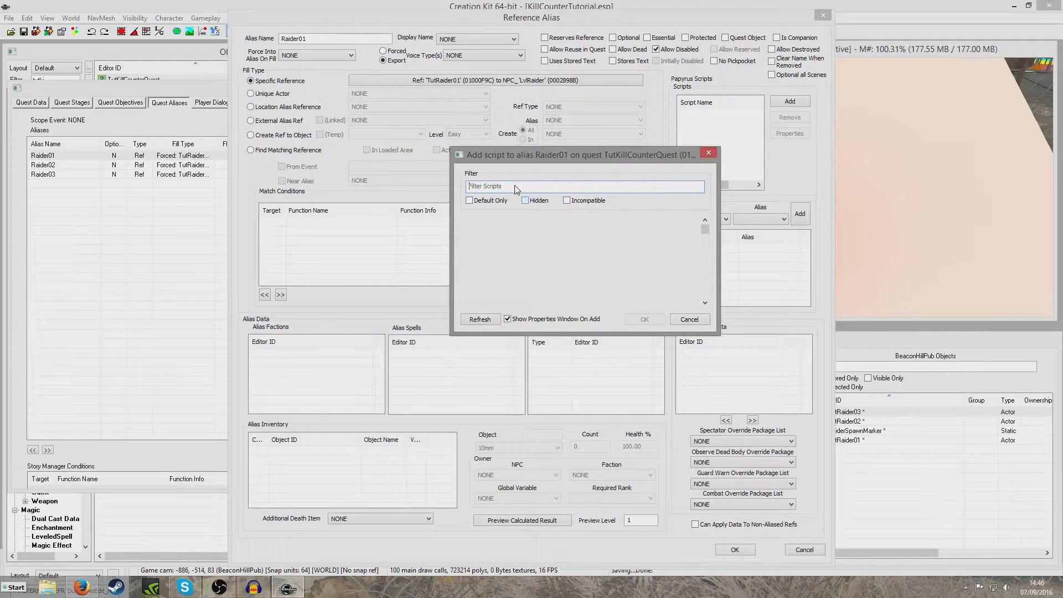
pyautogui.click(479, 320)
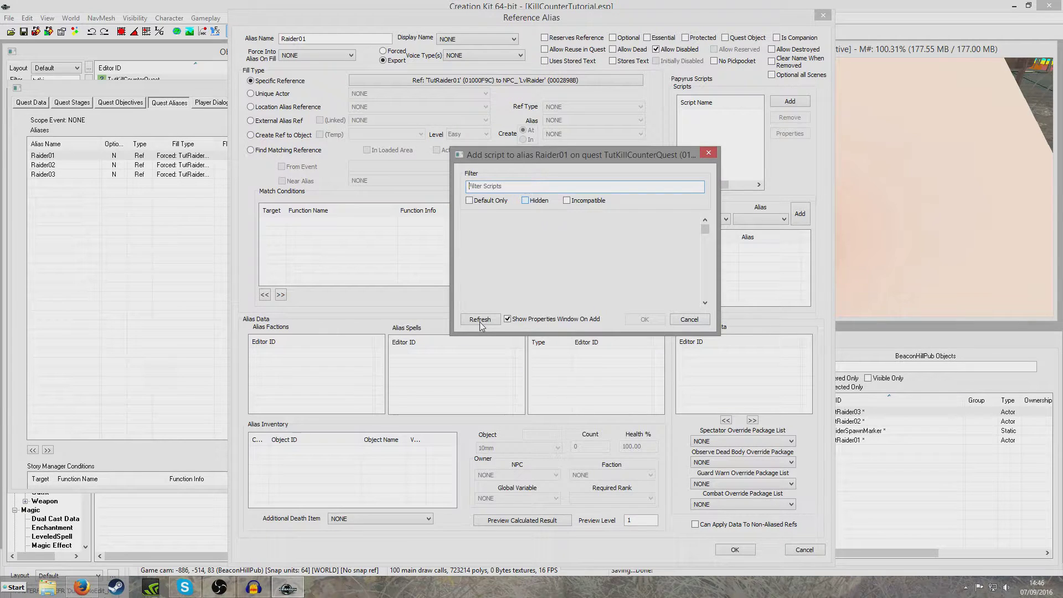
pyautogui.click(490, 186)
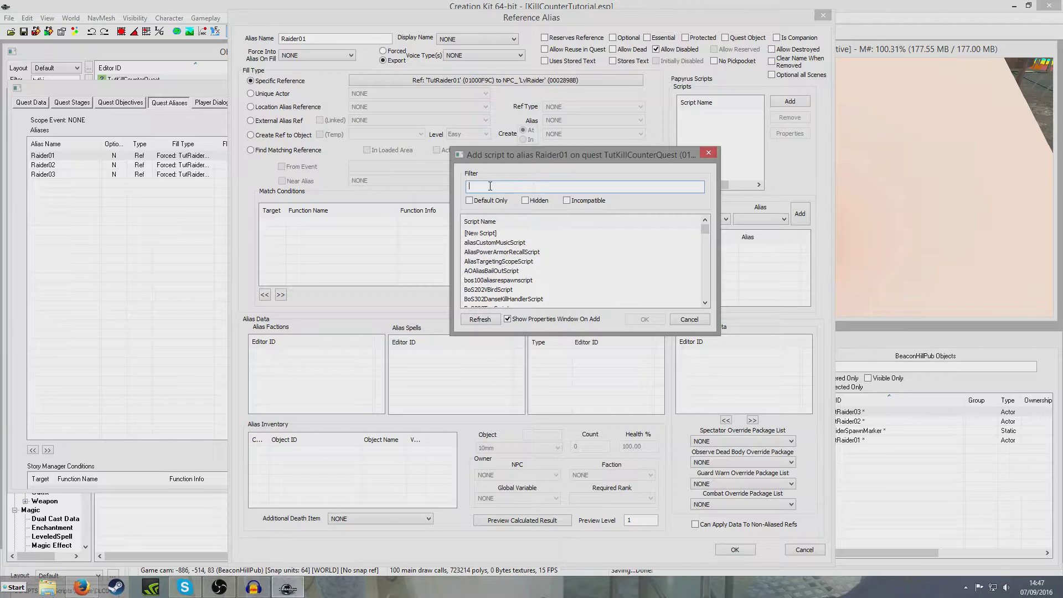
pyautogui.write('counter')
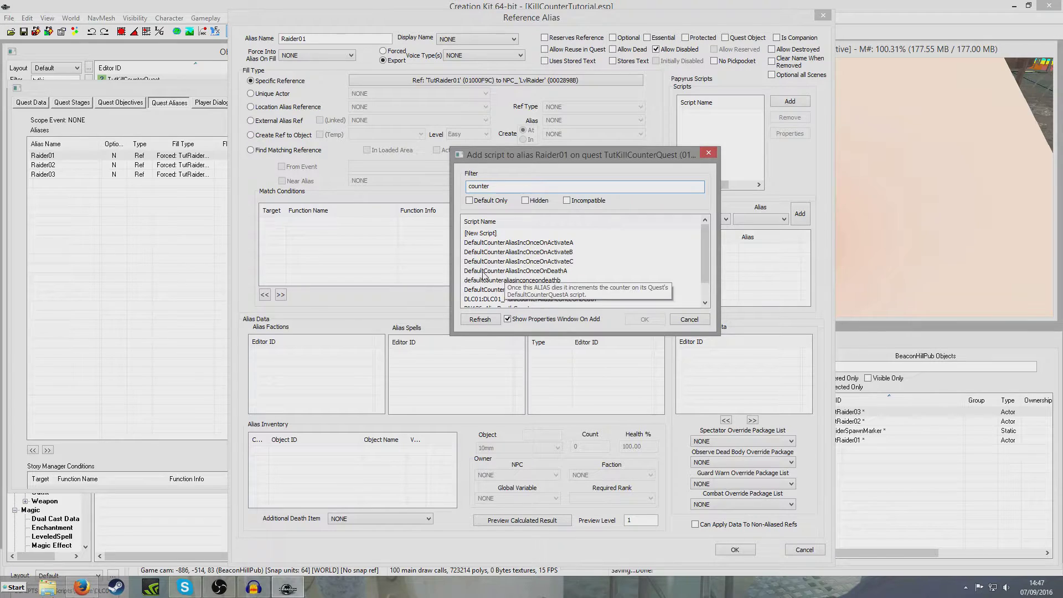
pyautogui.doubleClick(538, 270)
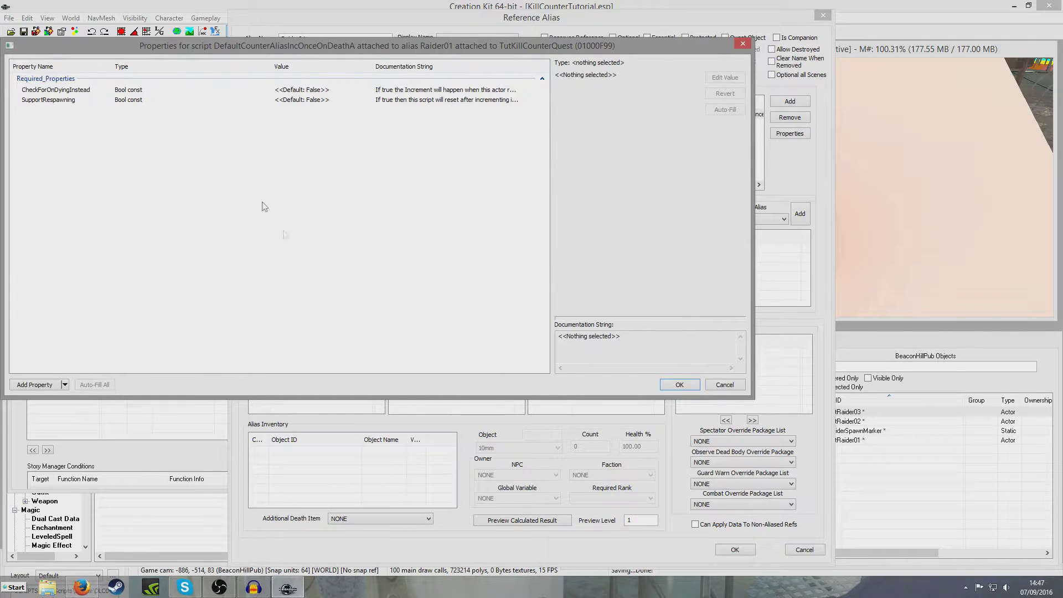
pyautogui.click(428, 92)
pyautogui.click(680, 384)
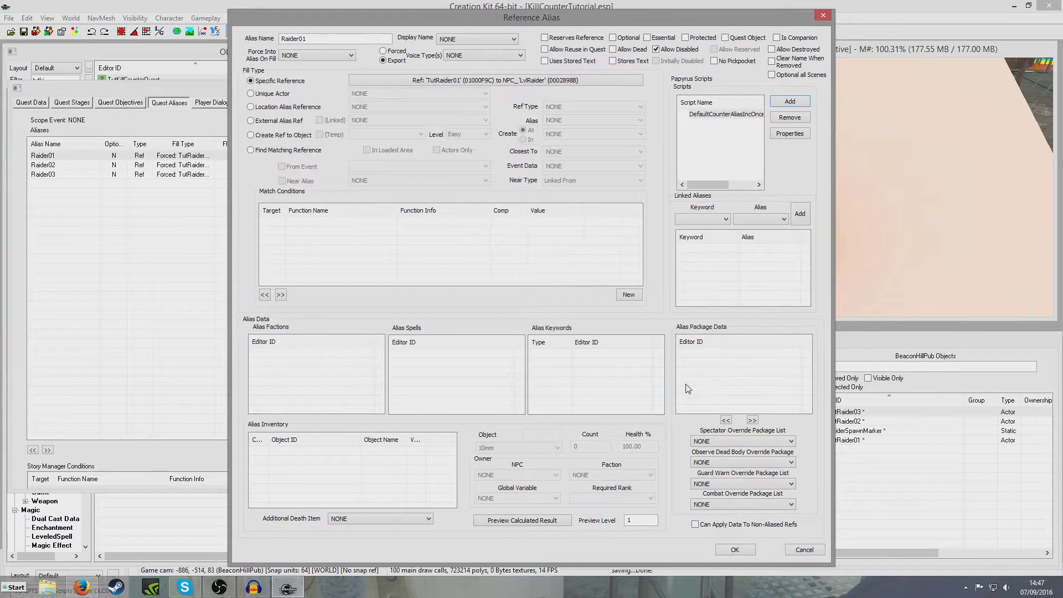
pyautogui.click(735, 549)
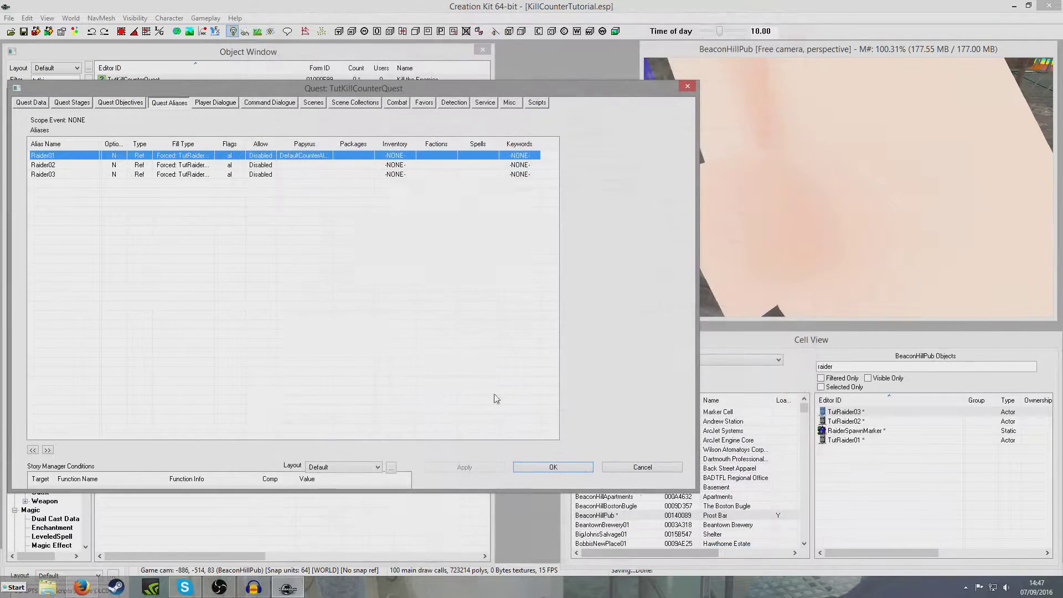
pyautogui.doubleClick(167, 164)
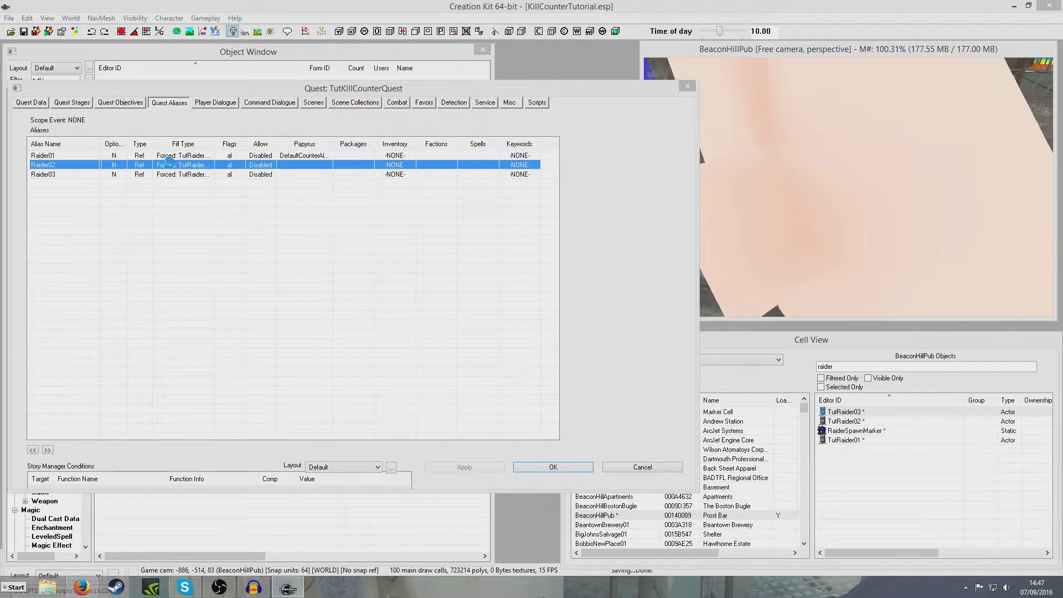
# Attach DefaultCounterAliasIncOnceOnDeathA to Raider02 with default properties
pyautogui.click(791, 102)
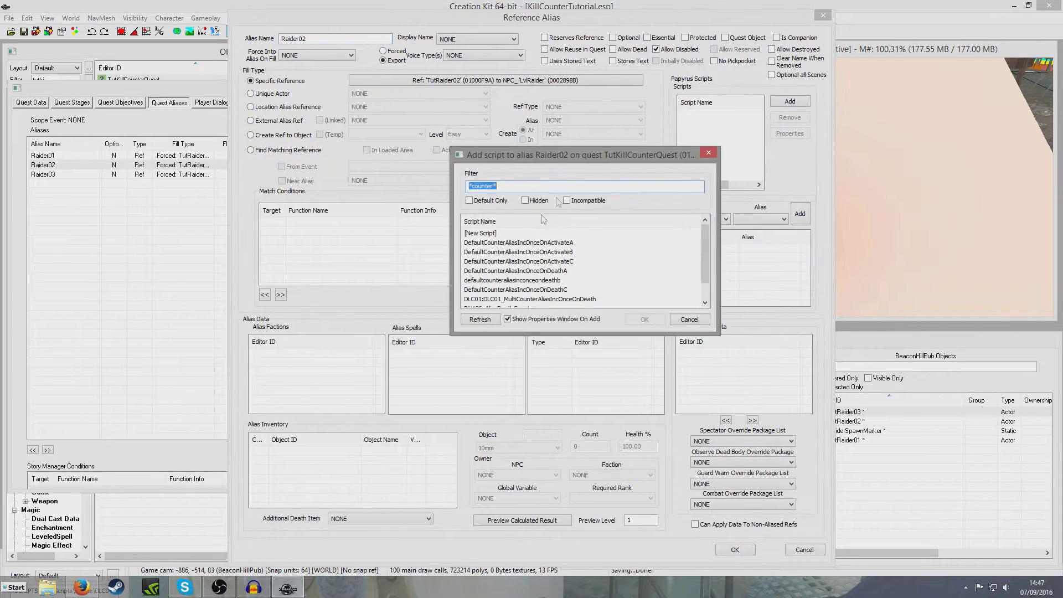
pyautogui.doubleClick(531, 270)
pyautogui.click(682, 382)
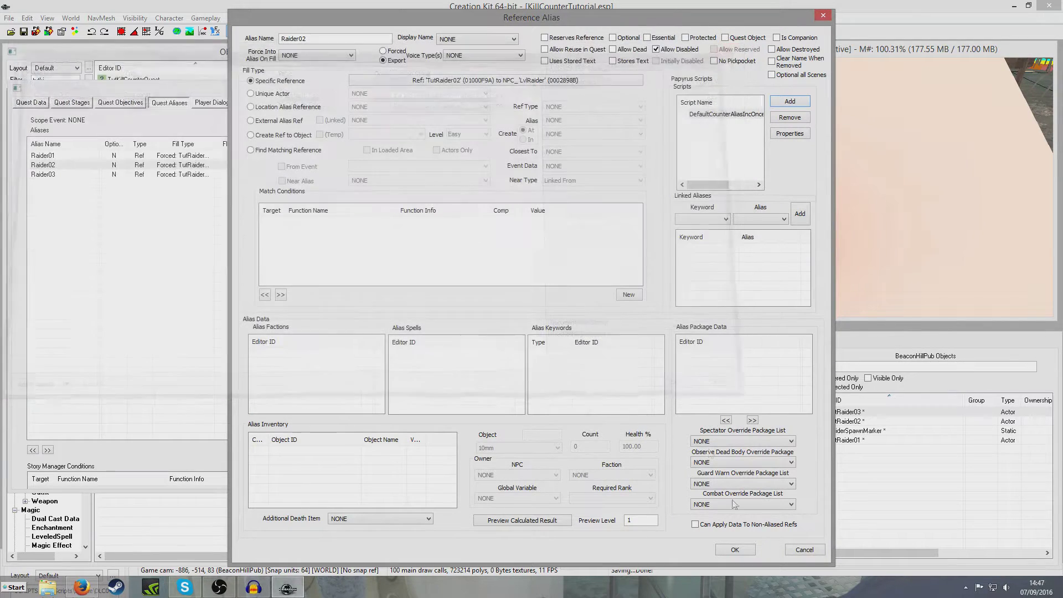
pyautogui.click(734, 549)
# Attach the same script to Raider03, then view the quest's Scripts page
pyautogui.doubleClick(263, 174)
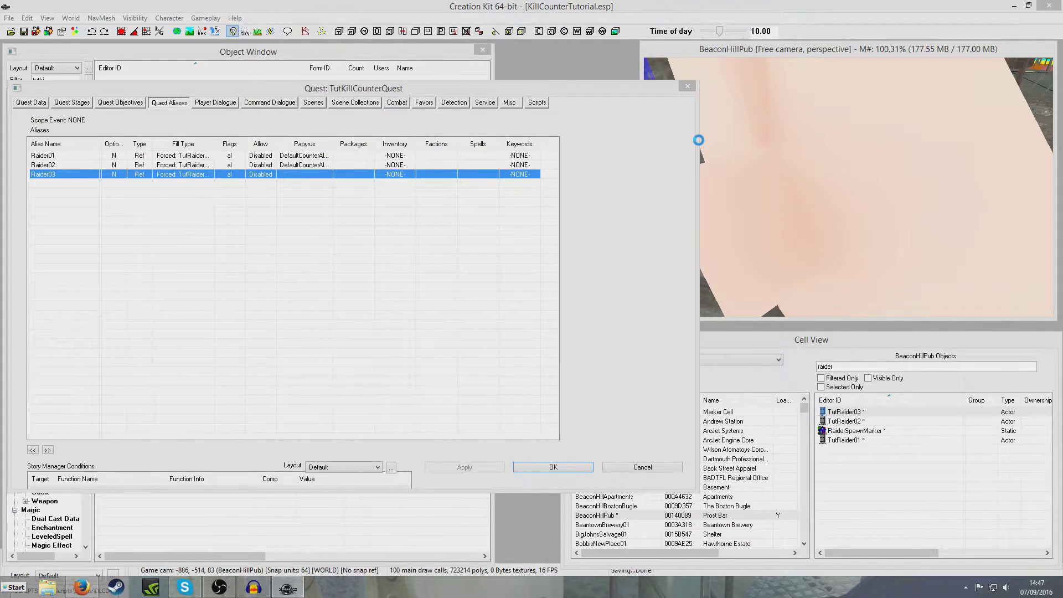
pyautogui.click(790, 102)
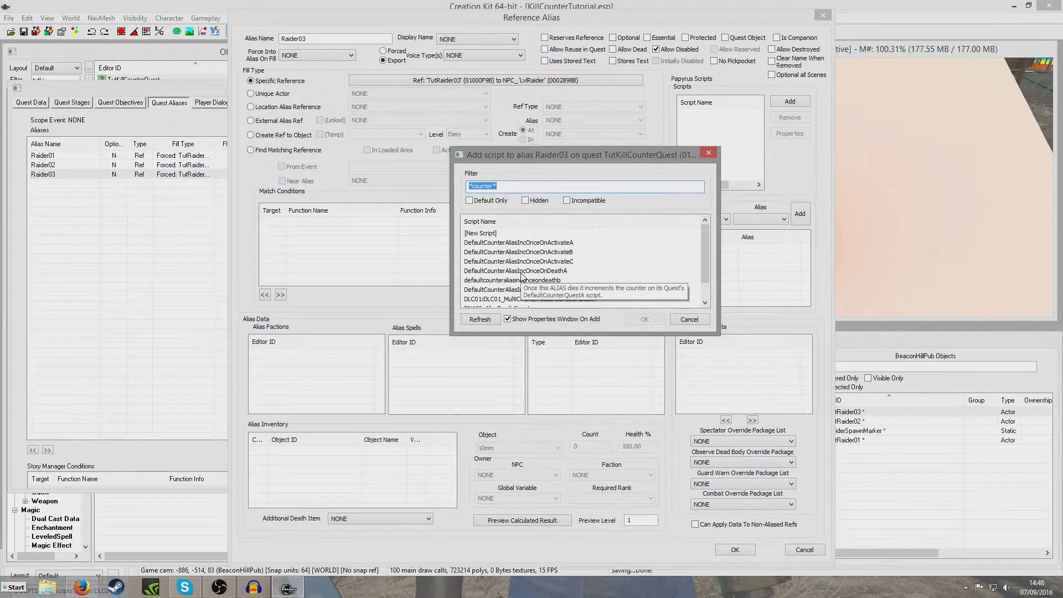
pyautogui.doubleClick(521, 272)
pyautogui.click(680, 384)
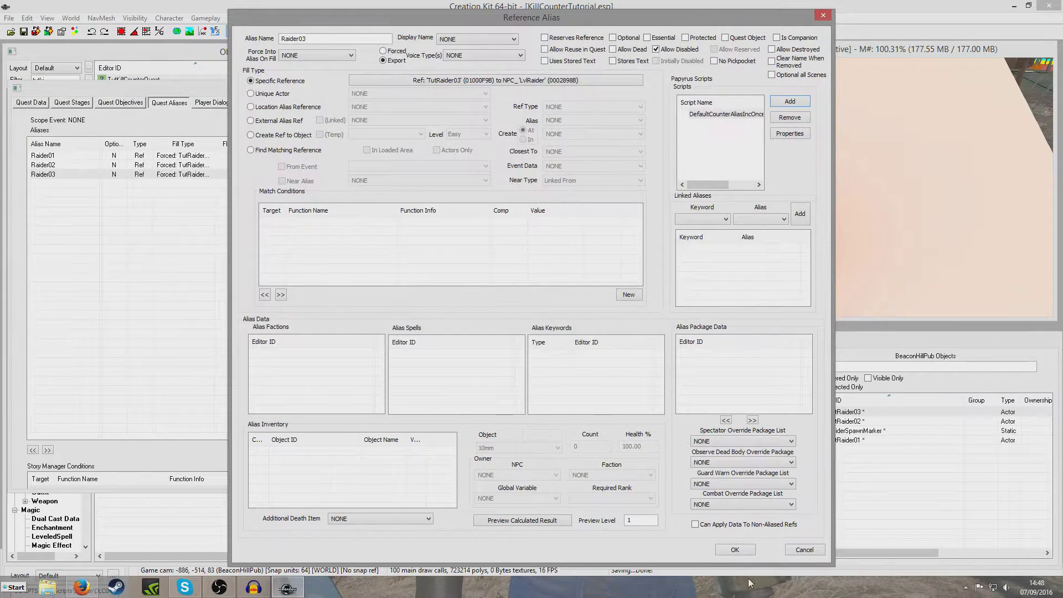
pyautogui.click(734, 550)
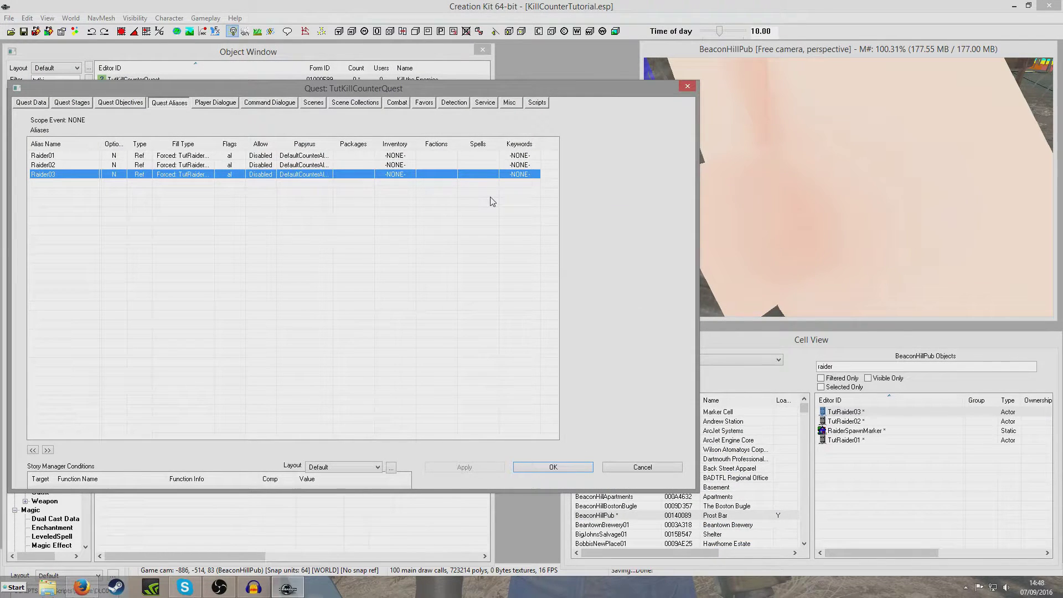
pyautogui.click(535, 104)
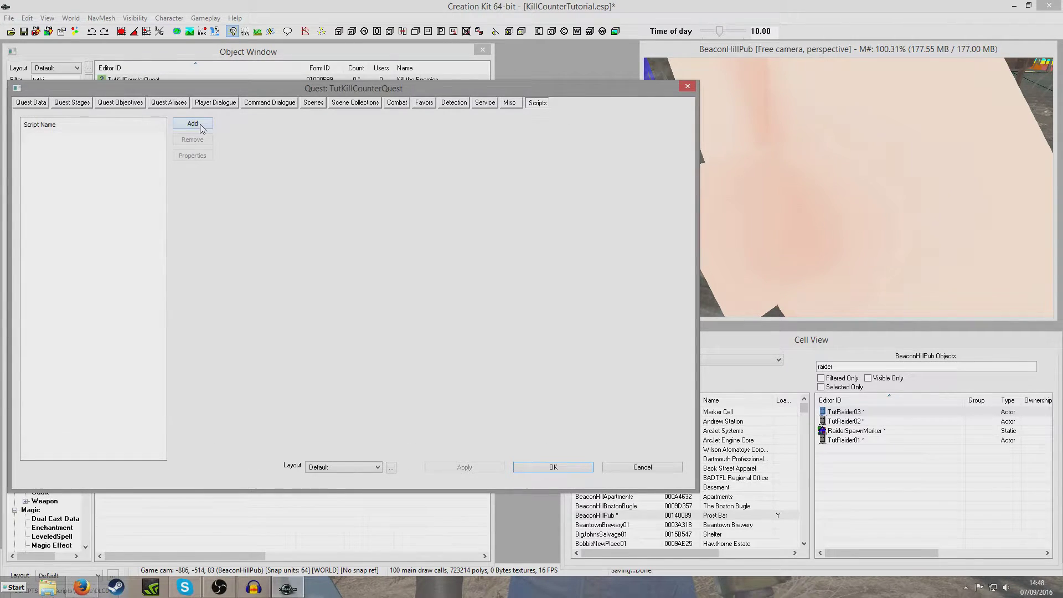
# Attach the defaultcounterquesta script to the quest and set its TargetValue to 3
pyautogui.click(192, 123)
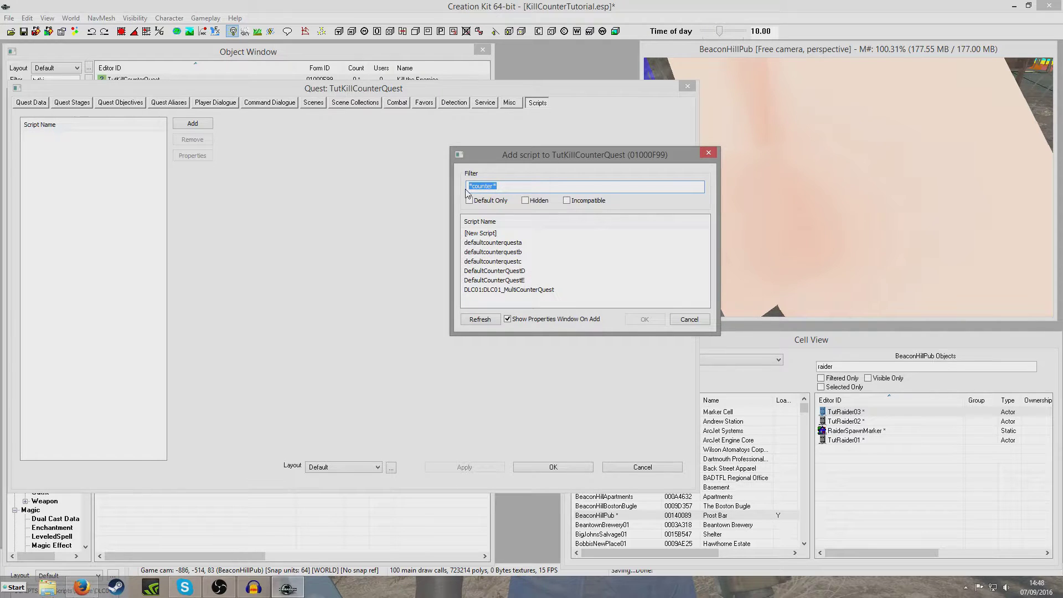
pyautogui.moveTo(490, 247)
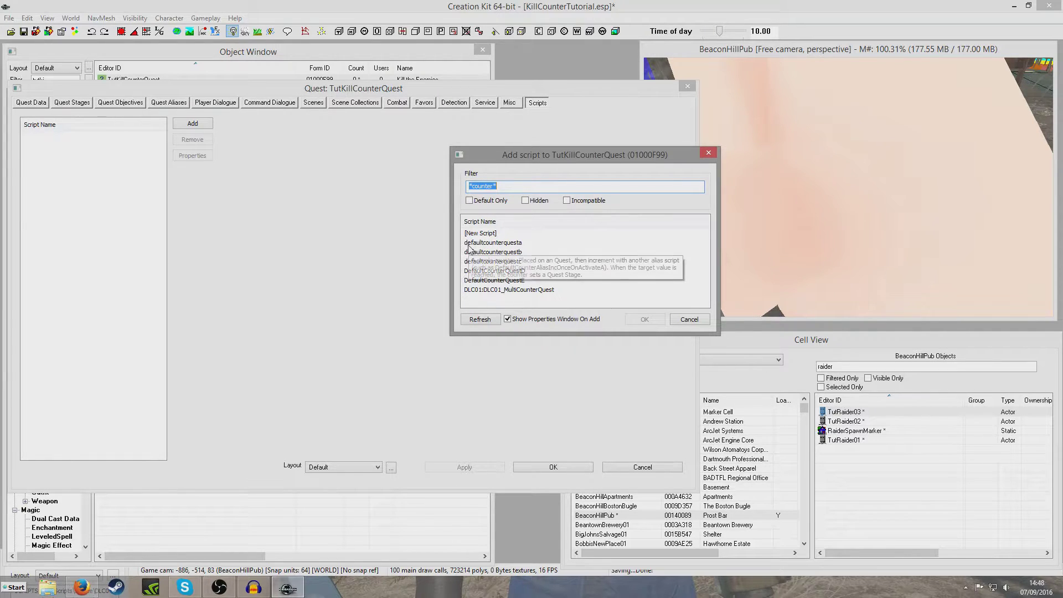
pyautogui.doubleClick(505, 243)
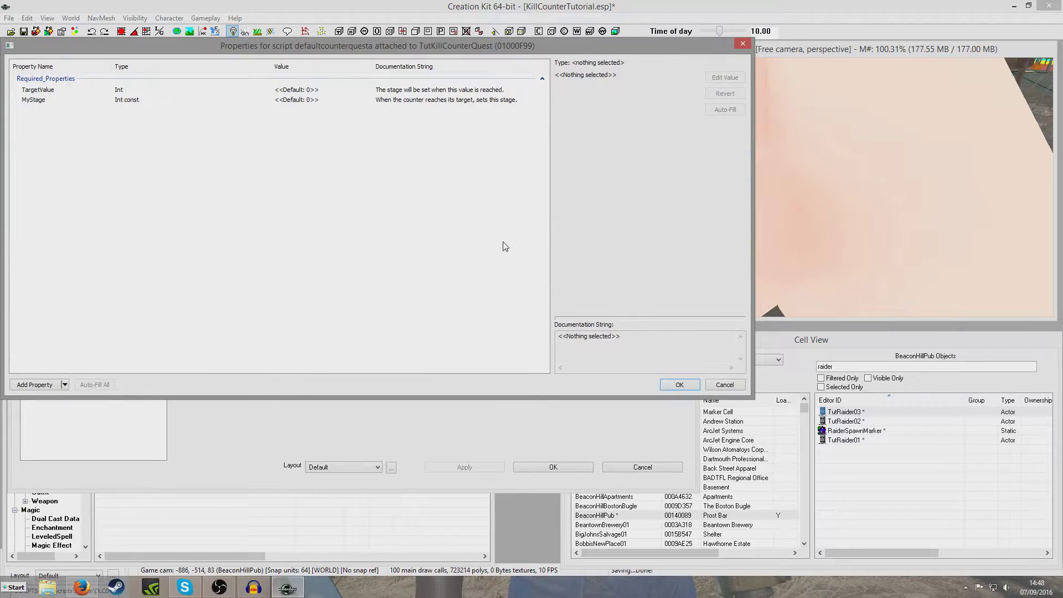
pyautogui.click(119, 91)
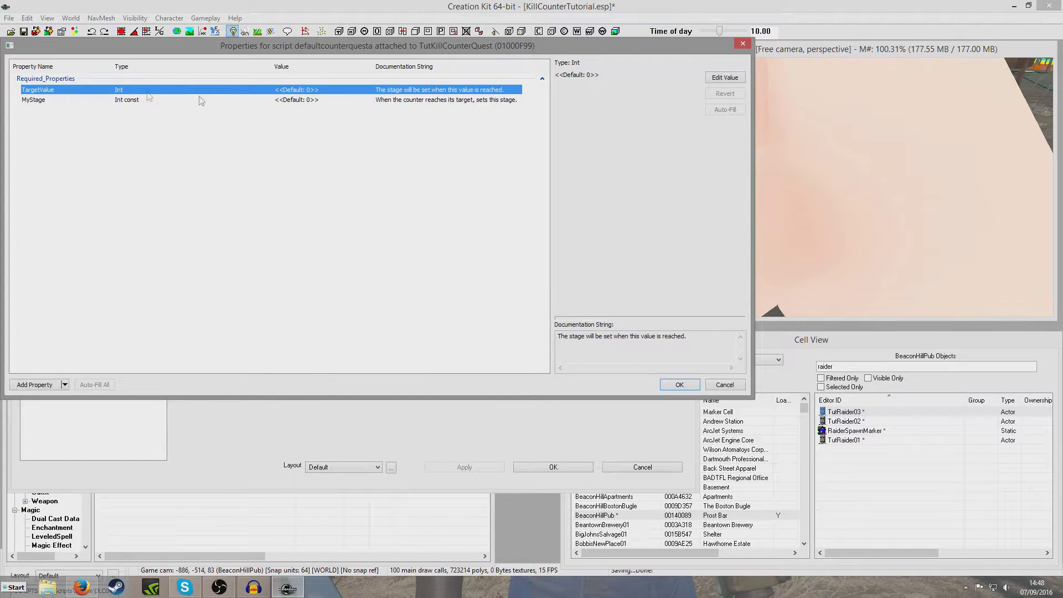
pyautogui.doubleClick(399, 92)
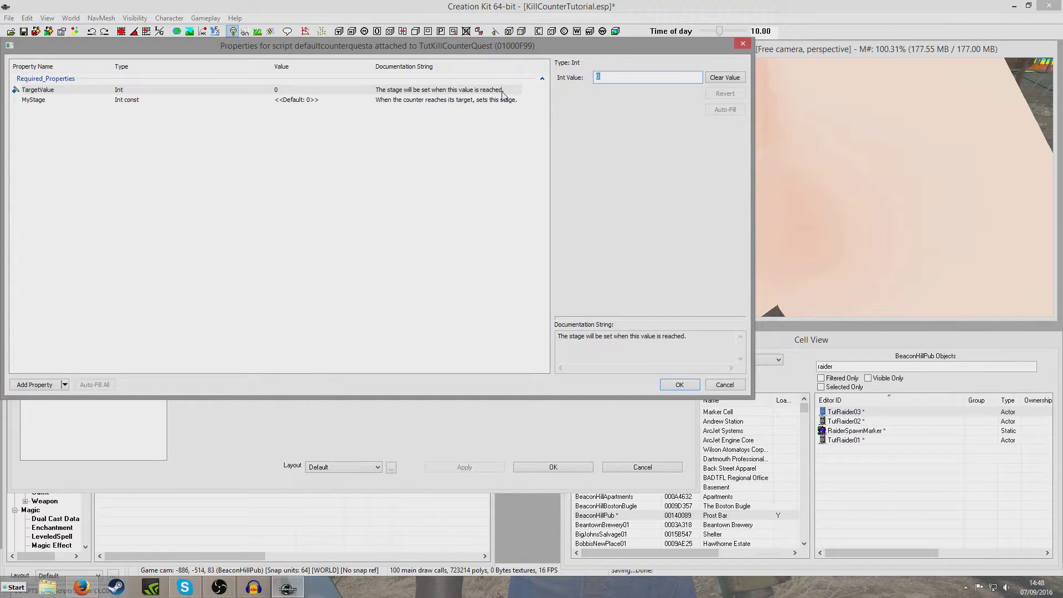
pyautogui.write('3')
pyautogui.click(469, 102)
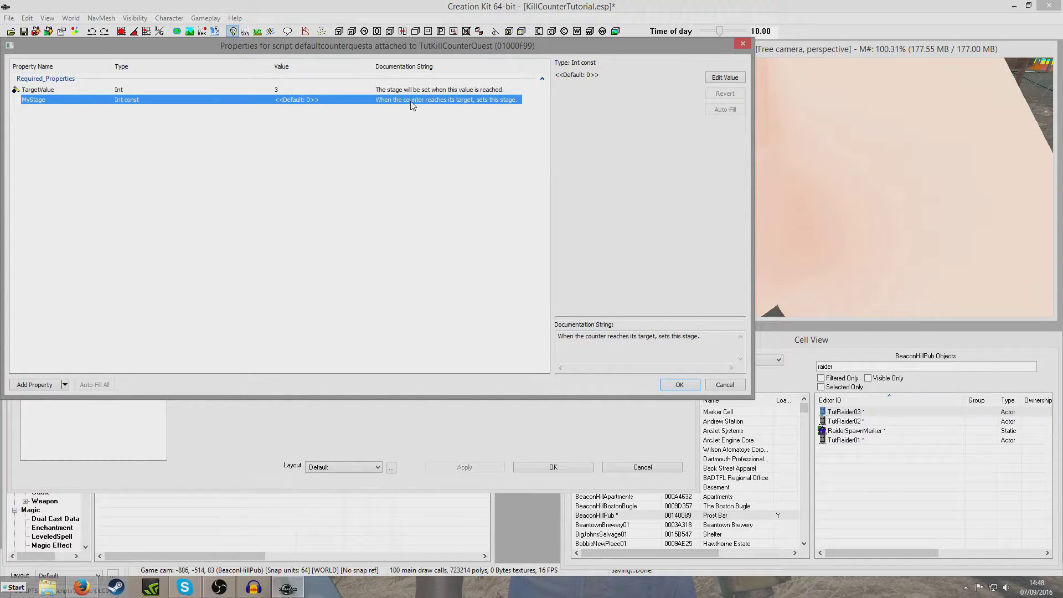
# Set MyStage to 20, confirm the properties and the quest, and save the plugin
pyautogui.doubleClick(319, 99)
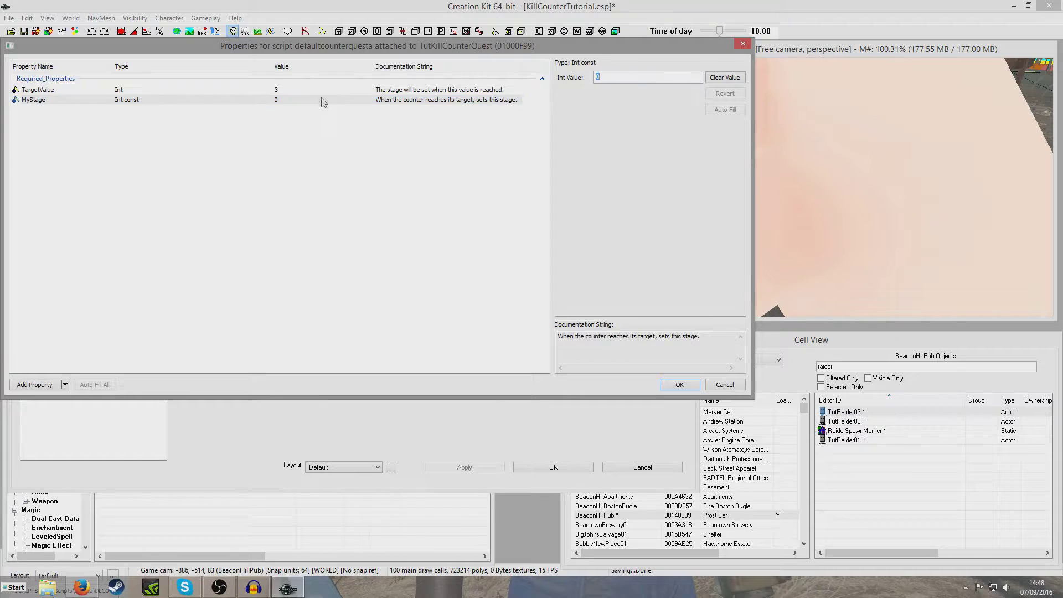
pyautogui.click(400, 91)
pyautogui.click(399, 101)
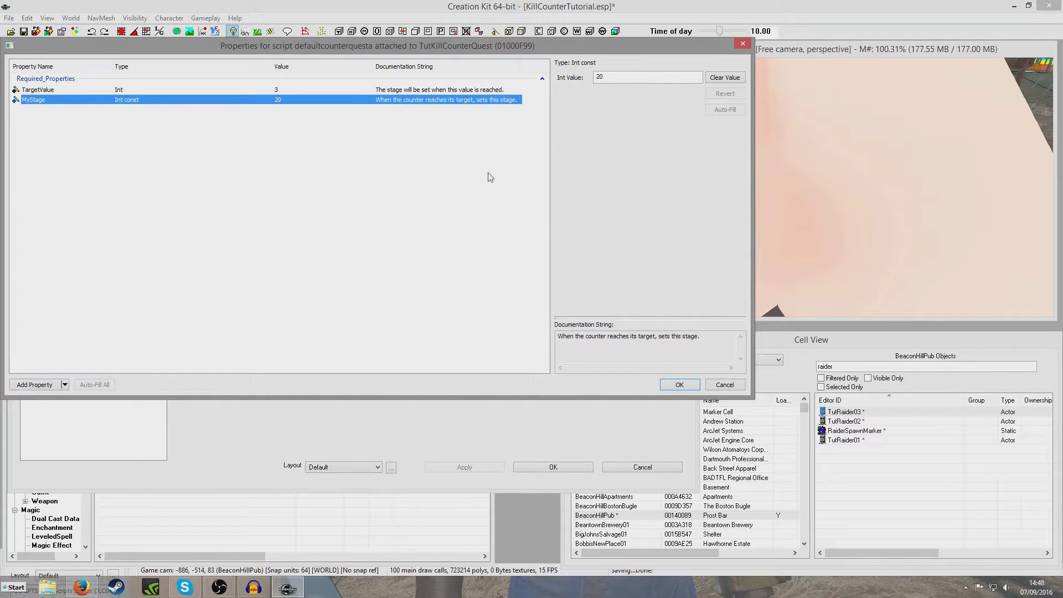
pyautogui.click(679, 385)
pyautogui.click(553, 467)
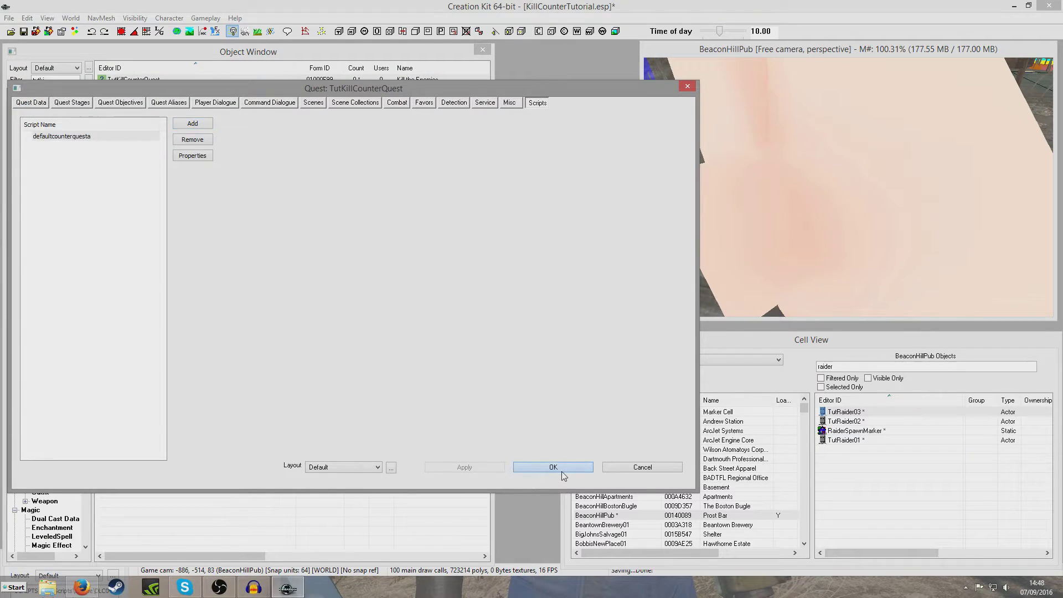
pyautogui.click(23, 32)
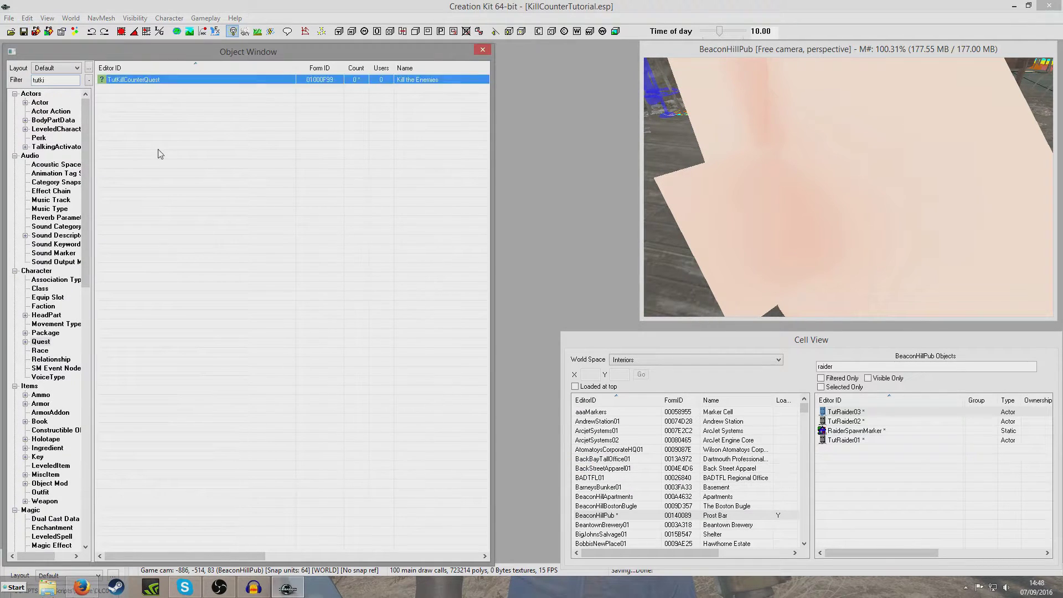
# Reopen TutKillCounterQuest and add Raider01 as the first target of objective 10
pyautogui.doubleClick(137, 79)
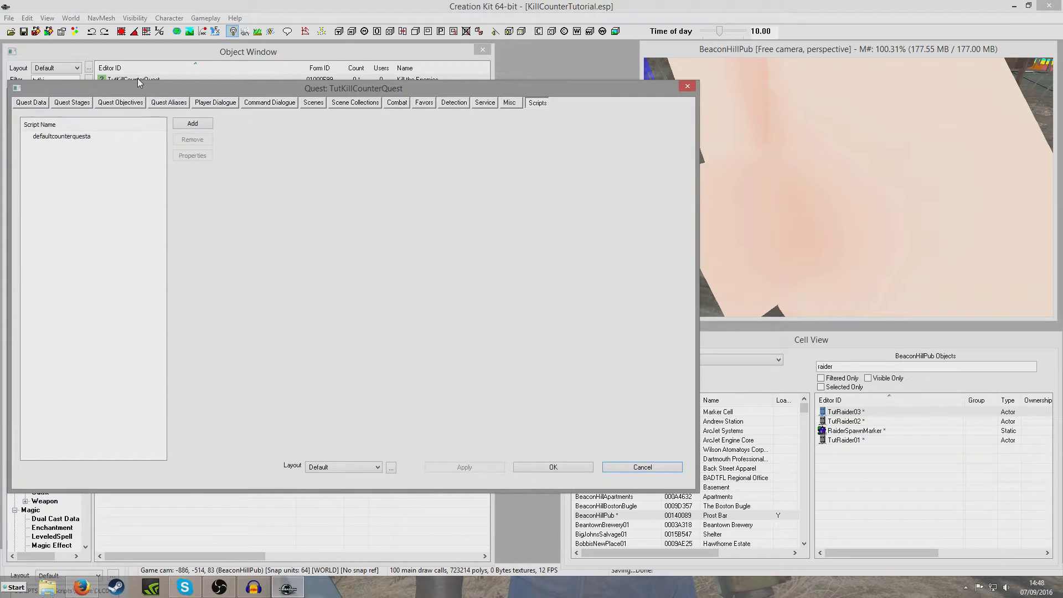
pyautogui.click(120, 102)
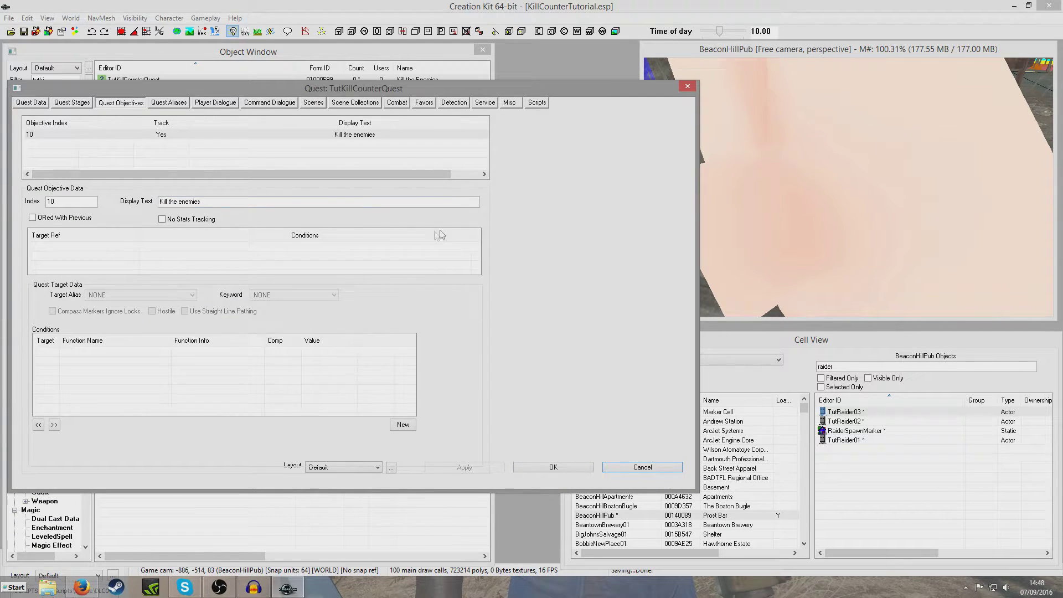
pyautogui.click(164, 137)
pyautogui.rightClick(217, 258)
pyautogui.click(227, 256)
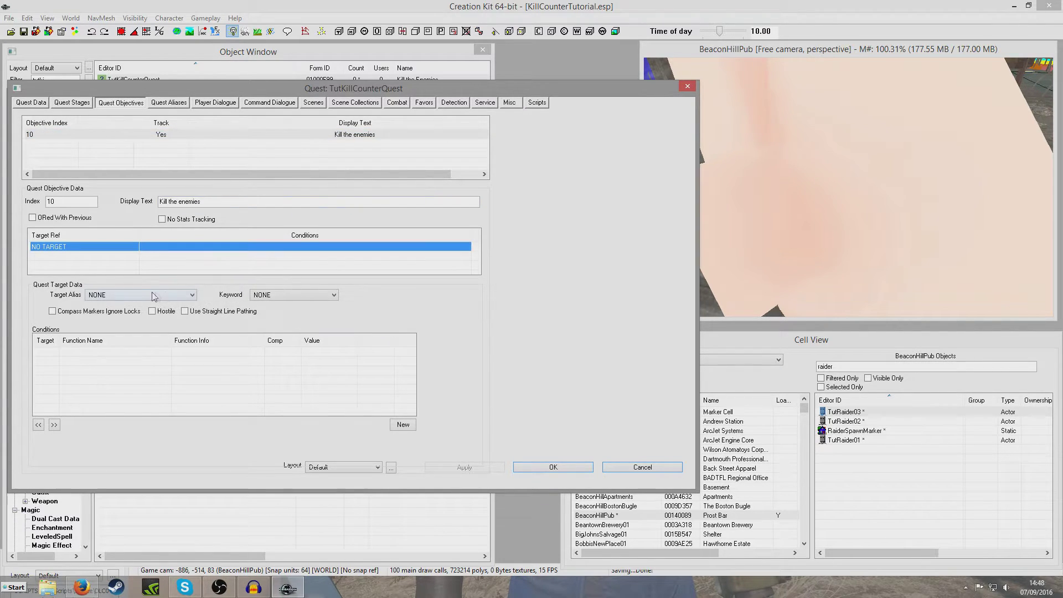
pyautogui.click(152, 294)
pyautogui.click(142, 310)
# Add Raider02 and Raider03 as the second and third objective targets
pyautogui.rightClick(102, 268)
pyautogui.click(124, 276)
pyautogui.click(127, 294)
pyautogui.click(124, 319)
pyautogui.rightClick(68, 271)
pyautogui.click(87, 277)
pyautogui.click(107, 297)
pyautogui.click(99, 327)
# Review the Raider01, Raider02 and Raider03 entries in the target list
pyautogui.click(55, 247)
pyautogui.click(65, 257)
pyautogui.click(65, 266)
pyautogui.click(54, 248)
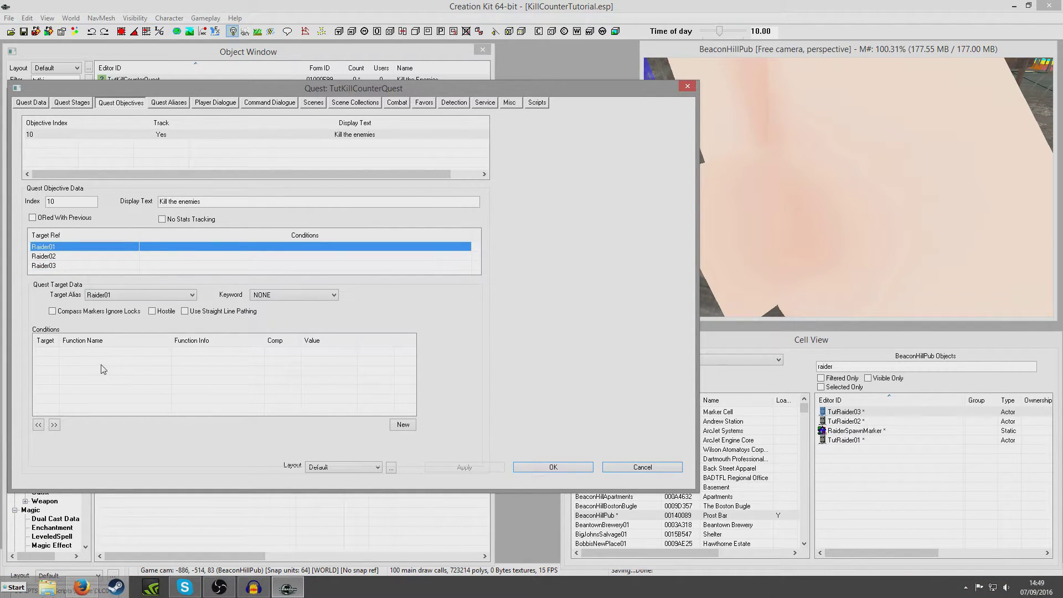
# Add a GetDead == 0 condition to the Raider01 target, run on Quest Alias Raider01
pyautogui.rightClick(103, 368)
pyautogui.click(113, 369)
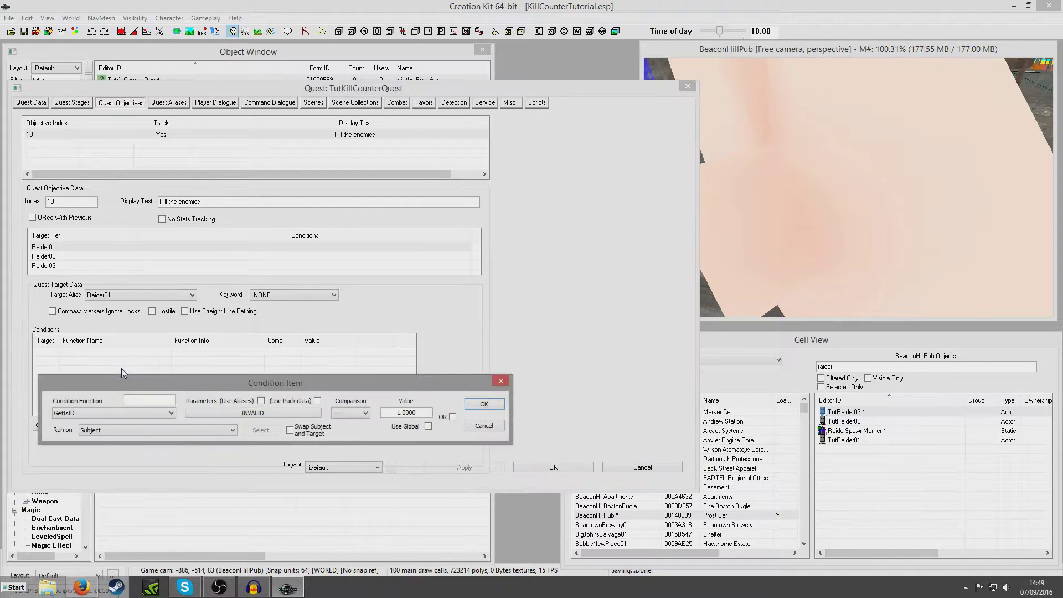
pyautogui.click(102, 418)
pyautogui.write('getdead')
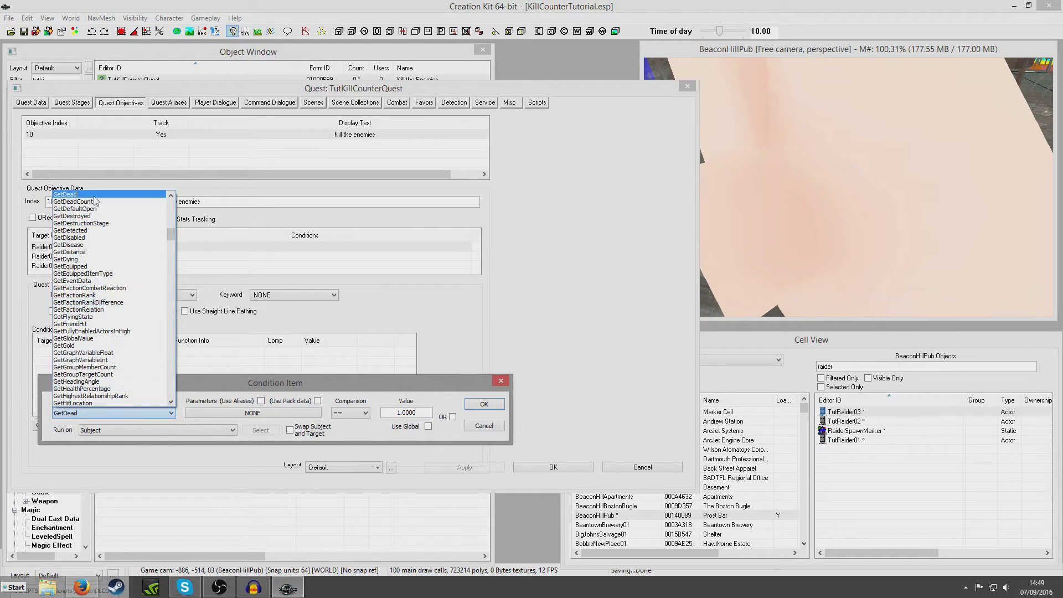
pyautogui.click(99, 195)
pyautogui.click(145, 430)
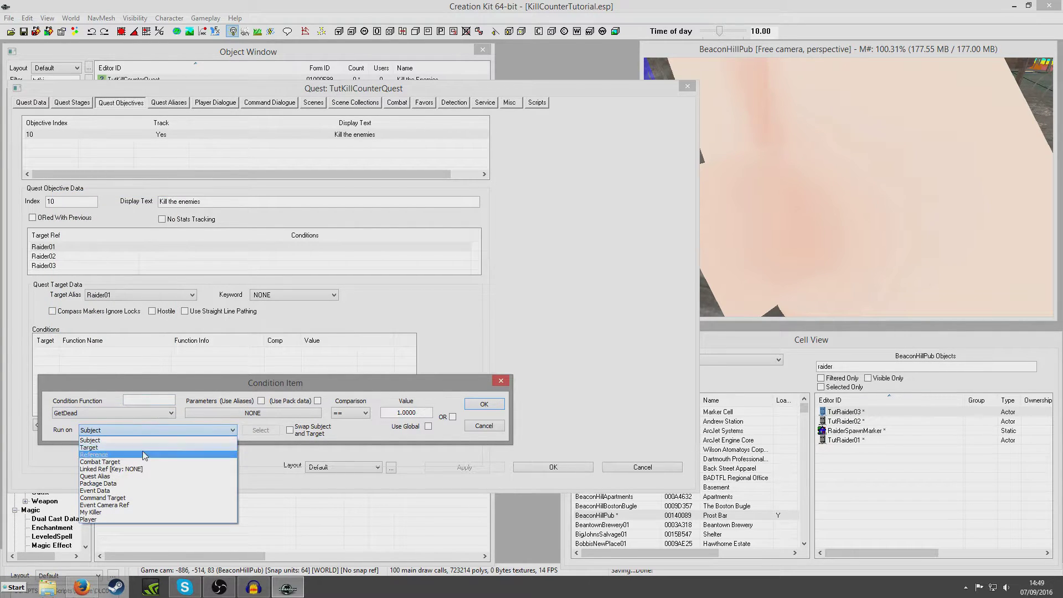
pyautogui.click(143, 476)
pyautogui.click(260, 432)
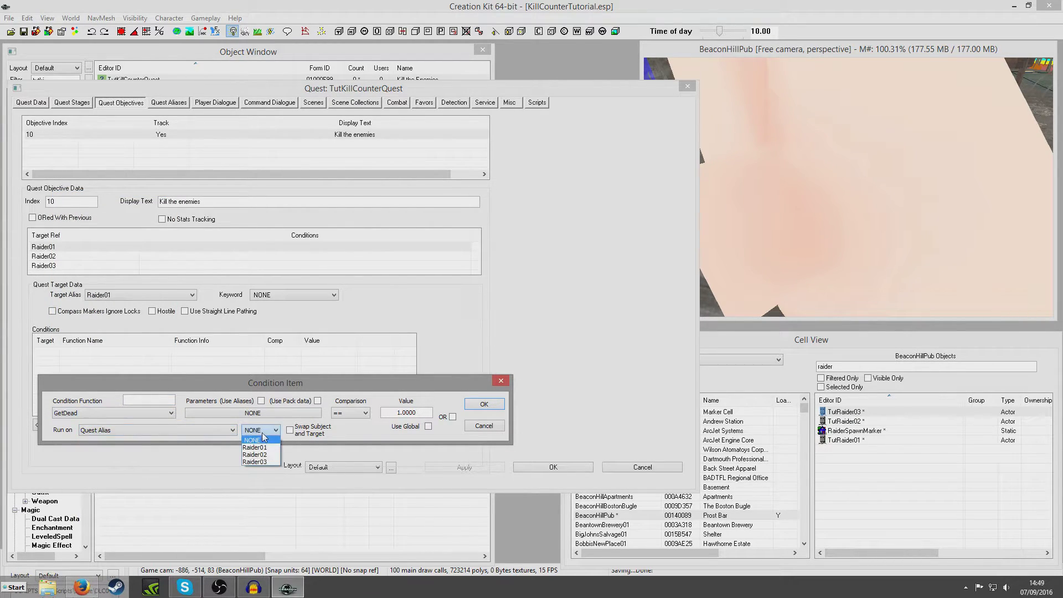
pyautogui.click(264, 449)
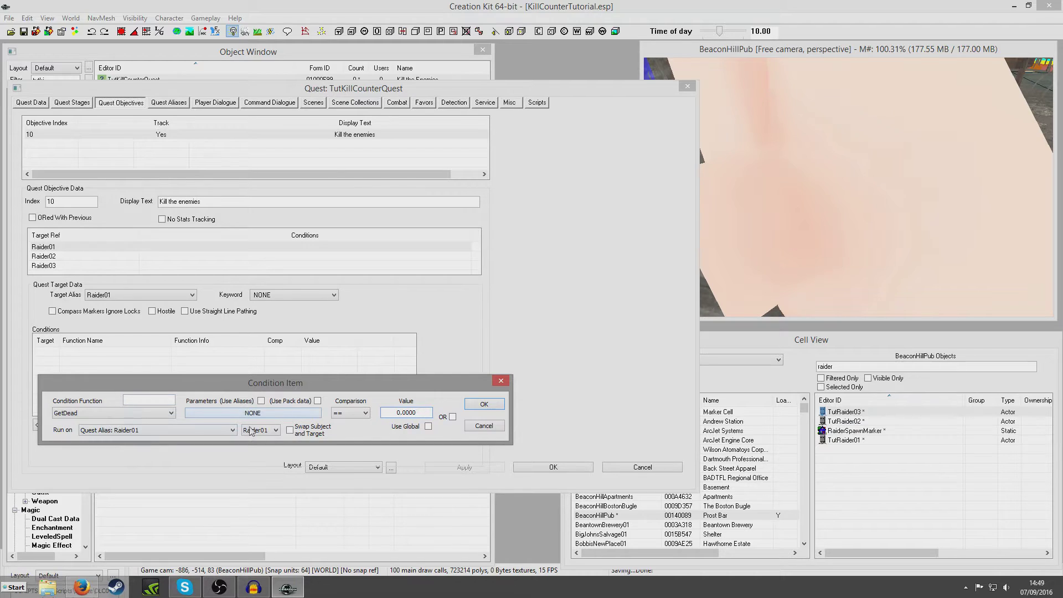
pyautogui.click(483, 404)
# Copy the GetDead condition to the Raider02 target and point it at alias Raider02
pyautogui.rightClick(224, 352)
pyautogui.click(265, 398)
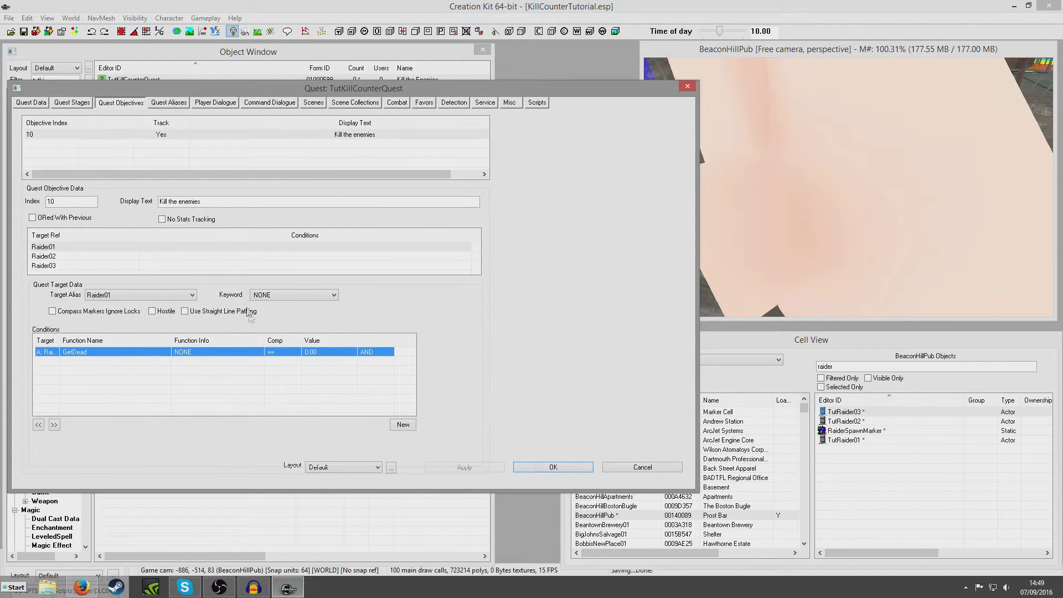
pyautogui.click(232, 258)
pyautogui.rightClick(233, 369)
pyautogui.click(260, 452)
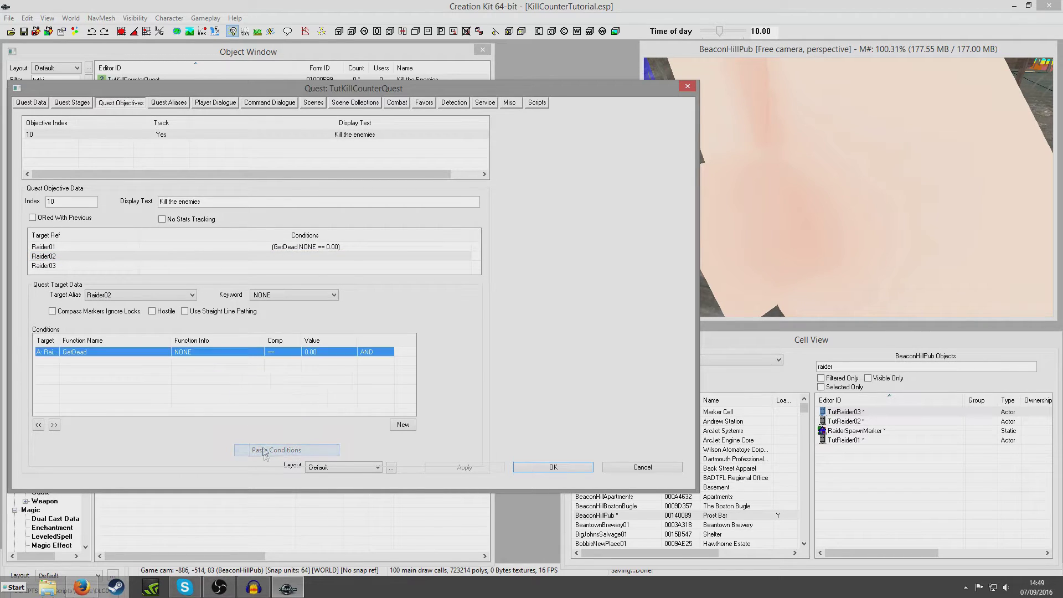
pyautogui.doubleClick(213, 352)
pyautogui.click(273, 414)
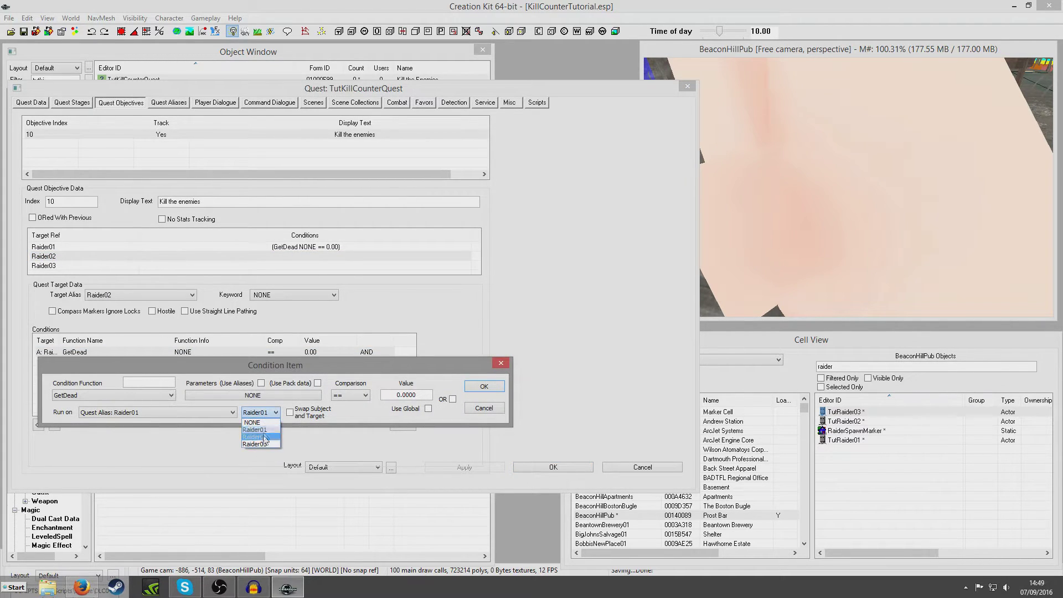
pyautogui.click(269, 437)
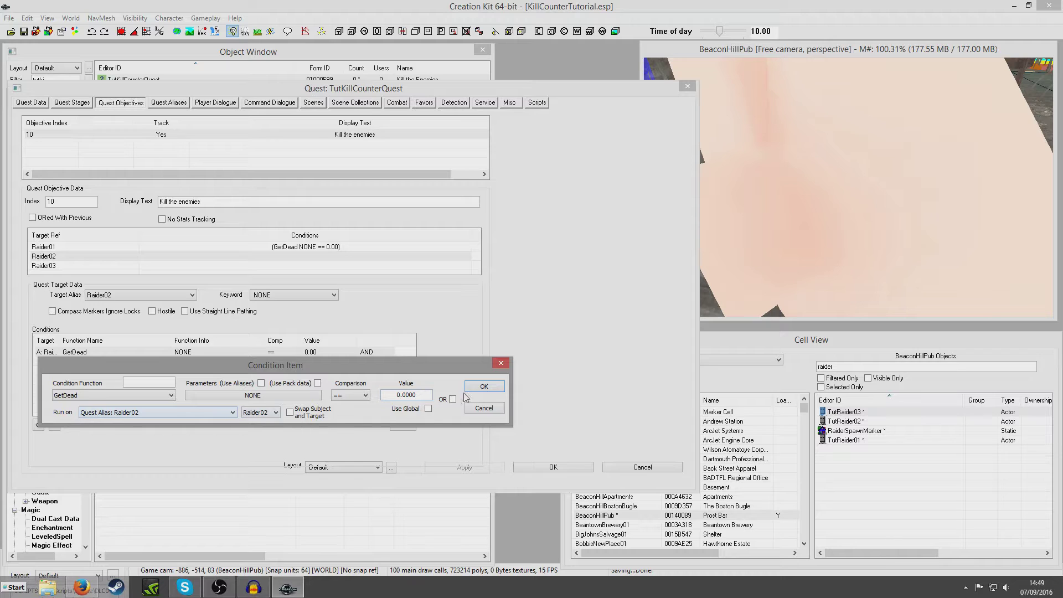
pyautogui.click(482, 386)
# Paste the GetDead condition onto Raider03, point it at alias Raider03, then return to stages
pyautogui.click(114, 265)
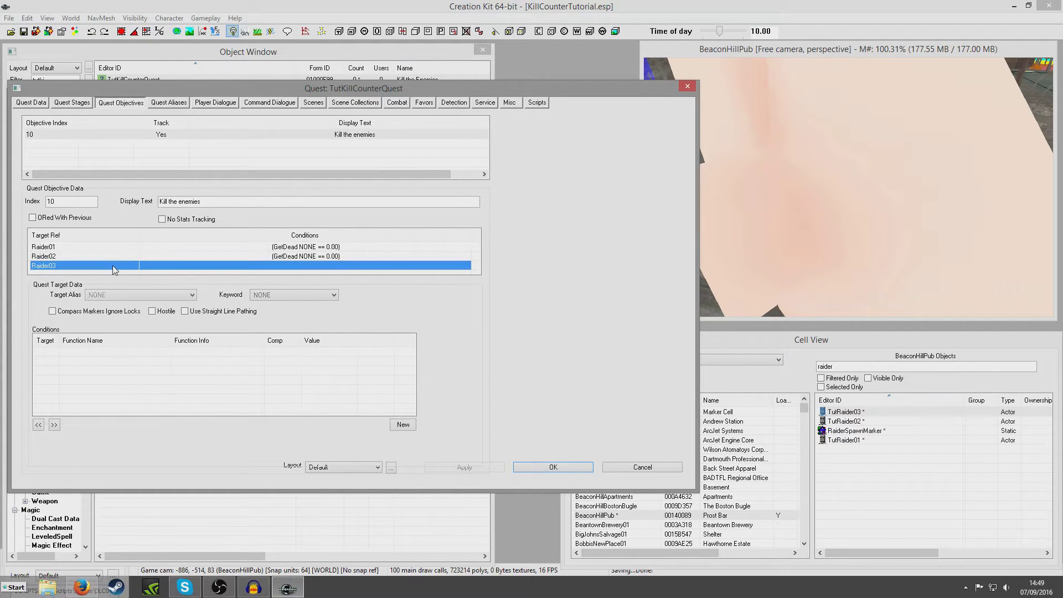
pyautogui.rightClick(124, 383)
pyautogui.click(166, 458)
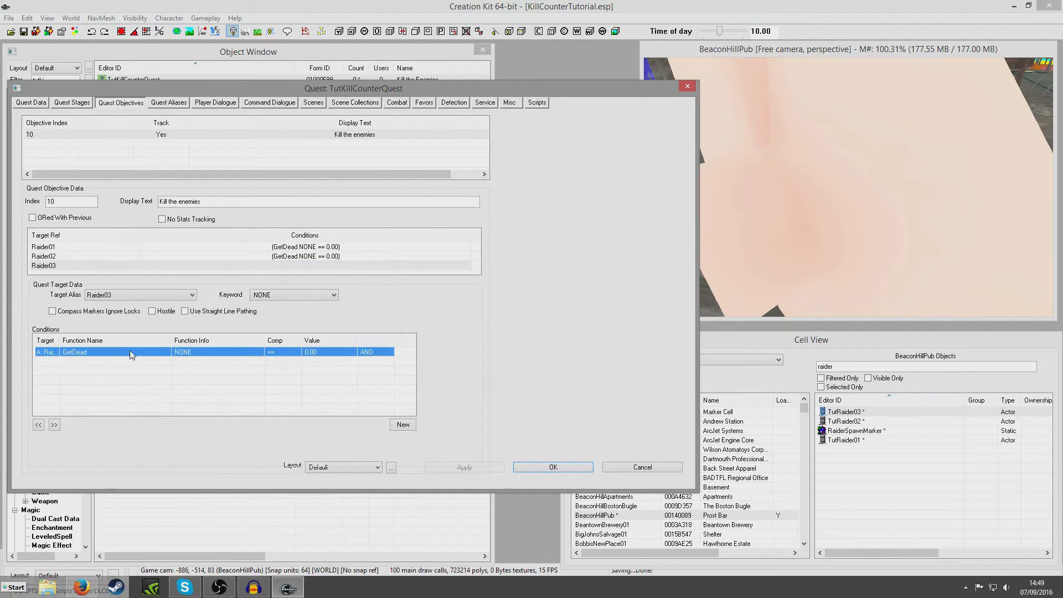
pyautogui.doubleClick(132, 353)
pyautogui.click(275, 411)
pyautogui.click(260, 443)
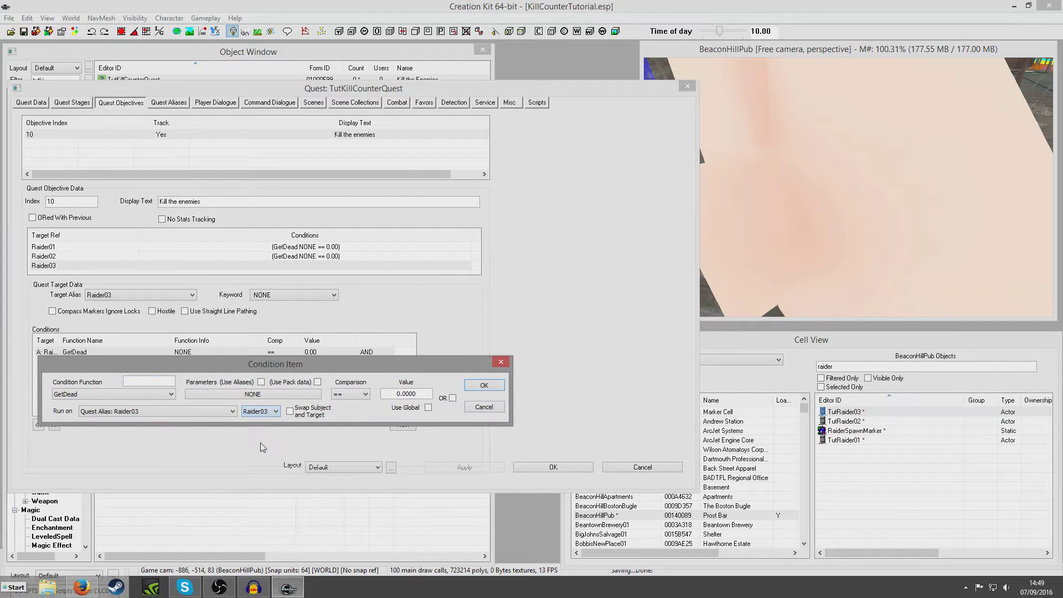
pyautogui.click(481, 389)
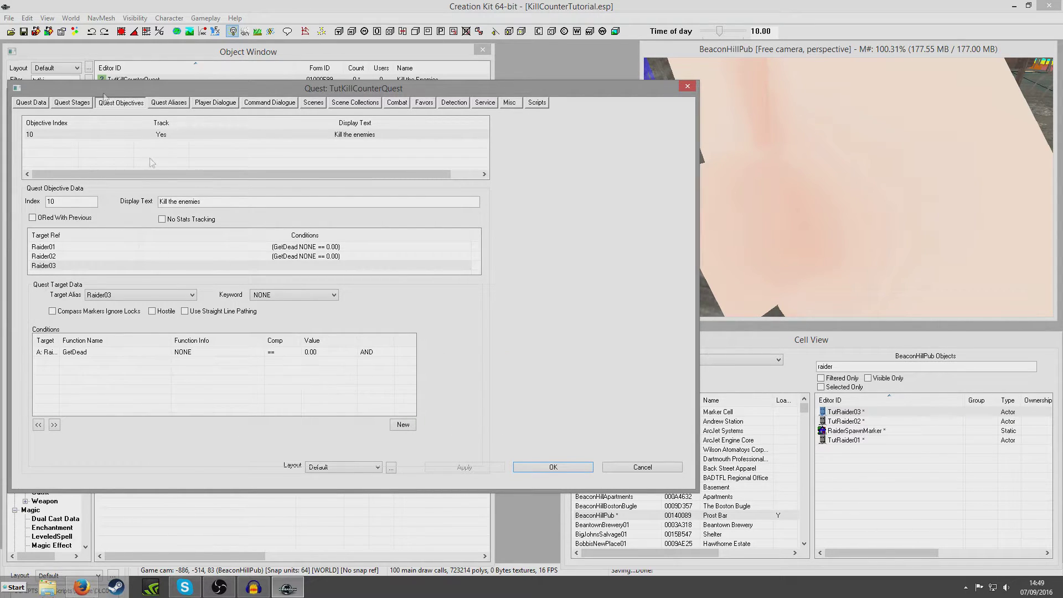
pyautogui.click(72, 103)
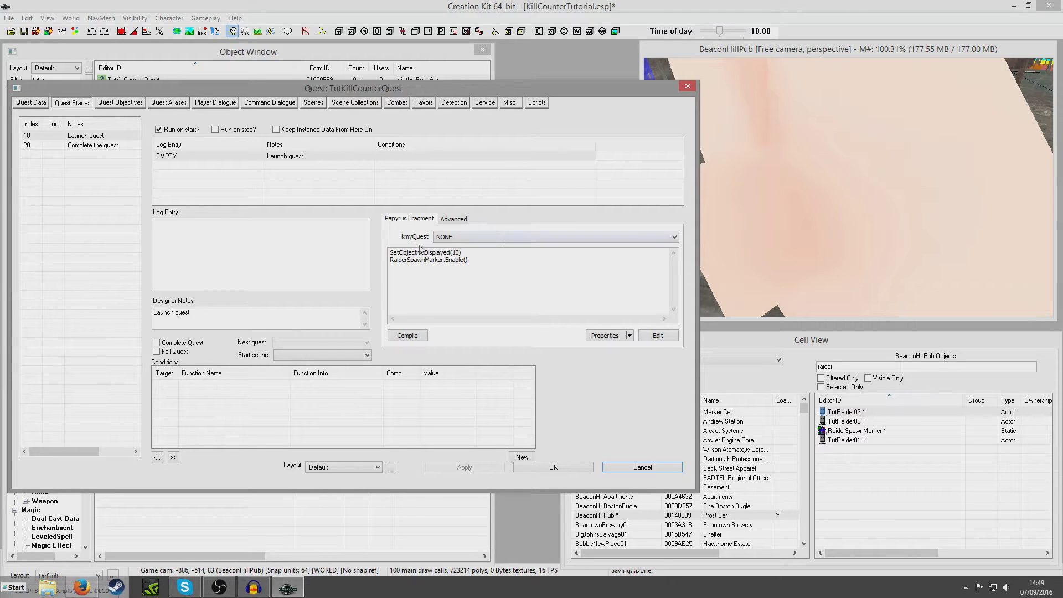
# Review stage 10's fragment lines SetObjectiveDisplayed(10) and RaiderSpawnMarker.Enable()
pyautogui.moveTo(390, 252); pyautogui.dragTo(489, 256)
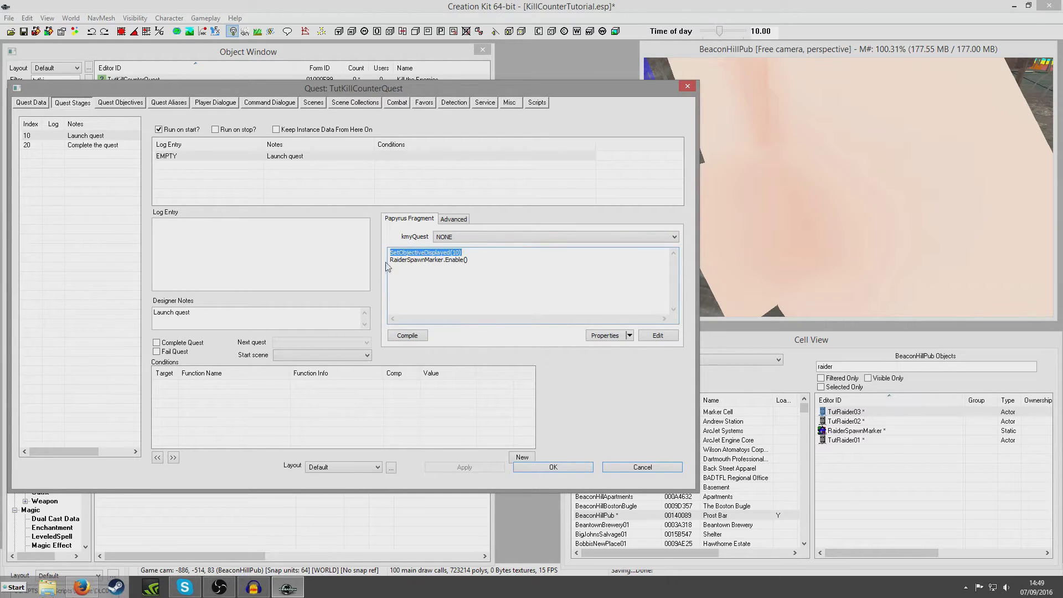
pyautogui.moveTo(389, 259); pyautogui.dragTo(486, 259)
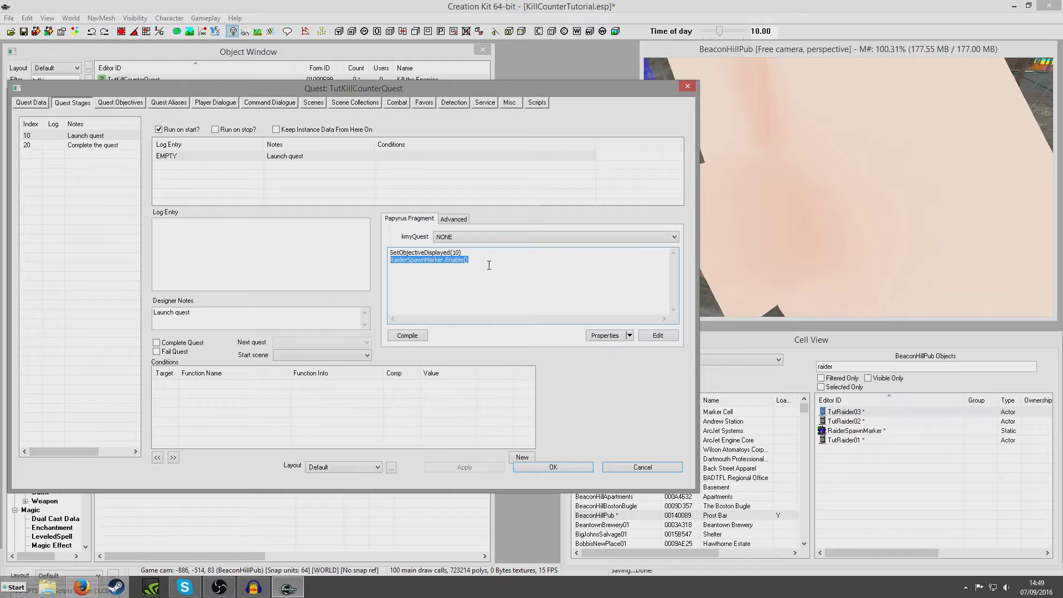
pyautogui.click(806, 54)
pyautogui.scroll(-5, 916, 164)
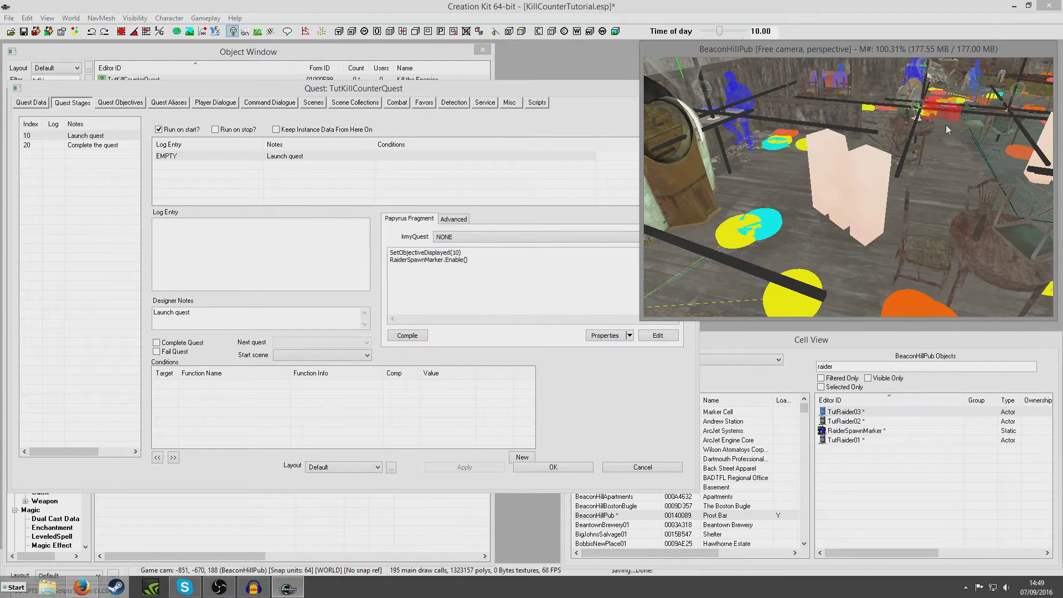
pyautogui.scroll(-3, 848, 187)
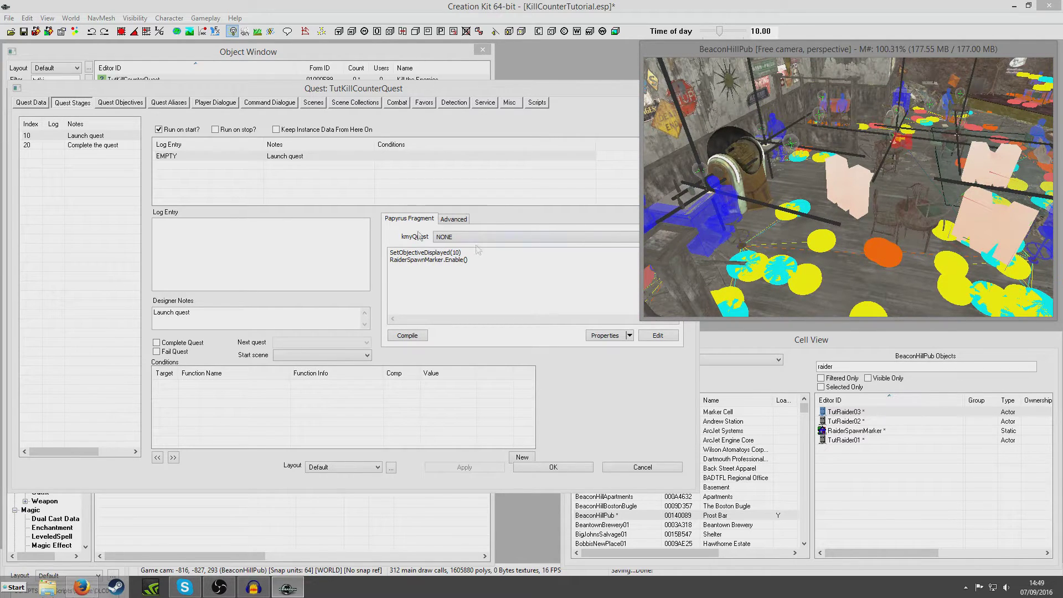
# Check the three raider objective targets, then widen the Papyrus column in Quest Aliases
pyautogui.click(119, 103)
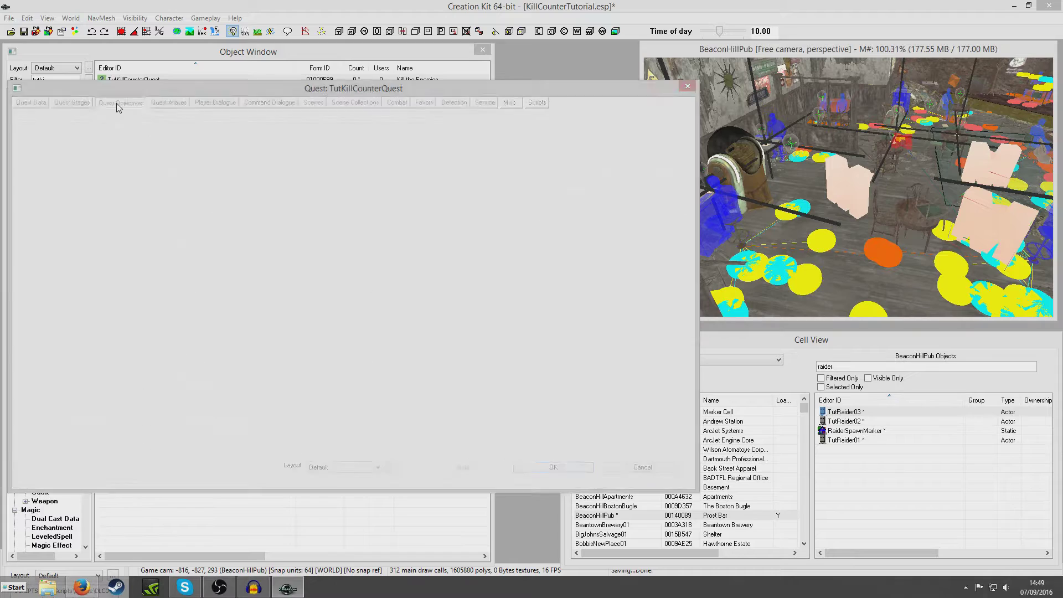
pyautogui.click(54, 248)
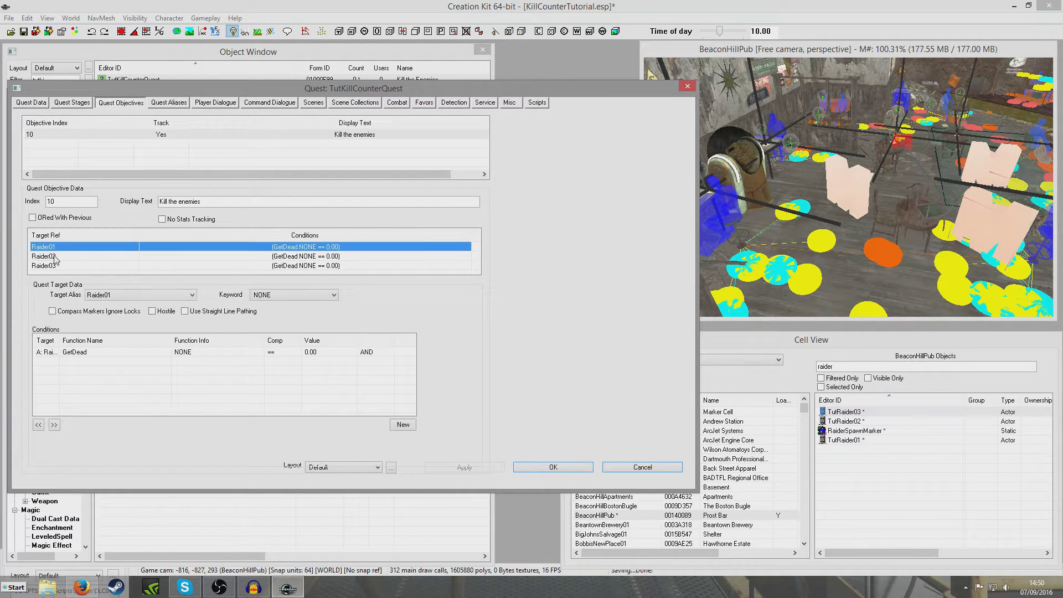
pyautogui.click(55, 256)
pyautogui.click(56, 265)
pyautogui.click(153, 104)
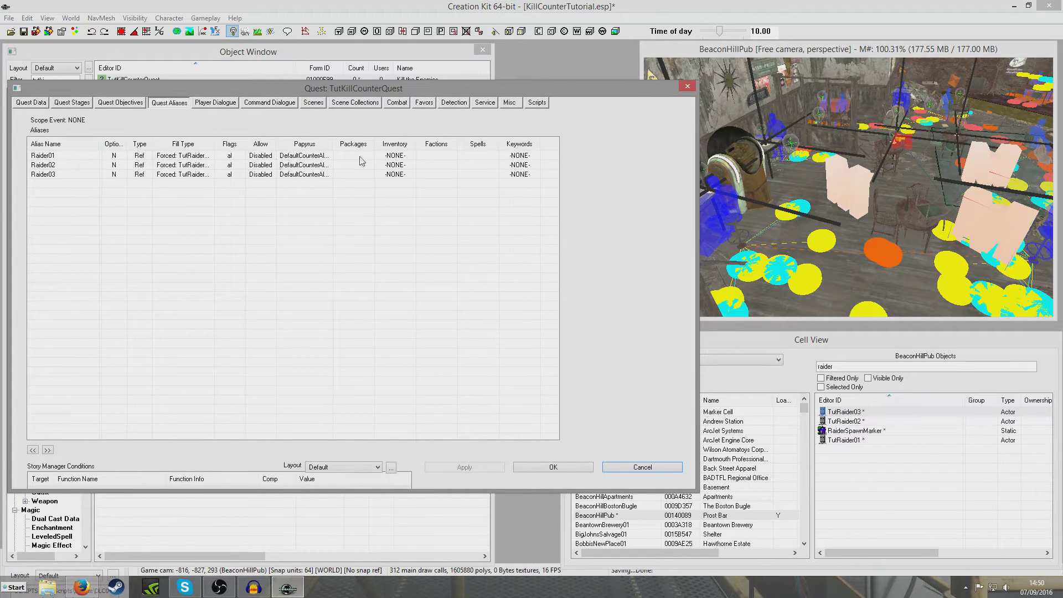
pyautogui.moveTo(333, 143); pyautogui.dragTo(392, 141)
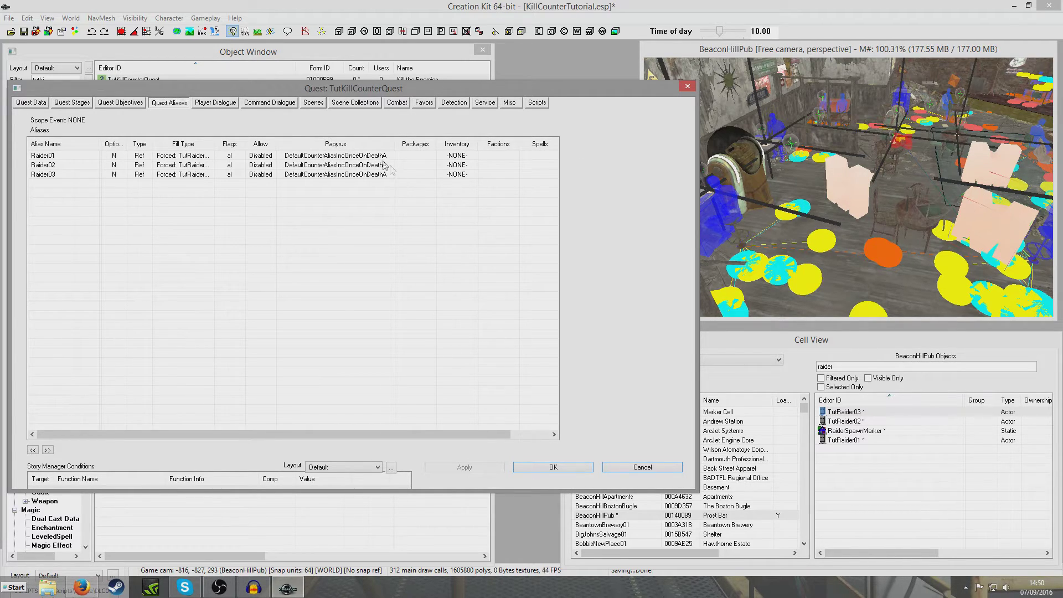
# Open the properties of the quest's defaultcounterquesta script
pyautogui.click(537, 102)
pyautogui.click(95, 139)
pyautogui.click(195, 155)
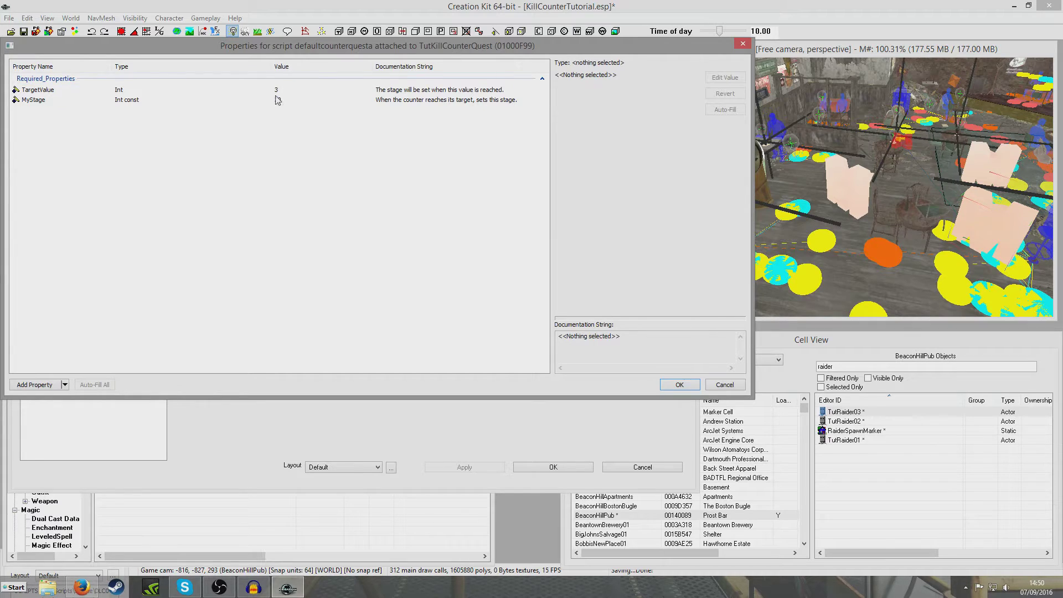
# Close the script properties and make stage 20 complete the quest
pyautogui.click(681, 383)
pyautogui.click(73, 102)
pyautogui.click(80, 143)
pyautogui.click(168, 343)
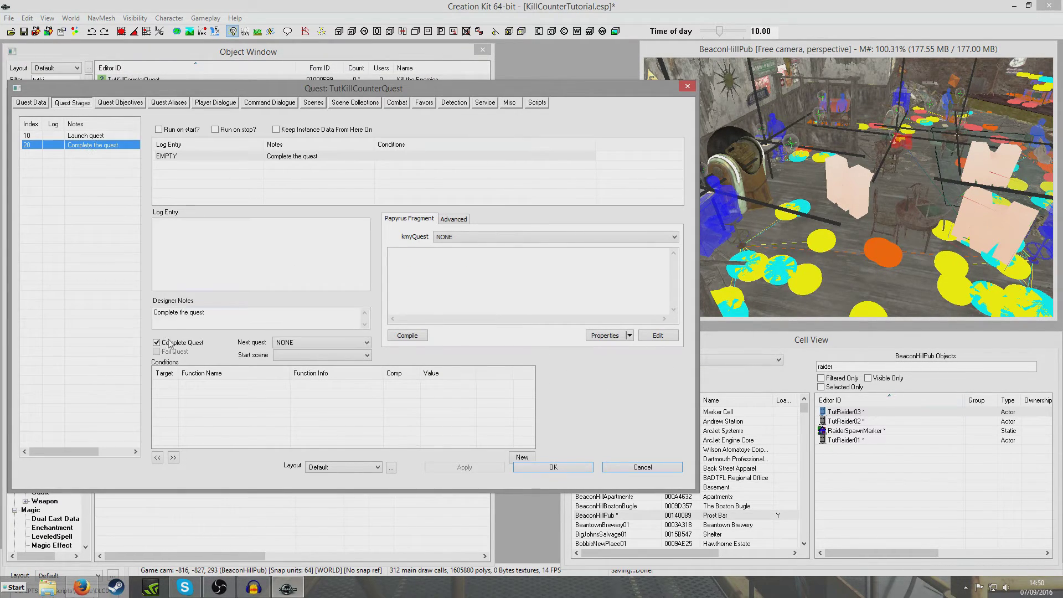
# Set the quest Type to Side Quests and Completion XP to XPRadiant, then click OK
pyautogui.click(28, 102)
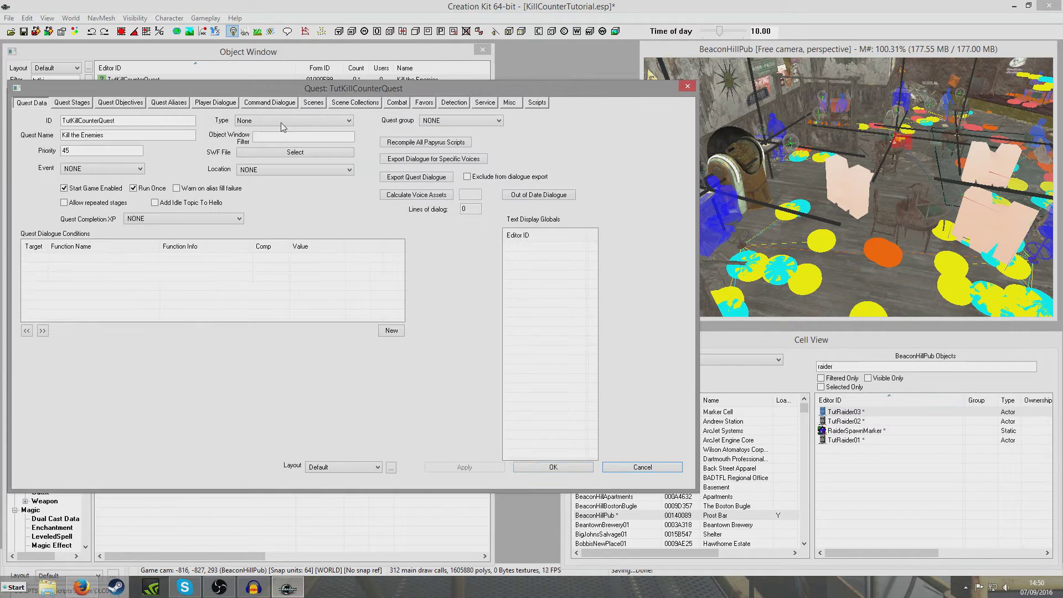
pyautogui.click(290, 120)
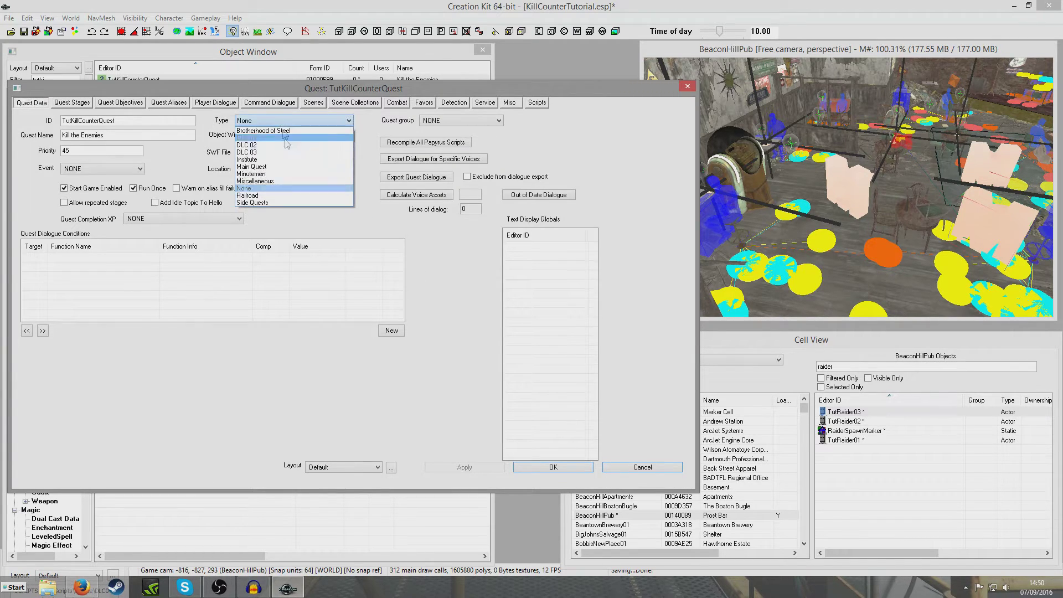
pyautogui.click(284, 203)
pyautogui.click(204, 220)
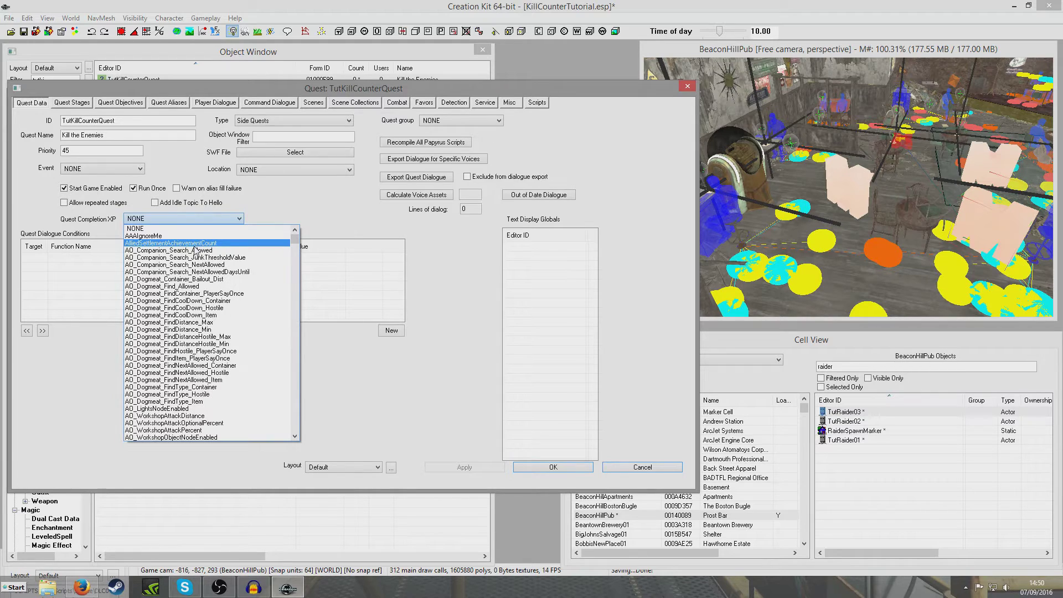
pyautogui.press('End')
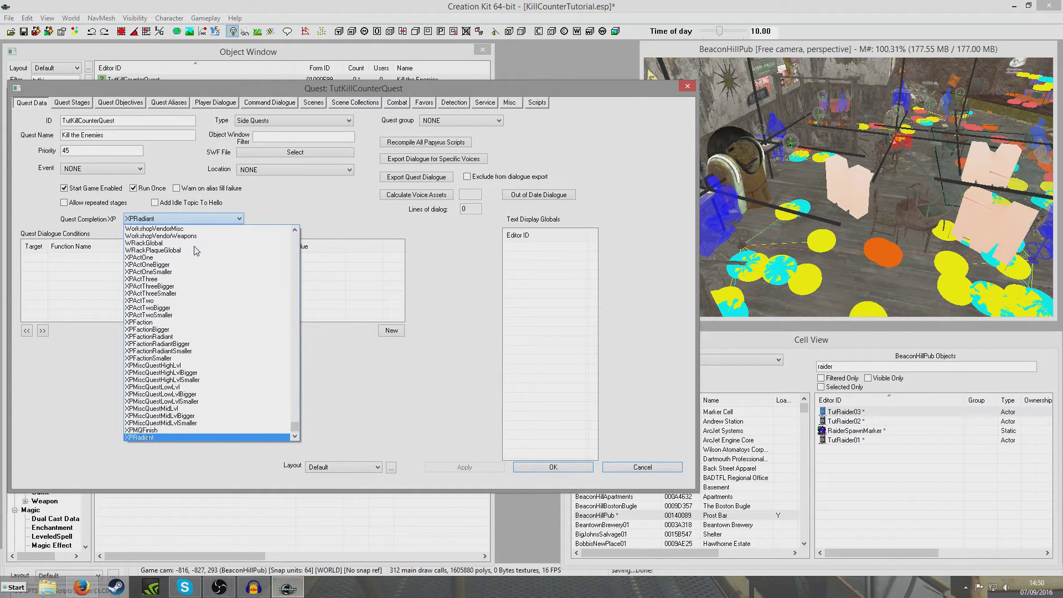
pyautogui.click(175, 437)
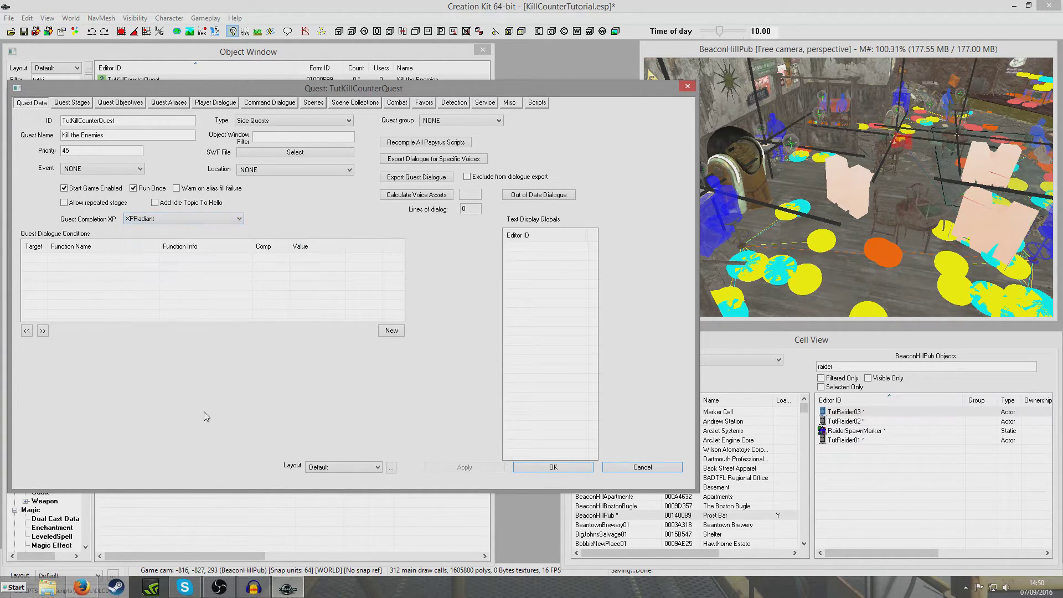
pyautogui.click(570, 469)
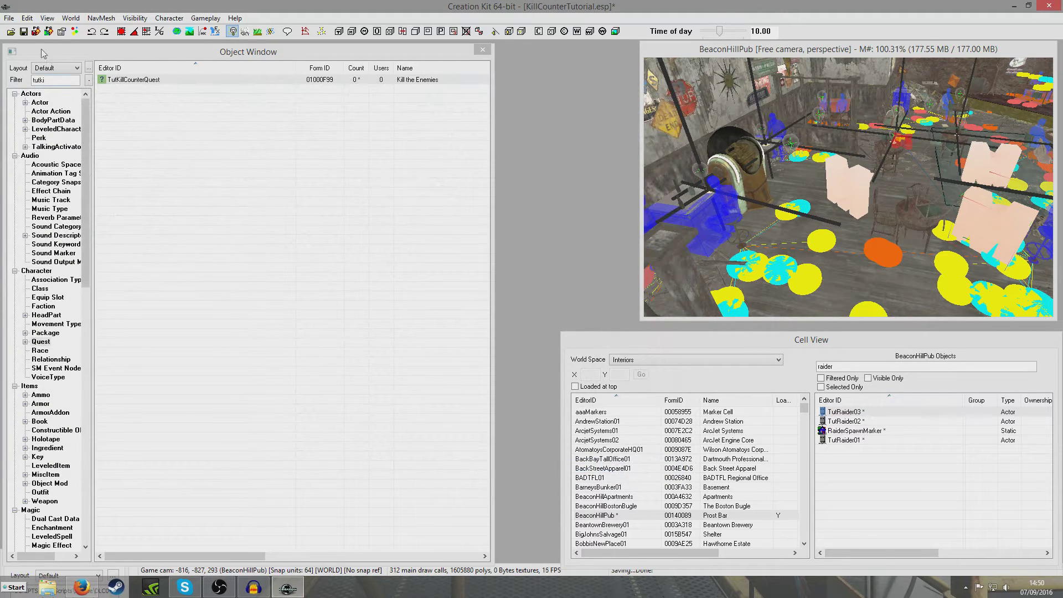
# In the Pip-Boy quest list, make Kill the Enemies the active quest
pyautogui.click(140, 153)
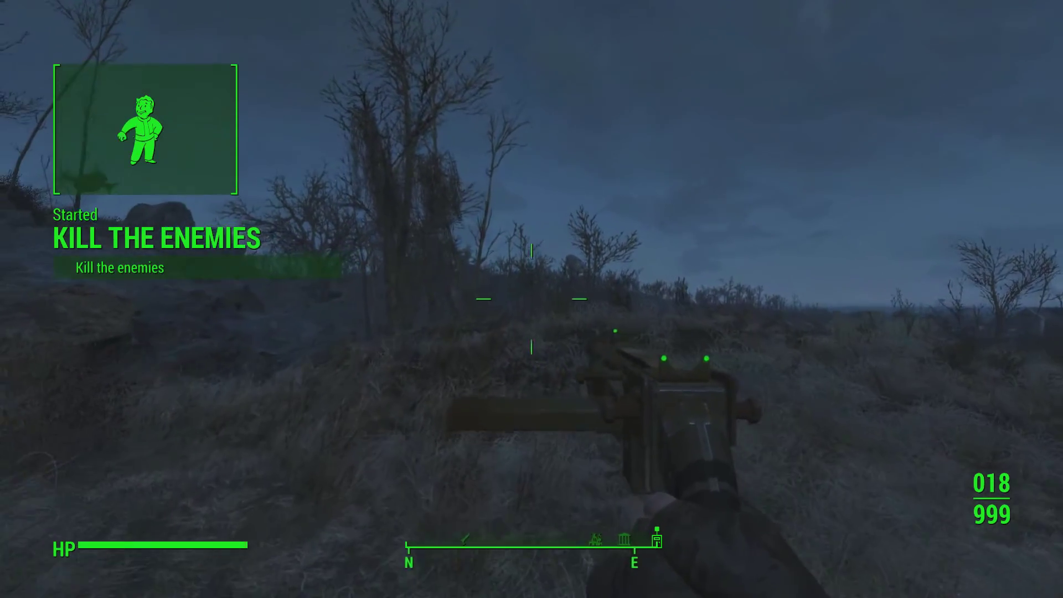
pyautogui.press('Tab')
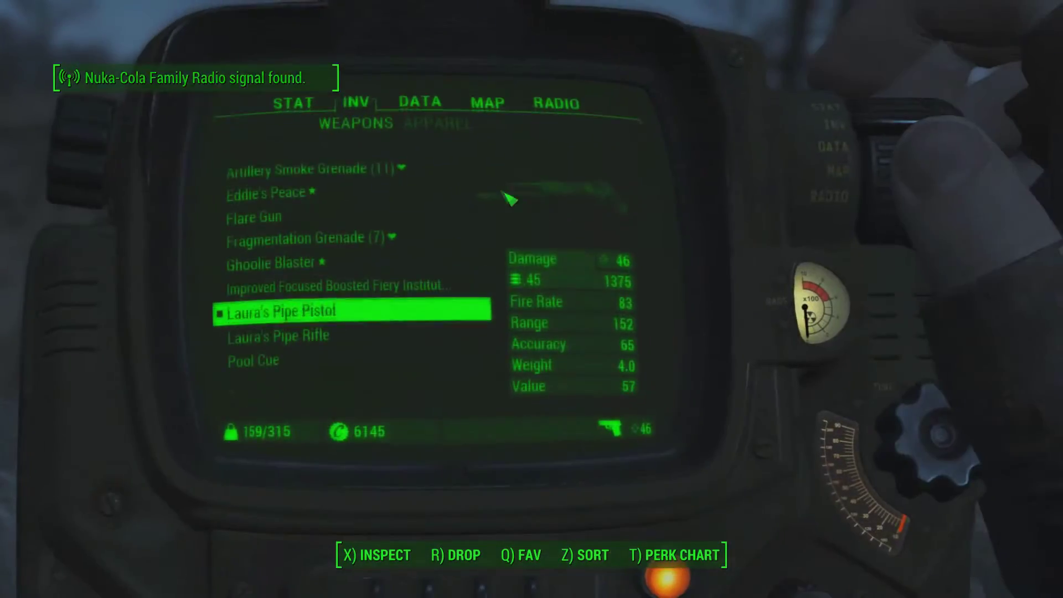
pyautogui.click(436, 101)
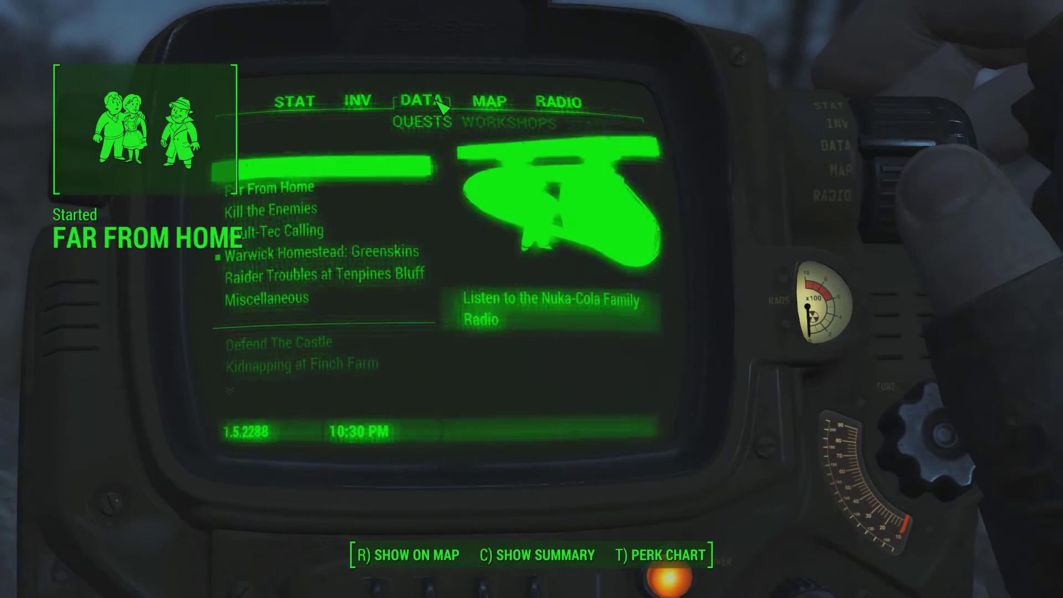
pyautogui.click(336, 216)
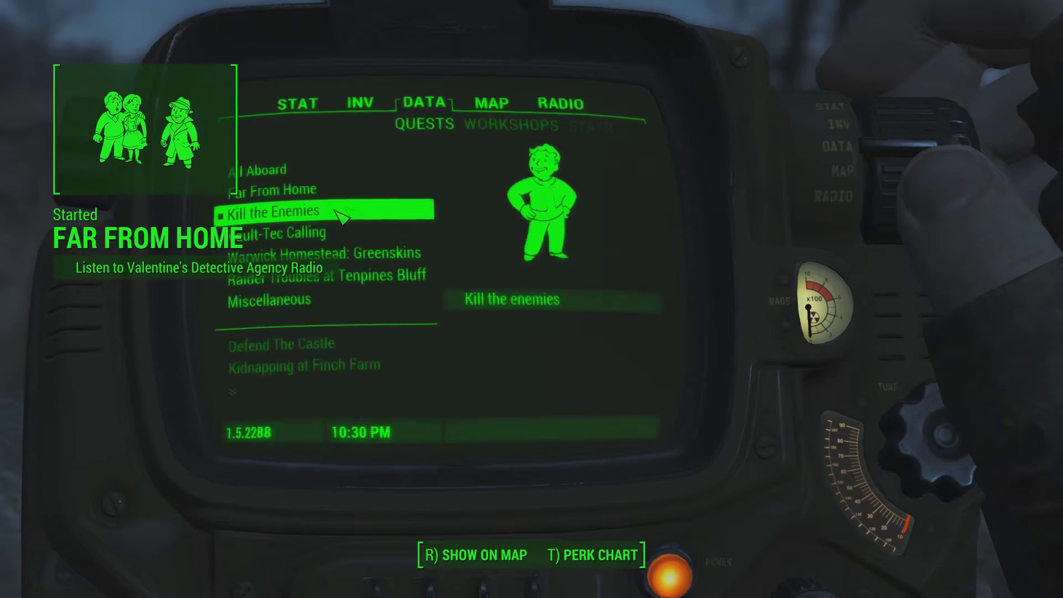
pyautogui.press('Tab')
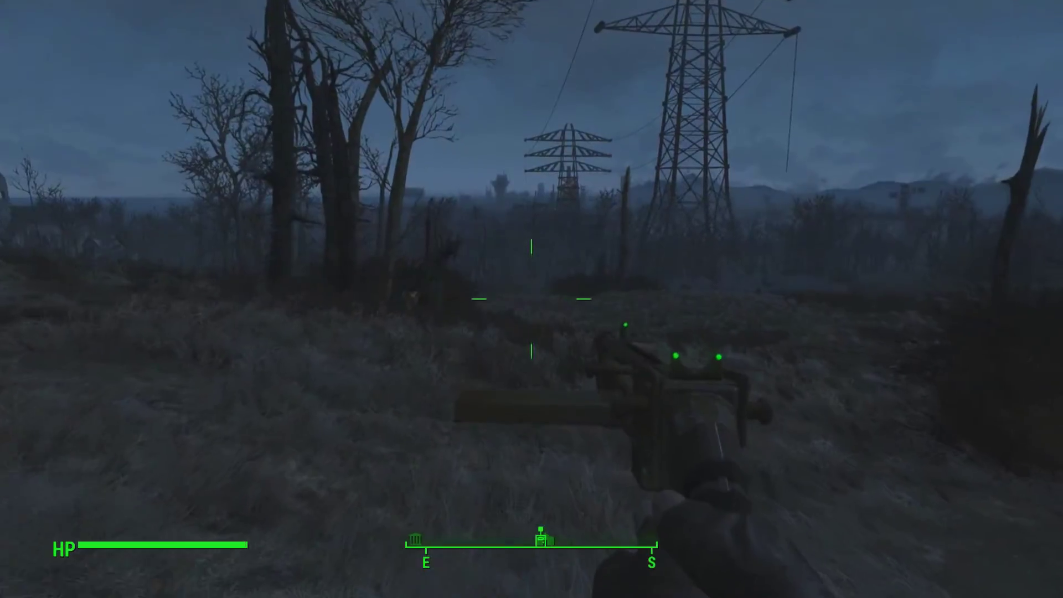
# Look over the Pip-Boy world map, then return to play
pyautogui.press('Tab')
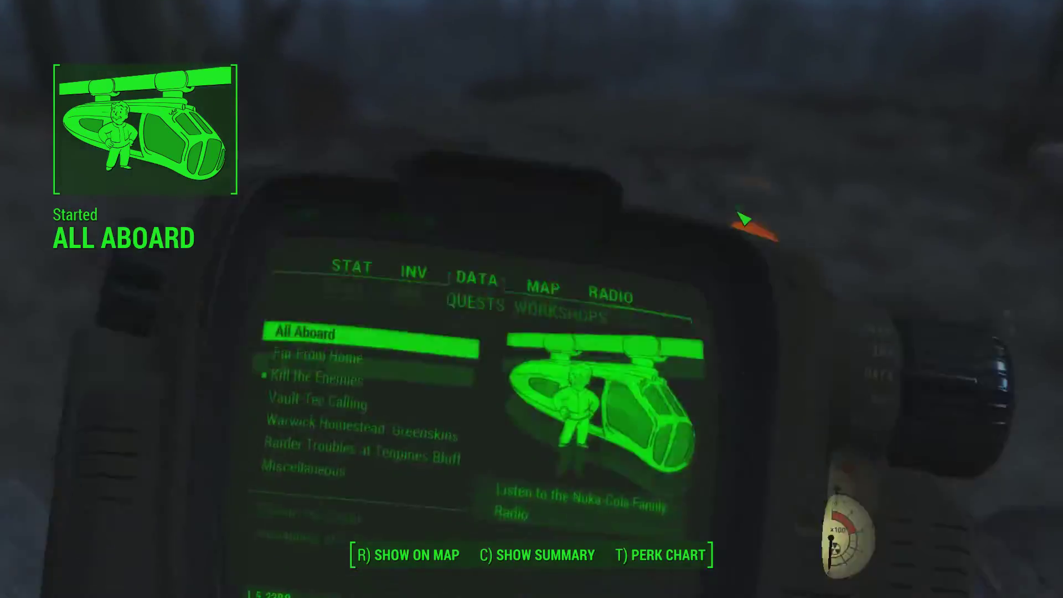
pyautogui.click(491, 104)
pyautogui.scroll(-3, 499, 249)
pyautogui.scroll(-5, 510, 309)
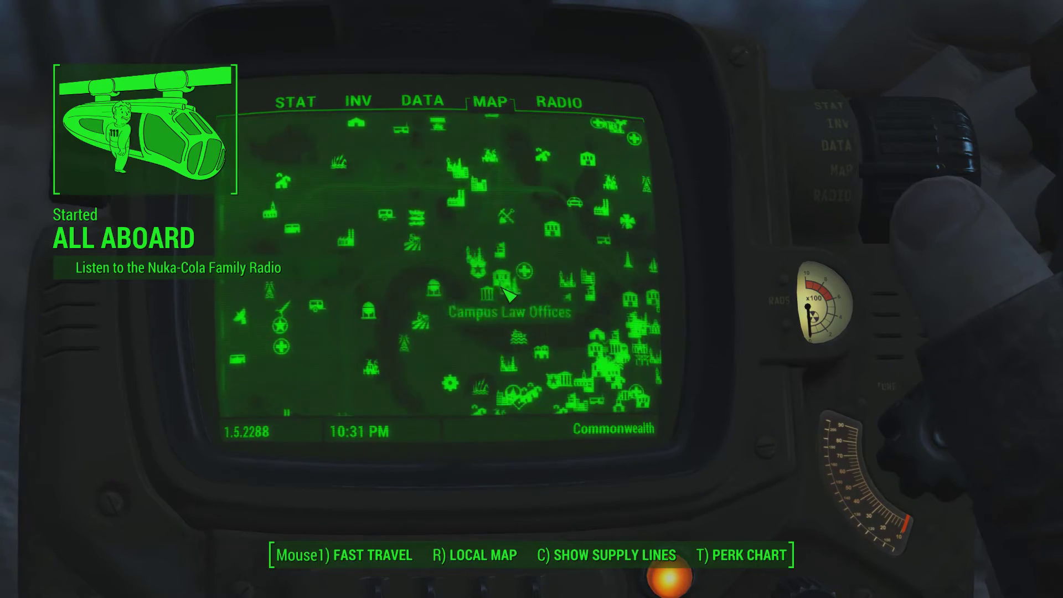
pyautogui.scroll(8, 374, 178)
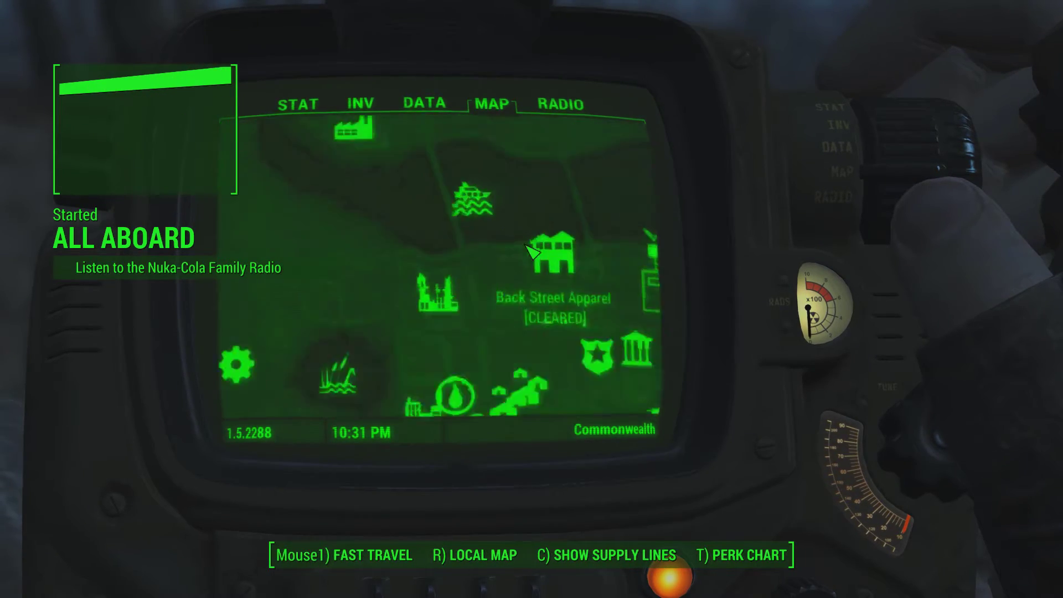
pyautogui.press('Tab')
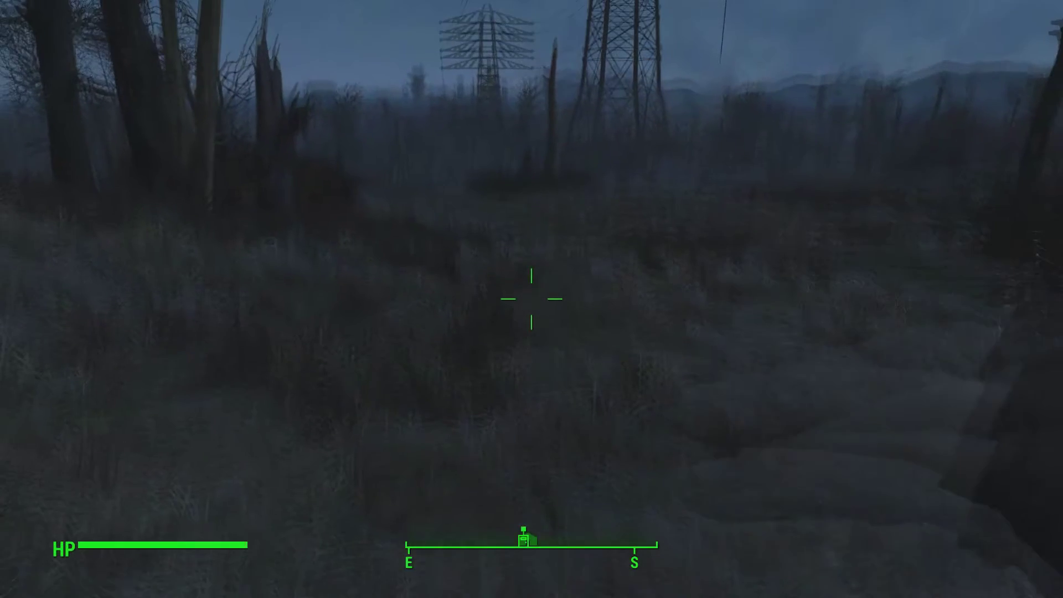
# Use the console command coc to travel to the Beacon Hill pub
pyautogui.press('`')
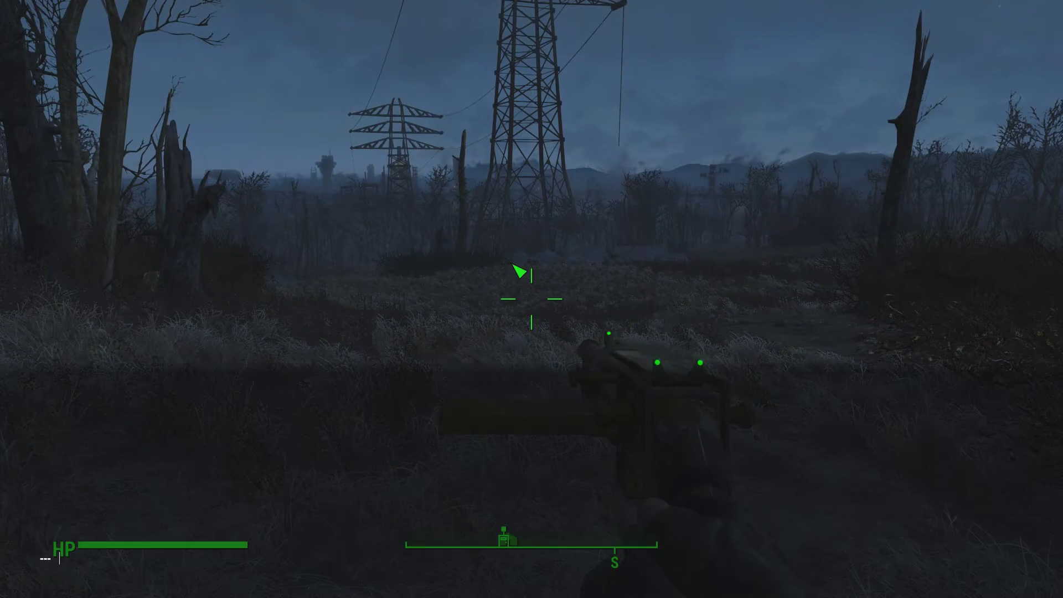
pyautogui.write('coc beaconhillpub')
pyautogui.press('Return')
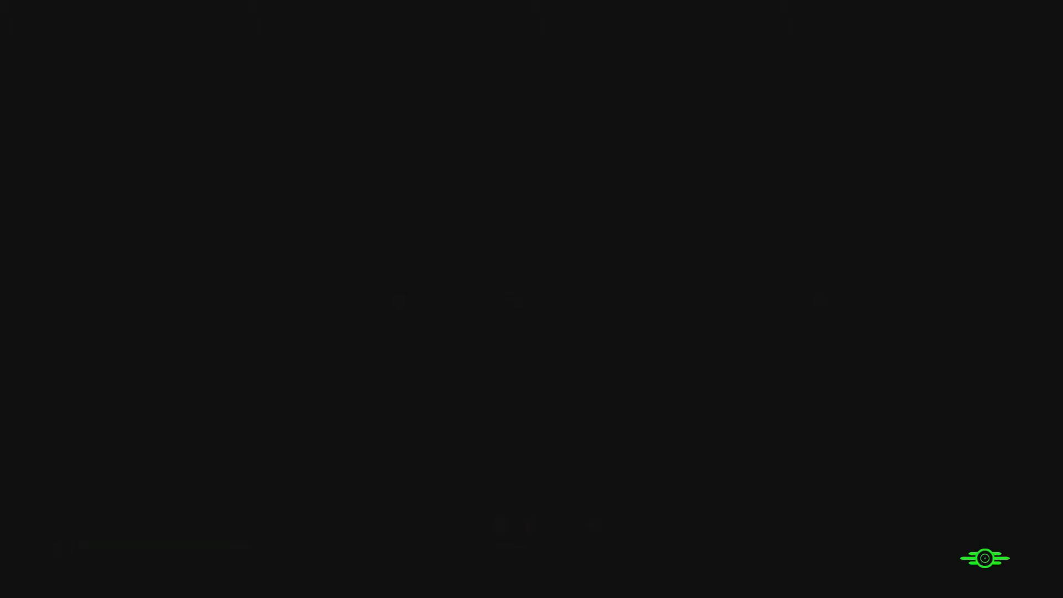
# Target the Raider Veterans in VATS, aiming at the head
pyautogui.press('q')
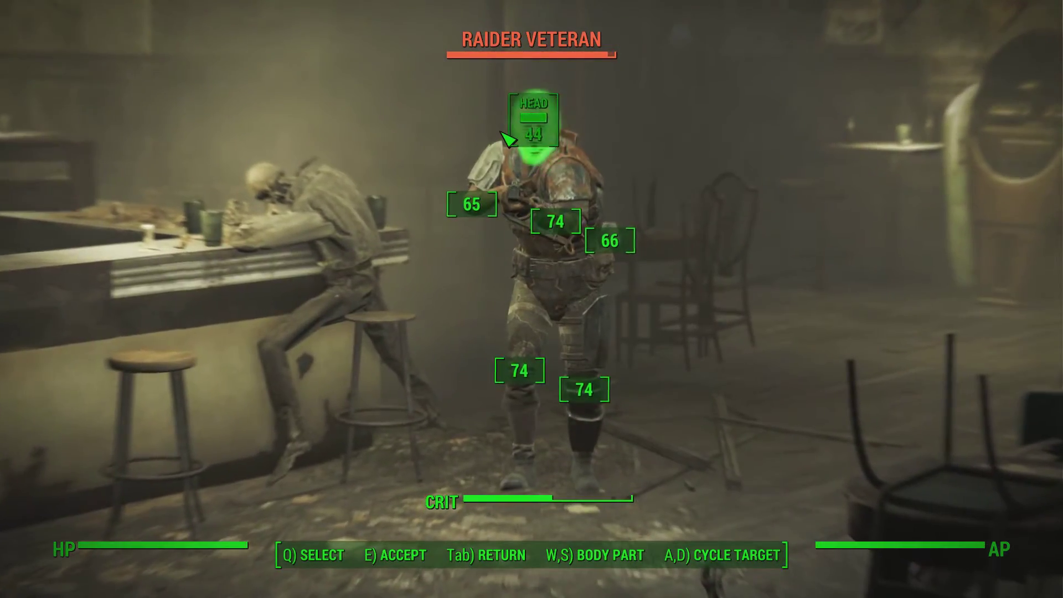
pyautogui.click(504, 136)
pyautogui.press('e')
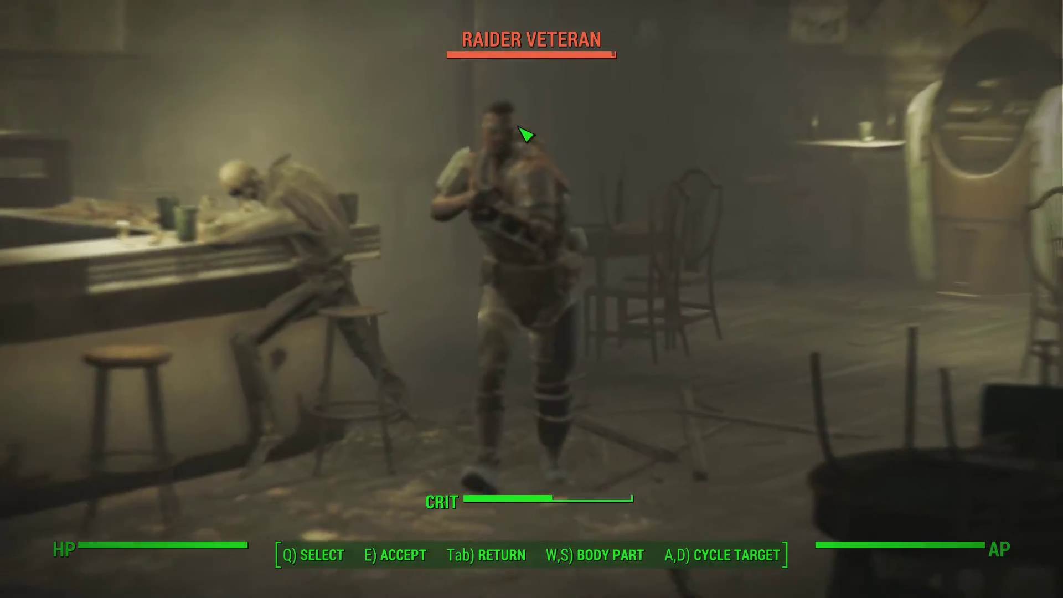
pyautogui.press('d')
# Equip Eddie's Peace from the Pip-Boy weapons inventory
pyautogui.press('Tab')
pyautogui.press('Tab')
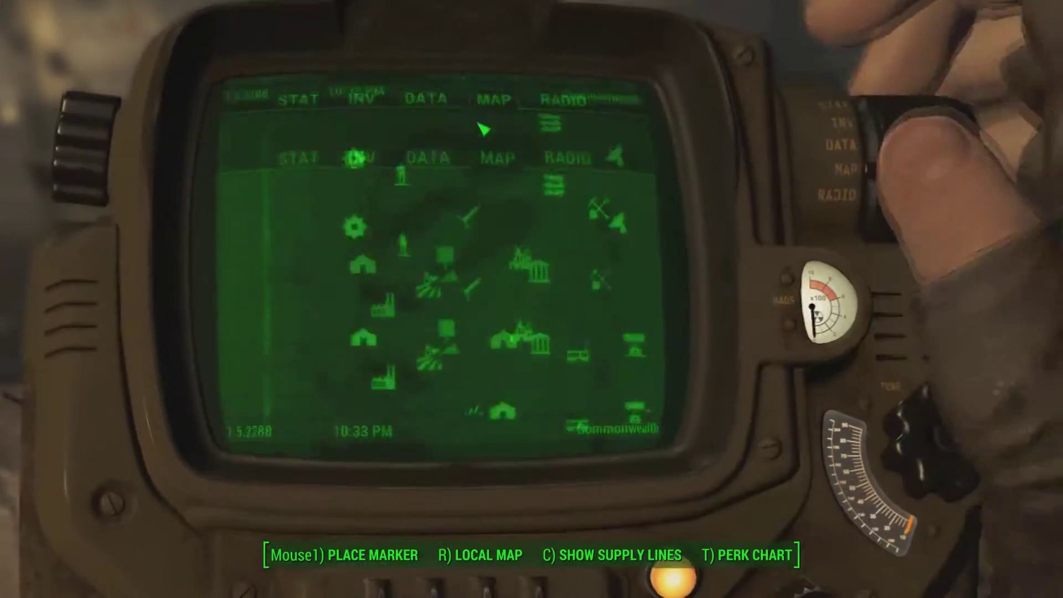
pyautogui.click(425, 102)
pyautogui.click(366, 102)
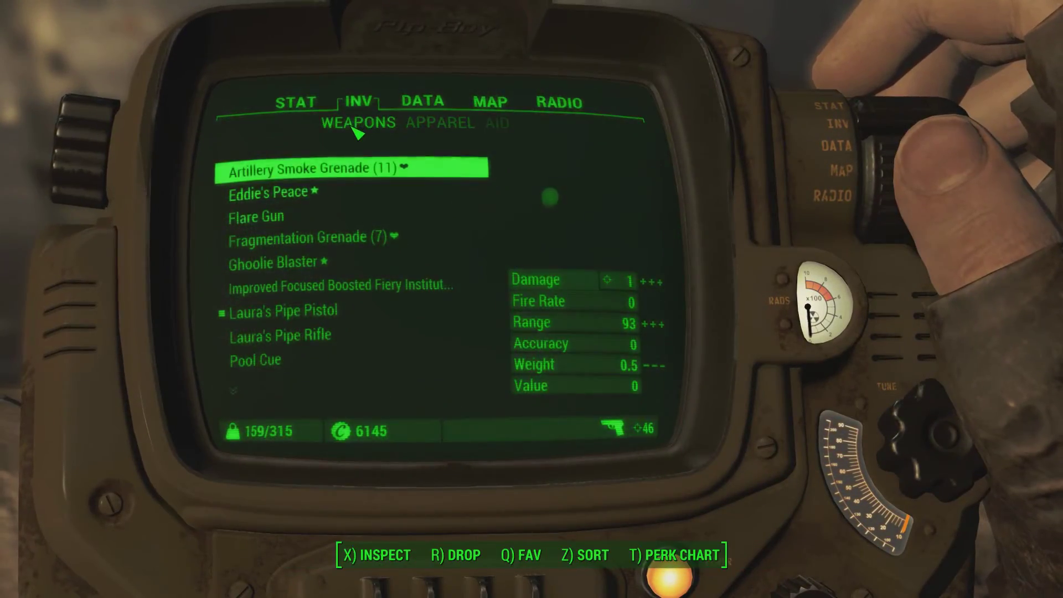
pyautogui.click(327, 197)
pyautogui.press('Tab')
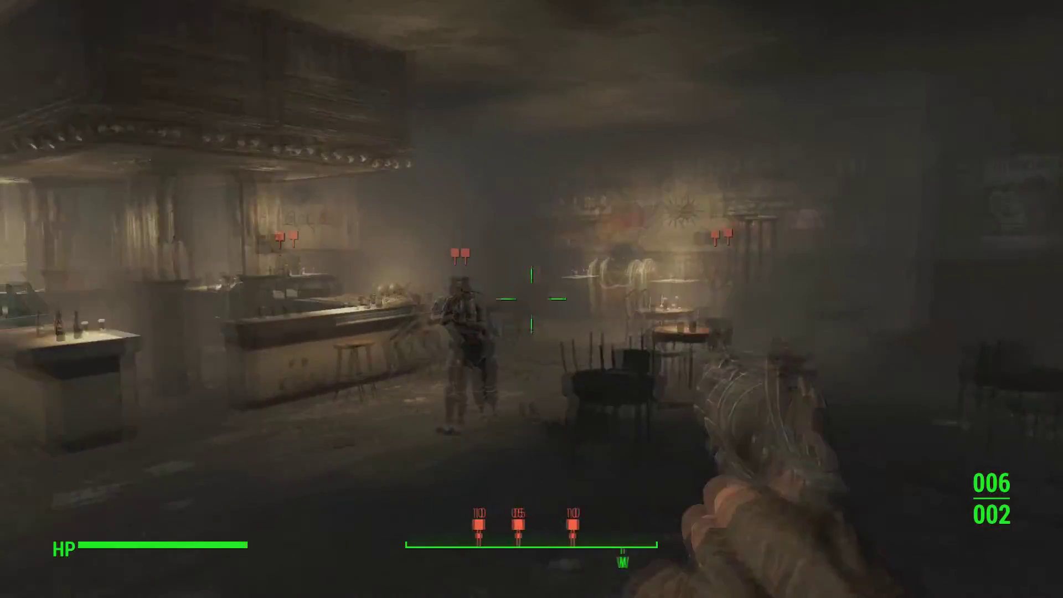
# Shoot the Raider Veteran with VATS and aimed fire until it dies
pyautogui.press('q')
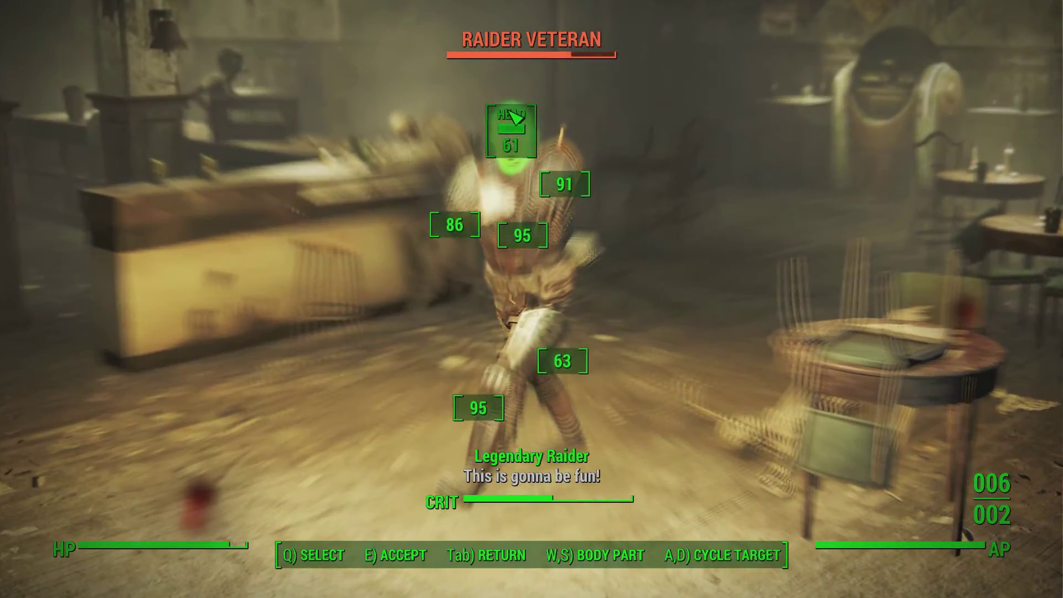
pyautogui.click(508, 111)
pyautogui.click(508, 111)
pyautogui.press('e')
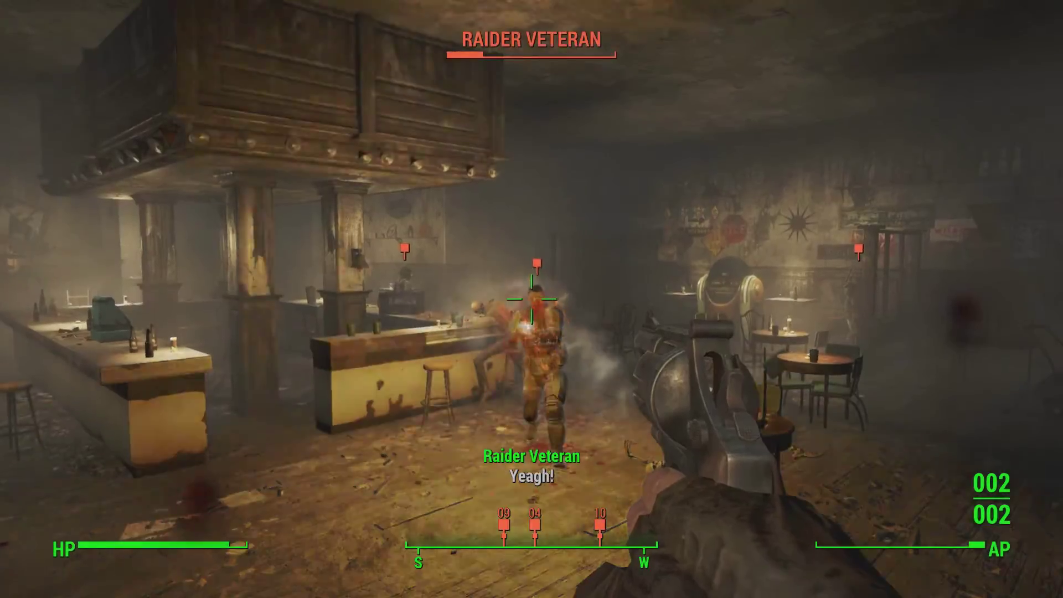
pyautogui.click(532, 299)
pyautogui.click(531, 299)
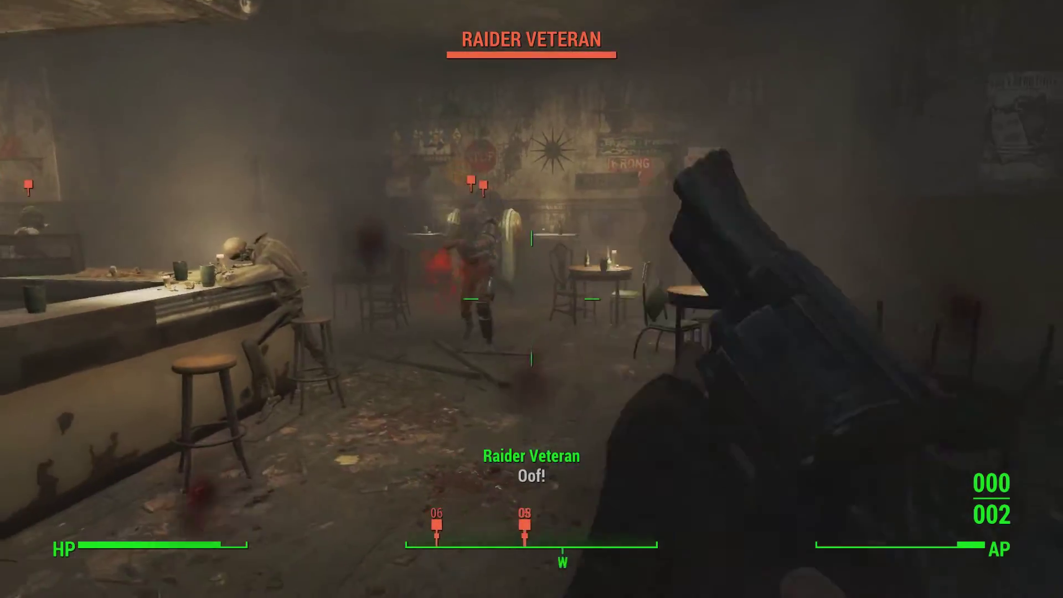
pyautogui.press('a')
pyautogui.press('ctrl')
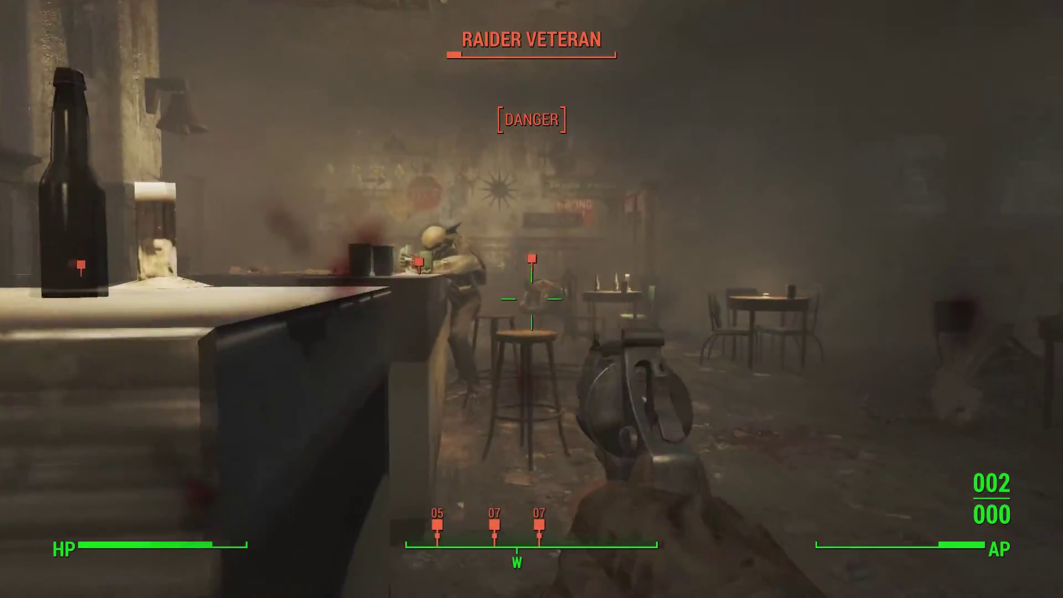
pyautogui.click(531, 299)
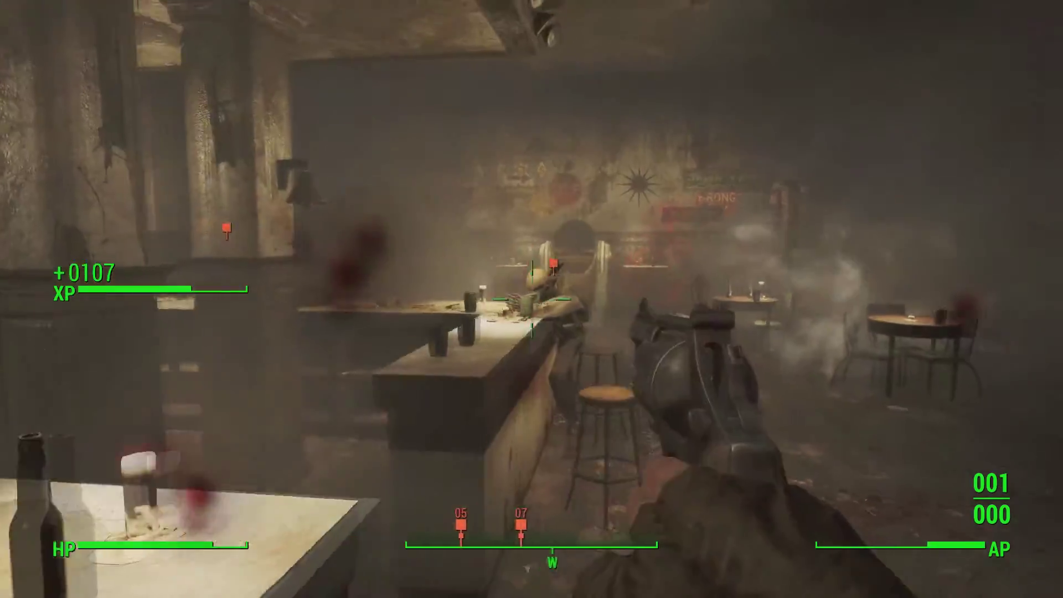
# Fire a VATS attack at the next Raider Veteran, then open the weapons inventory
pyautogui.press('q')
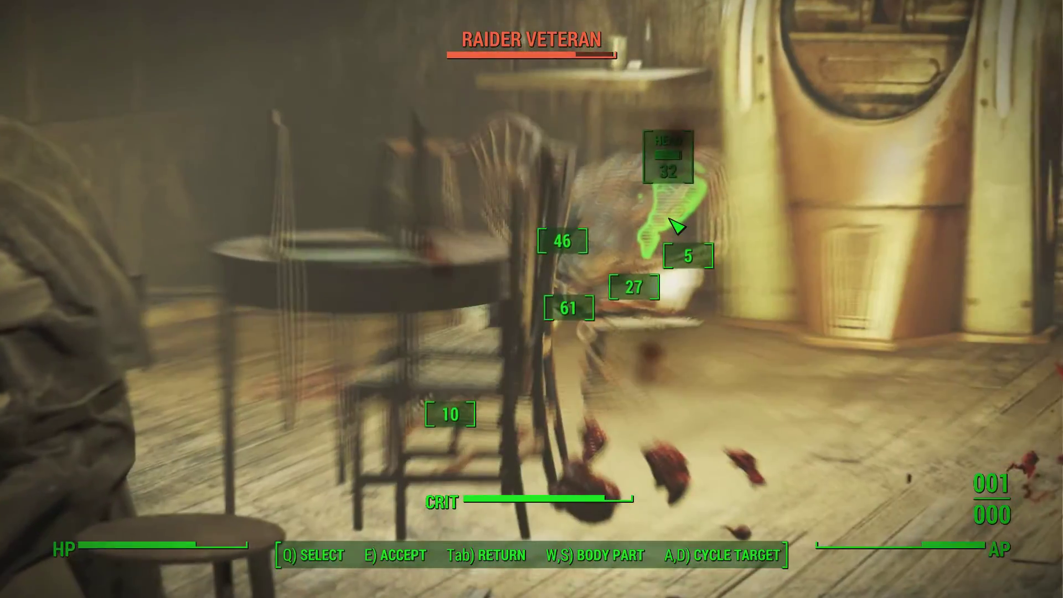
pyautogui.press('e')
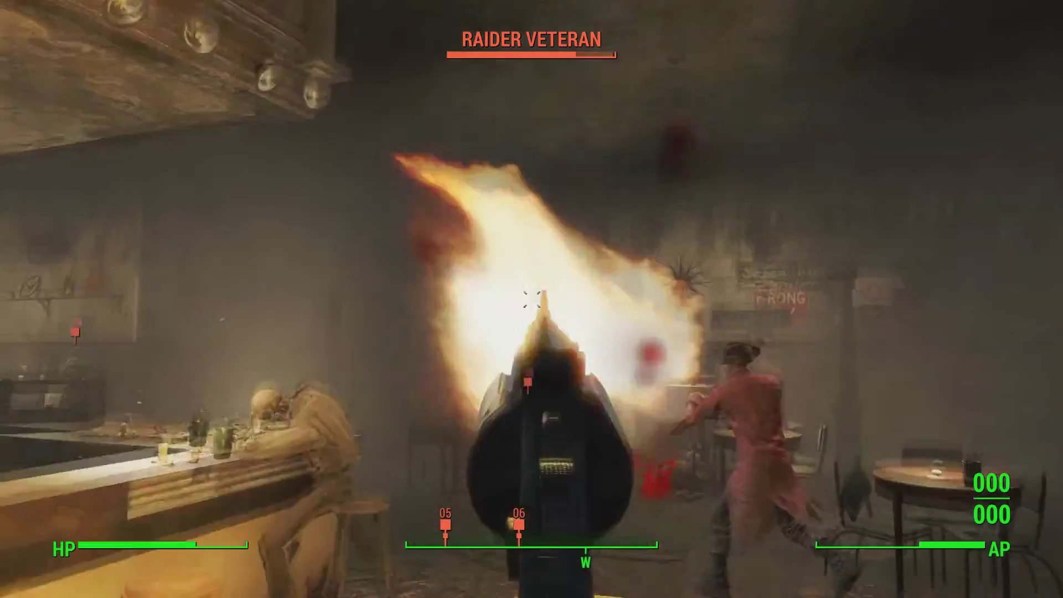
pyautogui.press('Tab')
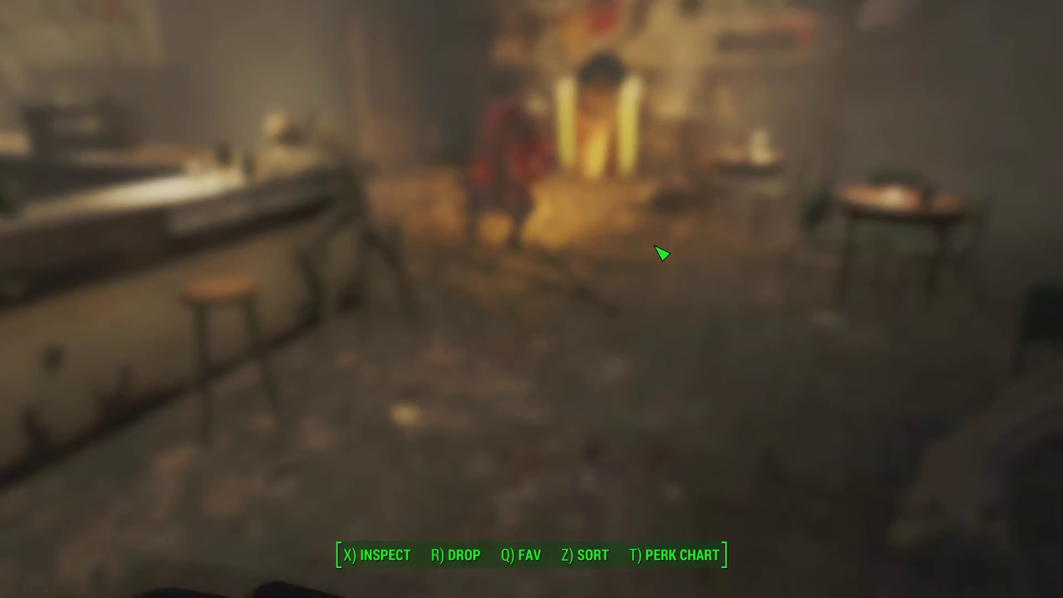